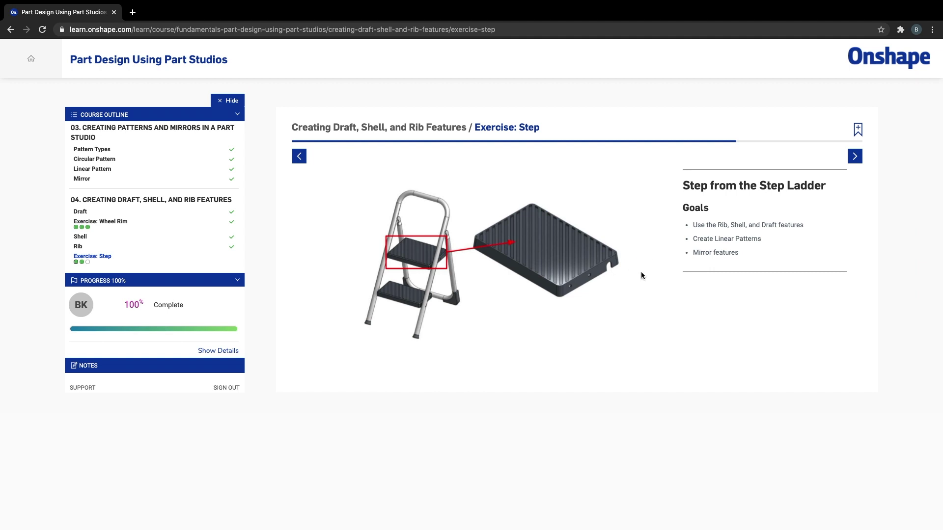
Advance the Step exercise to the rectangle sketch instructions on slide 2, and switch to the Onshape Part Studio
left_click(854, 157)
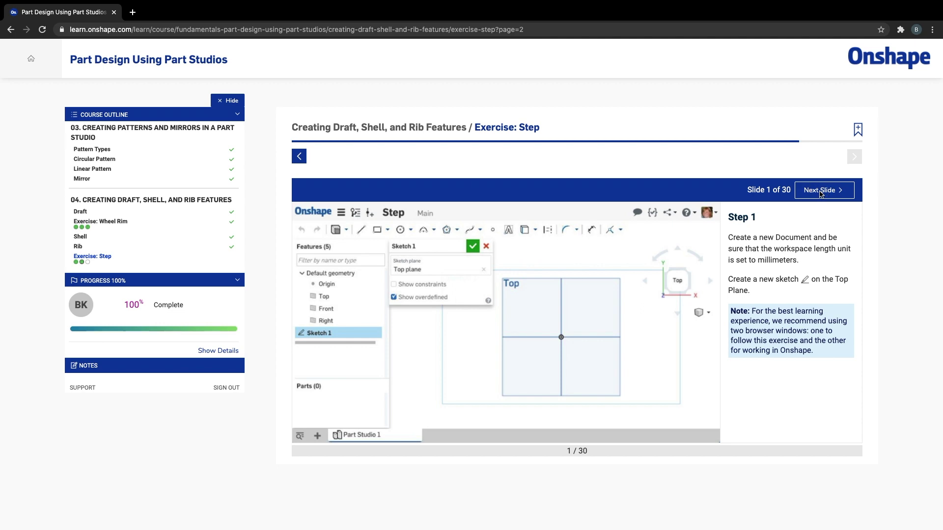
left_click(835, 190)
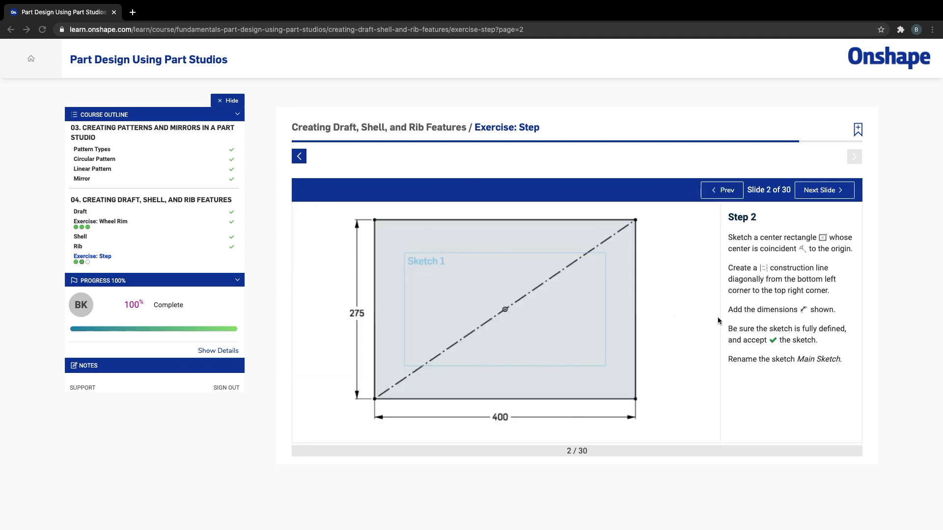
key("ctrl+Left")
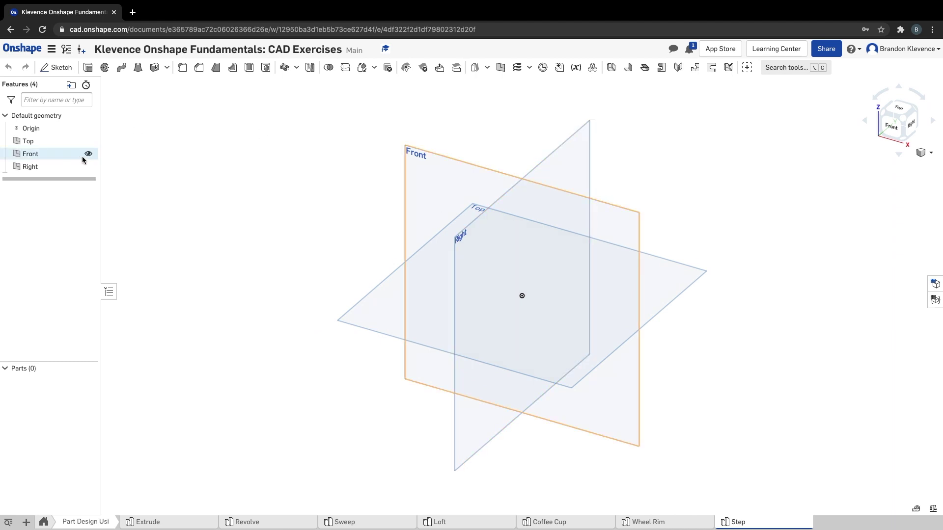
Hide the Front and Right planes and start a new sketch on the Top plane
left_click(87, 154)
left_click(87, 166)
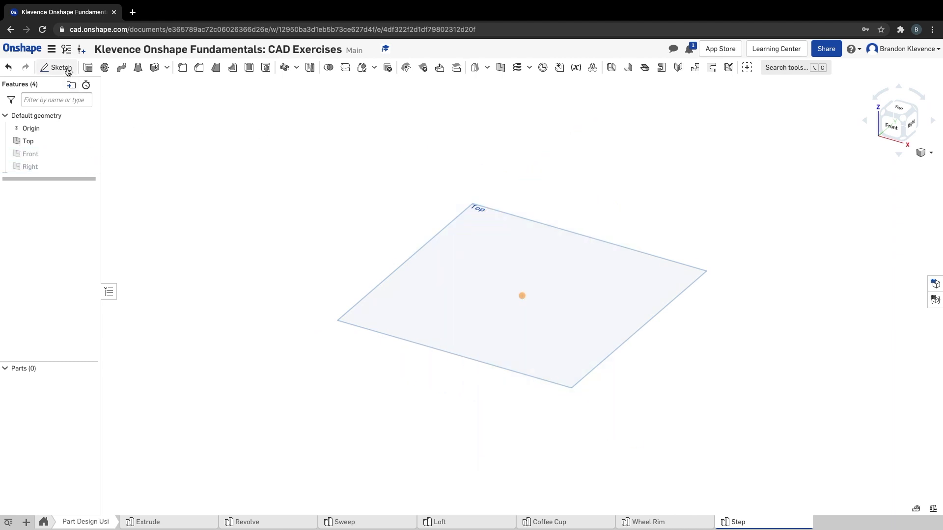
key("shift+s")
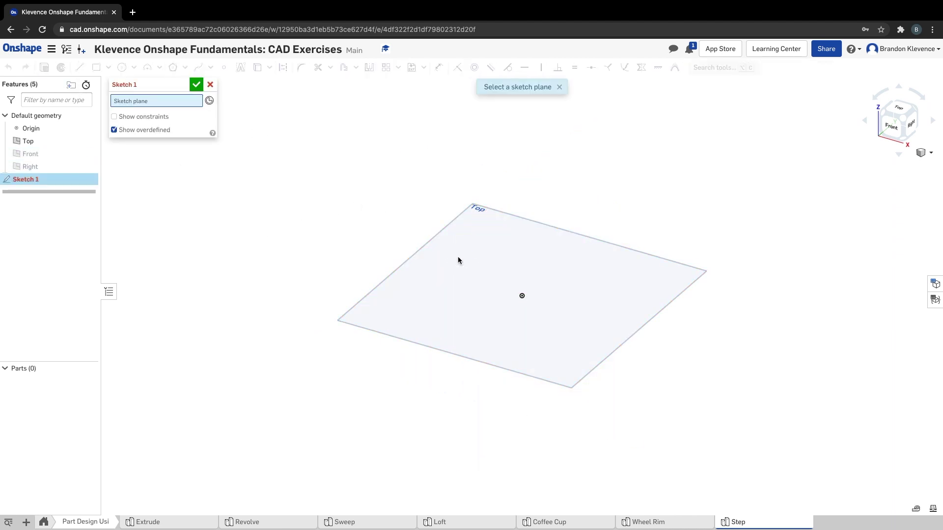
left_click(458, 261)
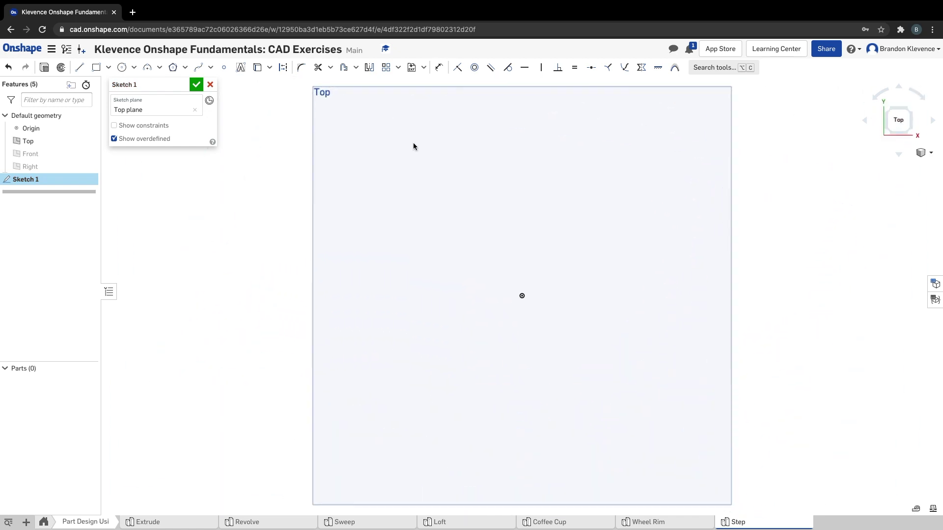
Sketch a center point rectangle about 228 by 131 mm, centered on the origin
left_click(109, 69)
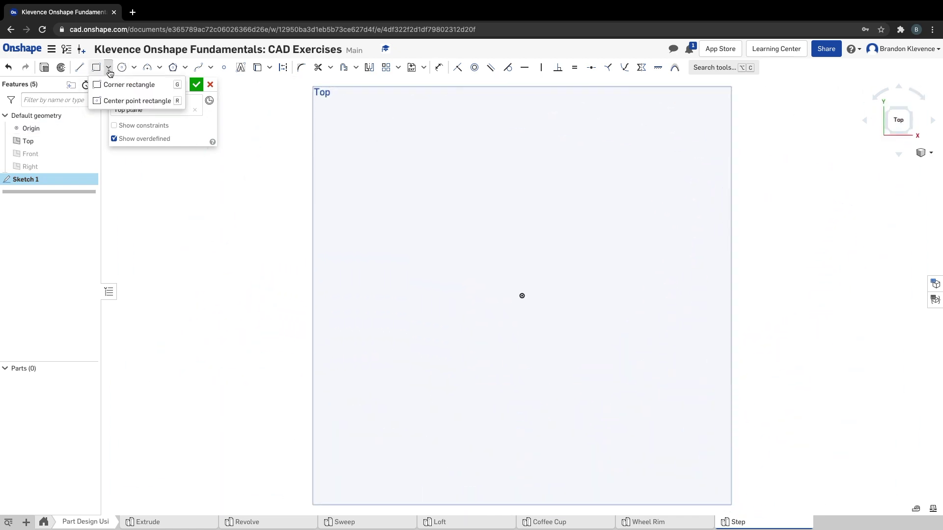
left_click(116, 100)
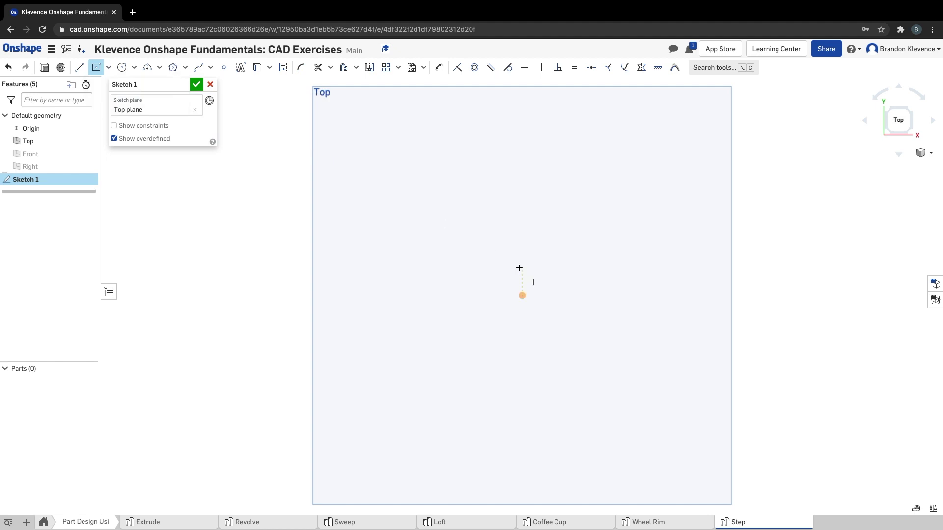
left_click(521, 298)
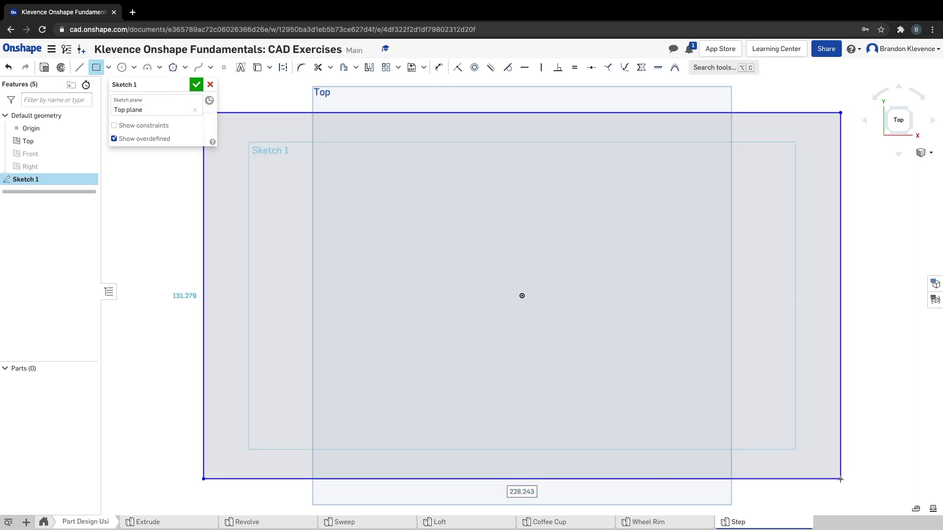
left_click(840, 480)
Dimension the rectangle's vertical side at 275 mm
key("d")
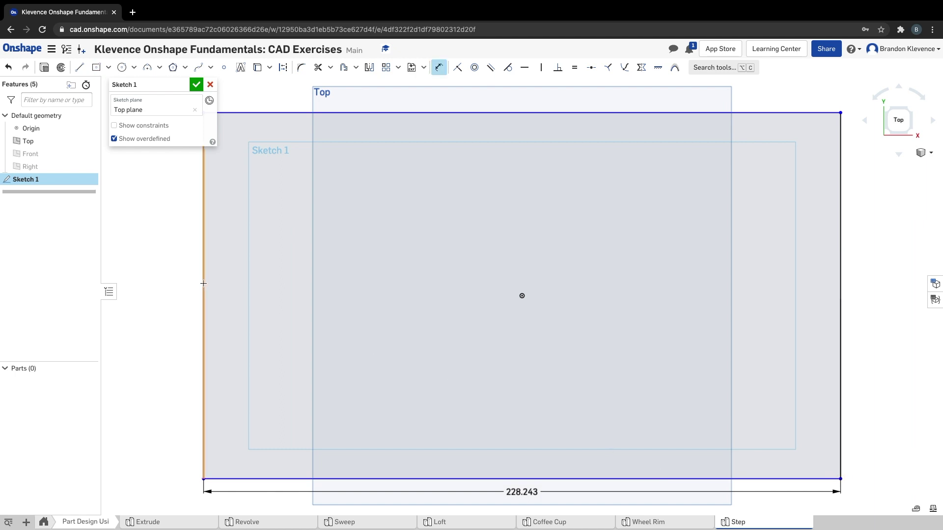
left_click(203, 283)
left_click(167, 305)
scroll(167, 305, "down", 2)
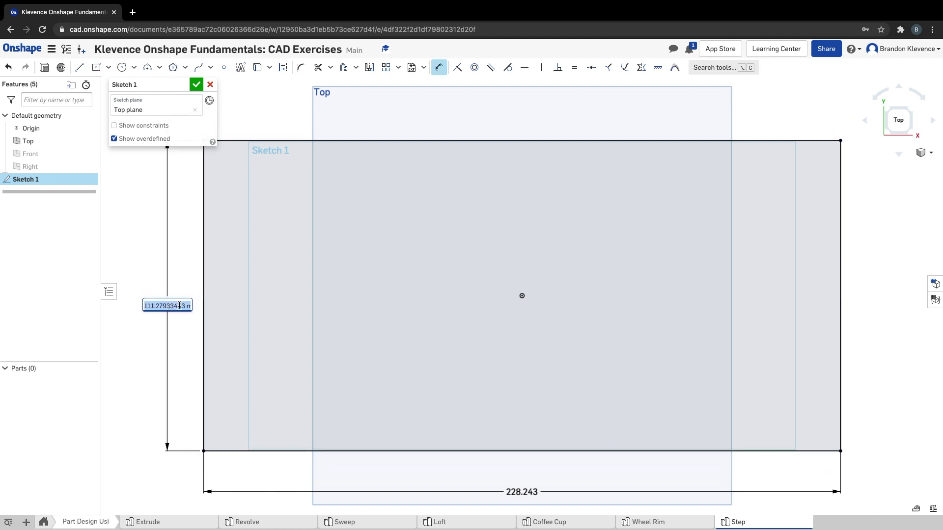
type("275")
key("Return")
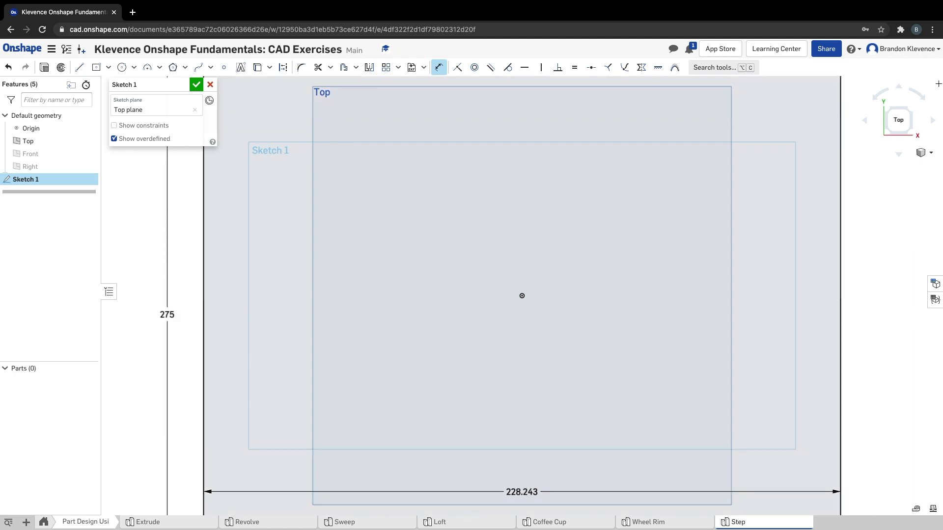
Set the rectangle's width to 400 mm and place that dimension below the rectangle
left_click(892, 116)
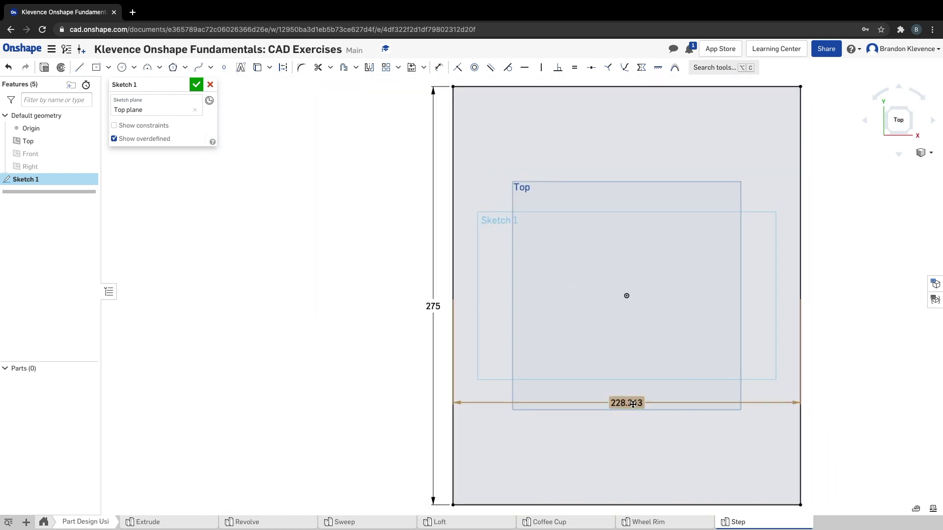
double_click(633, 403)
type("400")
key("Return")
scroll(662, 382, "down", 5)
left_click_drag(663, 384, 656, 417)
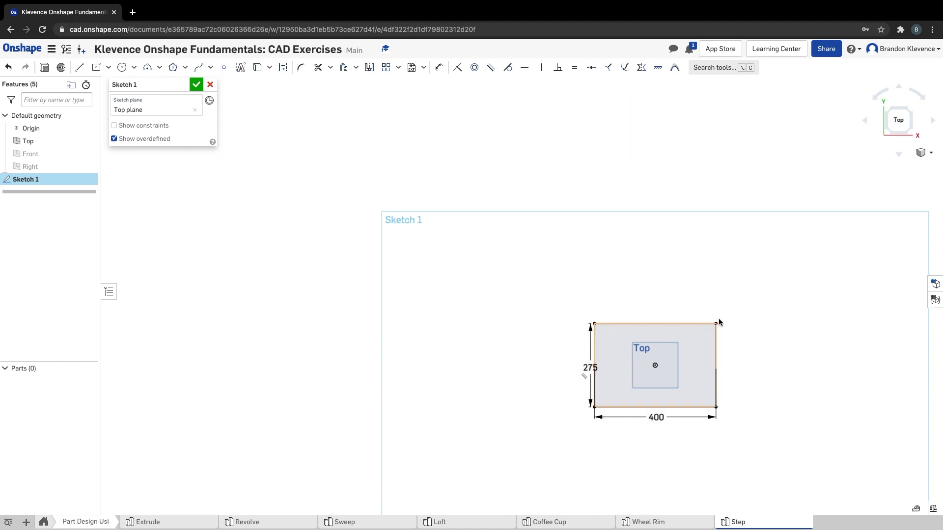
Add a diagonal construction line from the rectangle's lower-left corner to its upper-right corner and accept the sketch
key("l")
key("q")
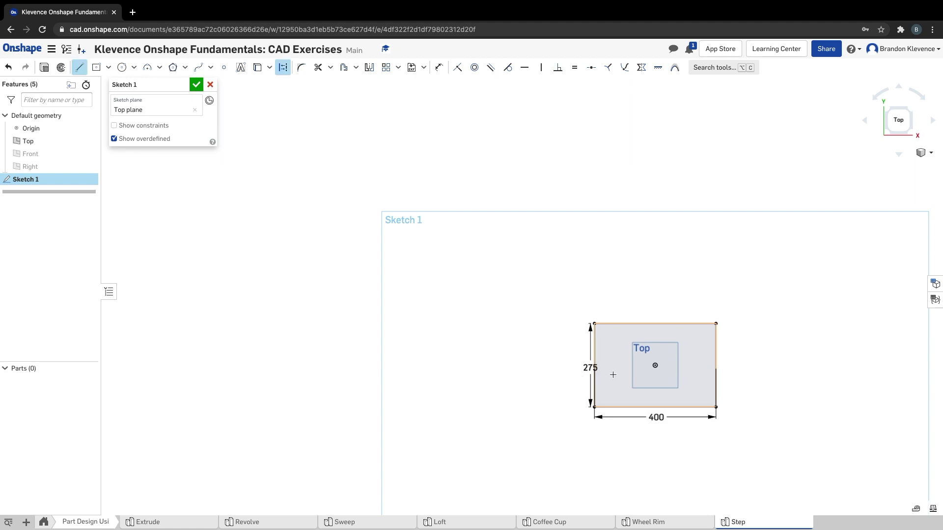
left_click_drag(594, 407, 716, 323)
key("Escape")
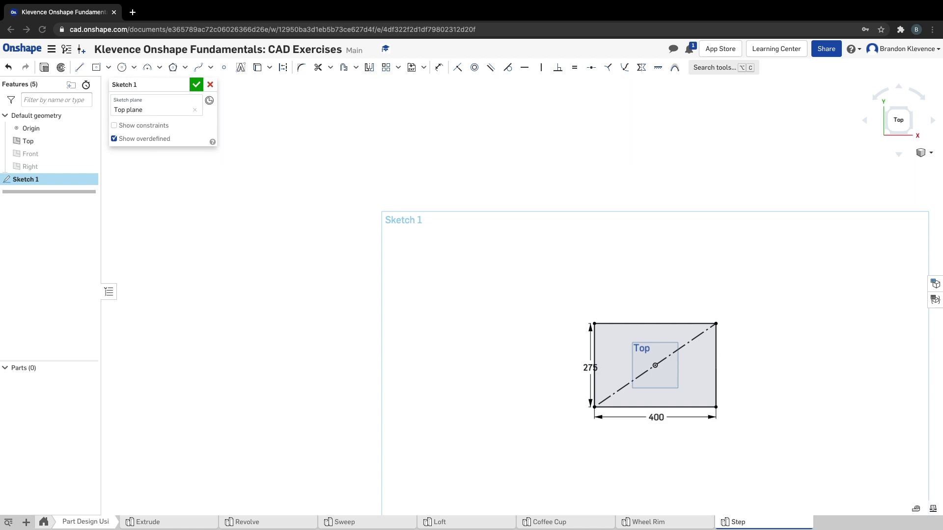
left_click(196, 85)
Extrude the rectangle as a new solid 40 mm deep with a 5 degree draft tapering inward toward the top
left_click(89, 68)
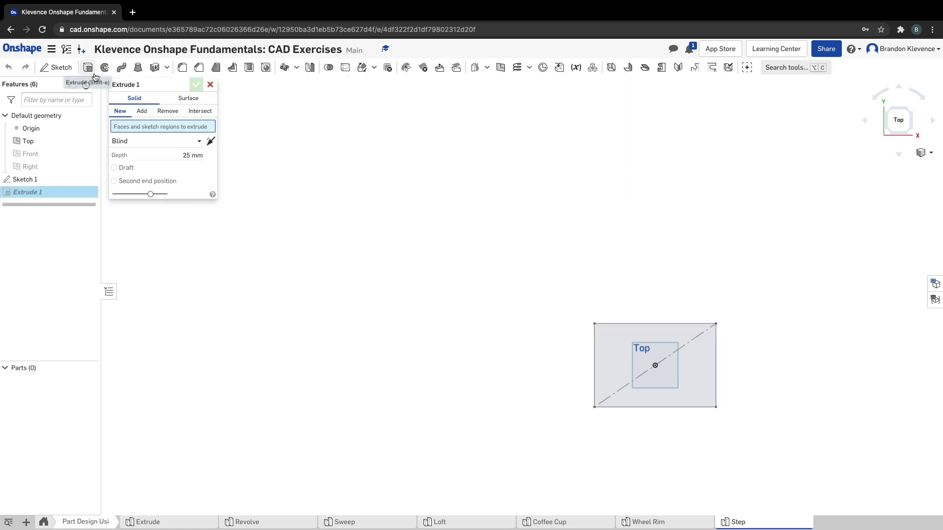
left_click(617, 345)
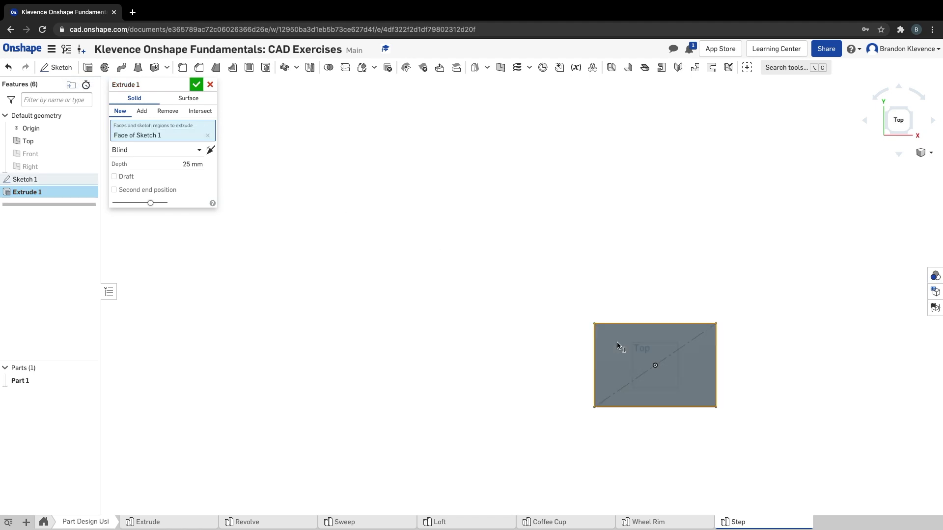
left_click(929, 153)
left_click(911, 162)
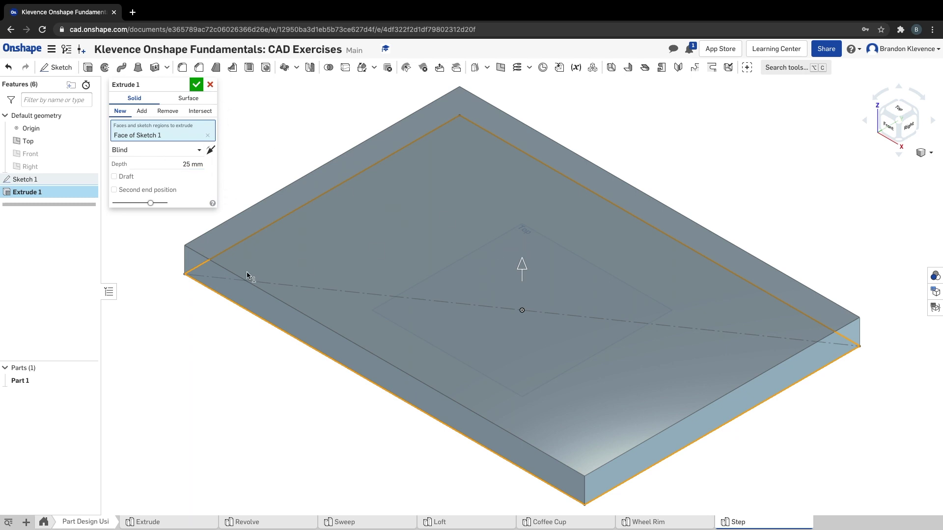
left_click(114, 176)
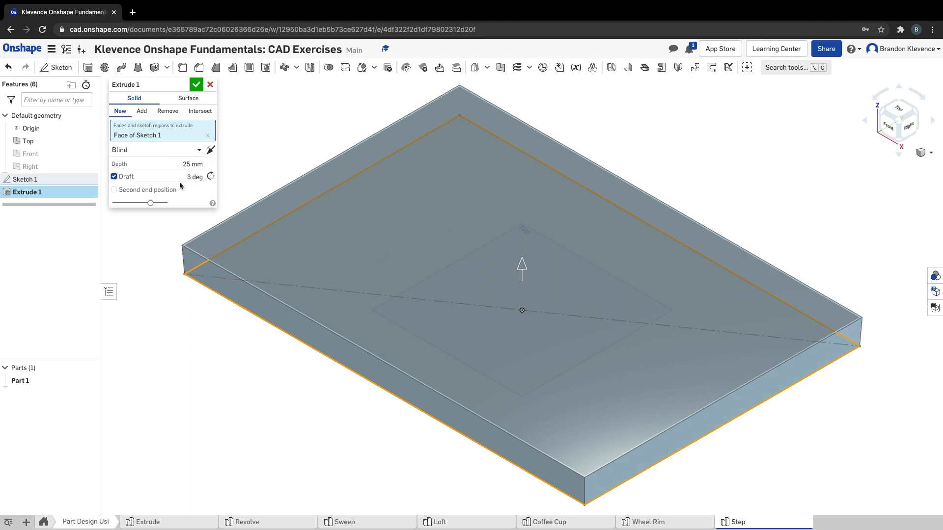
left_click(187, 165)
type("40")
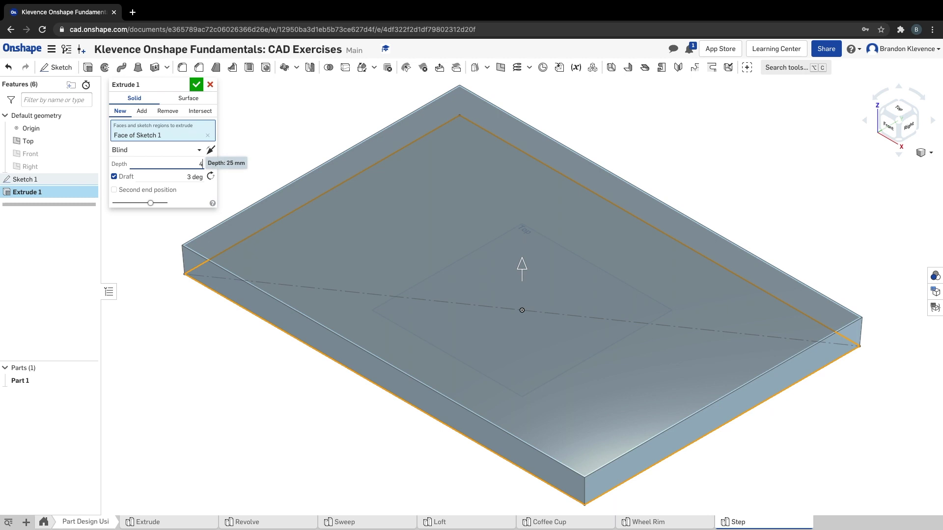
key("Tab")
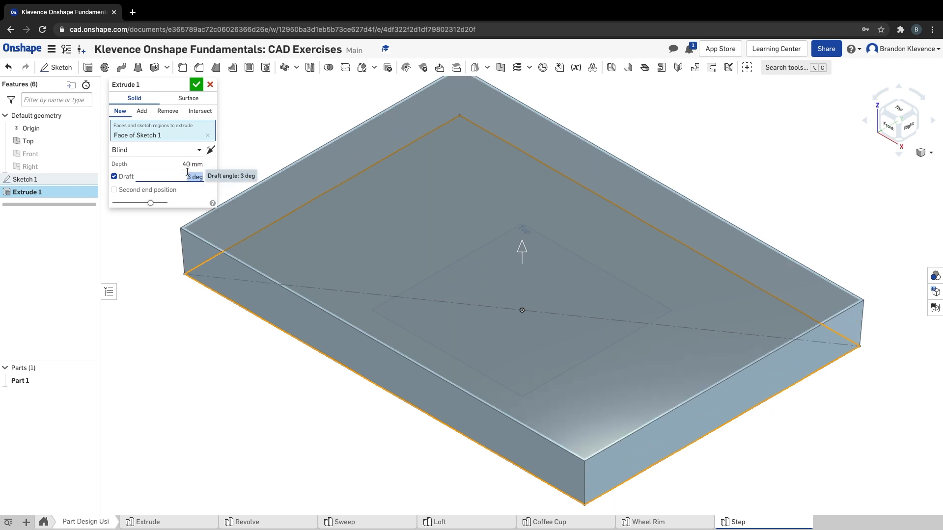
type("5")
key("Return")
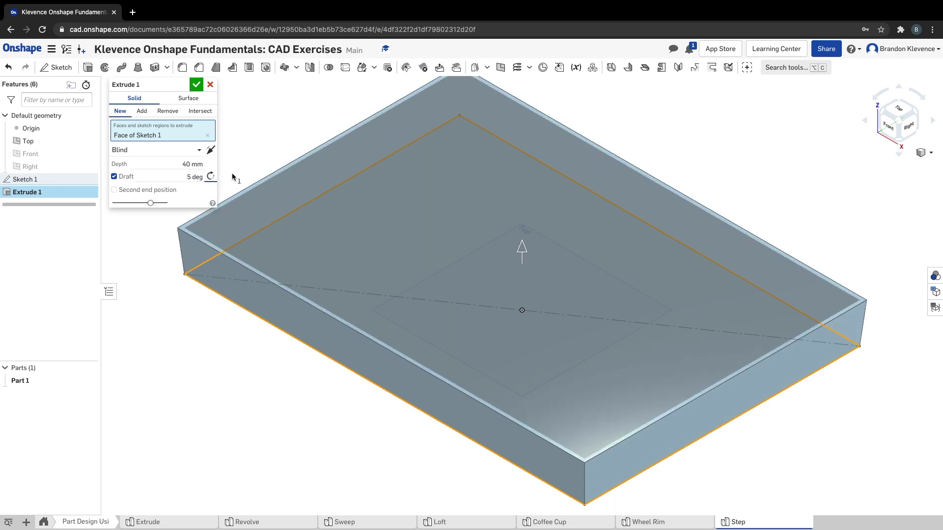
left_click(210, 177)
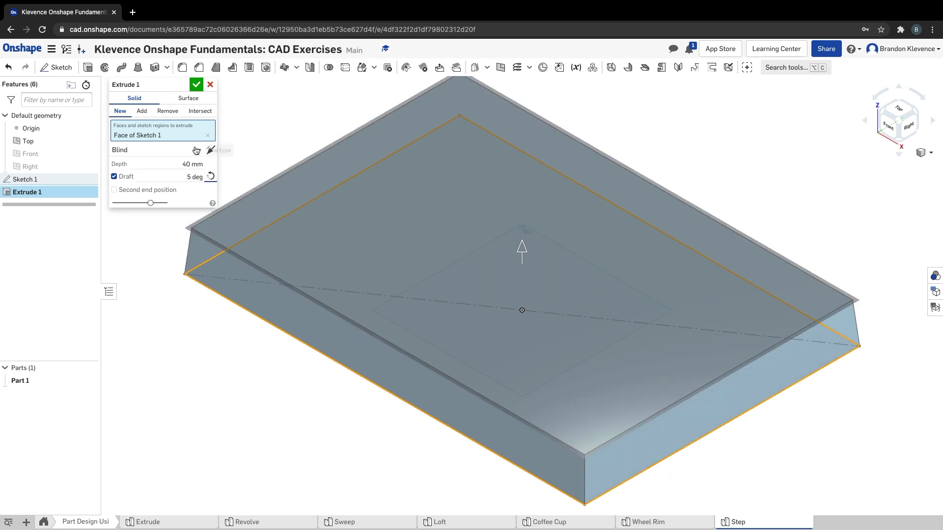
left_click(196, 86)
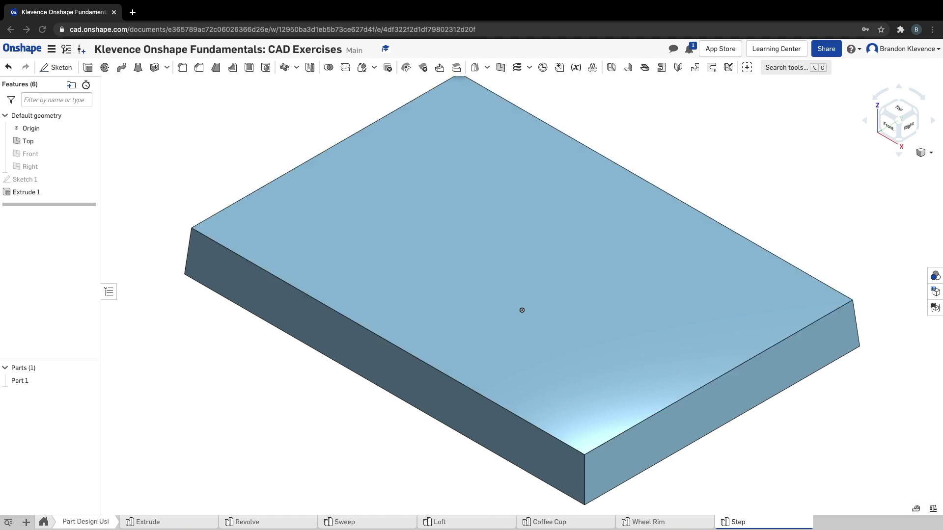
Rename the extruded part to Step
right_click(20, 381)
left_click(39, 387)
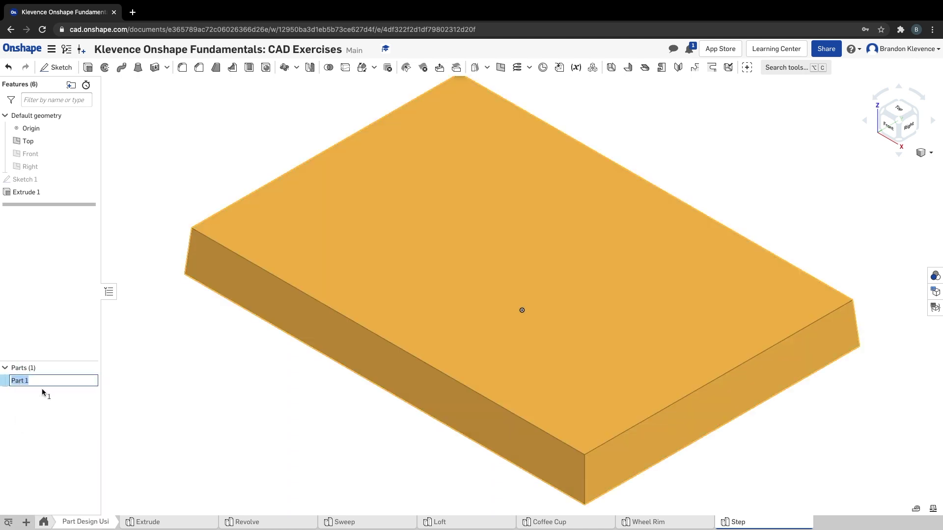
type("Step")
key("Return")
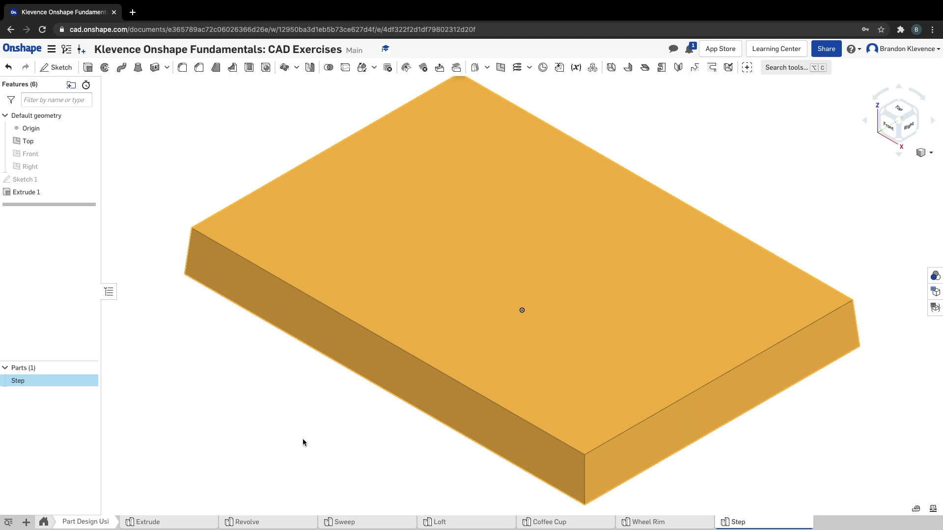
left_click(184, 193)
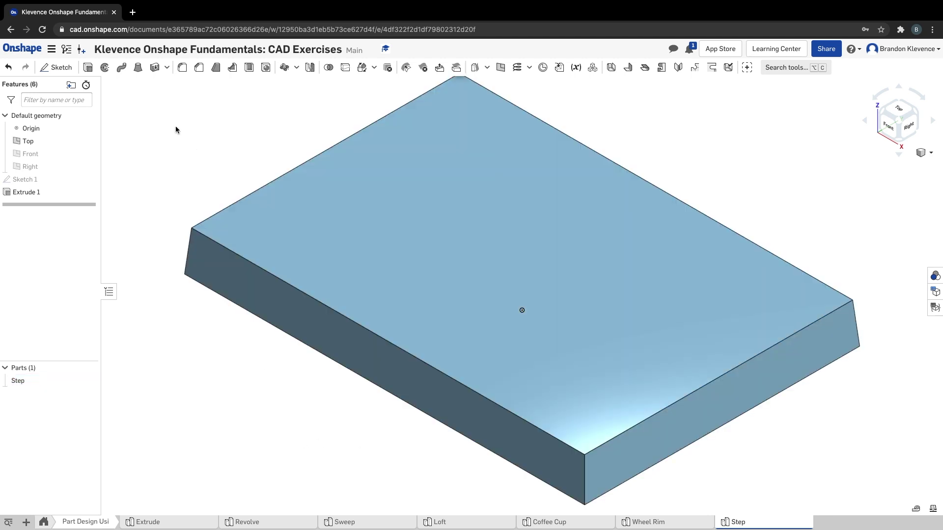
Start a fillet on the four slanted corner edges of the step block
left_click(184, 67)
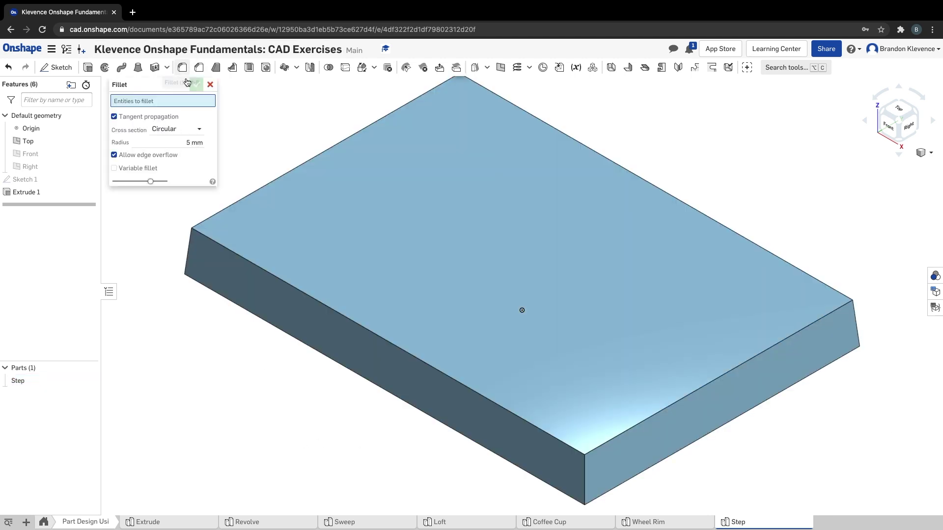
left_click(189, 253)
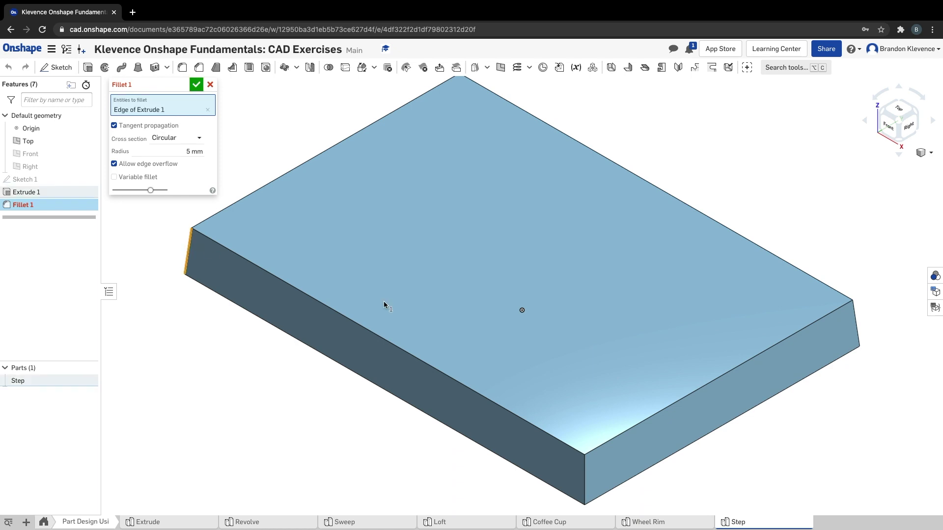
left_click(584, 476)
left_click(856, 323)
right_click_drag(820, 227, 734, 326)
left_click(477, 366)
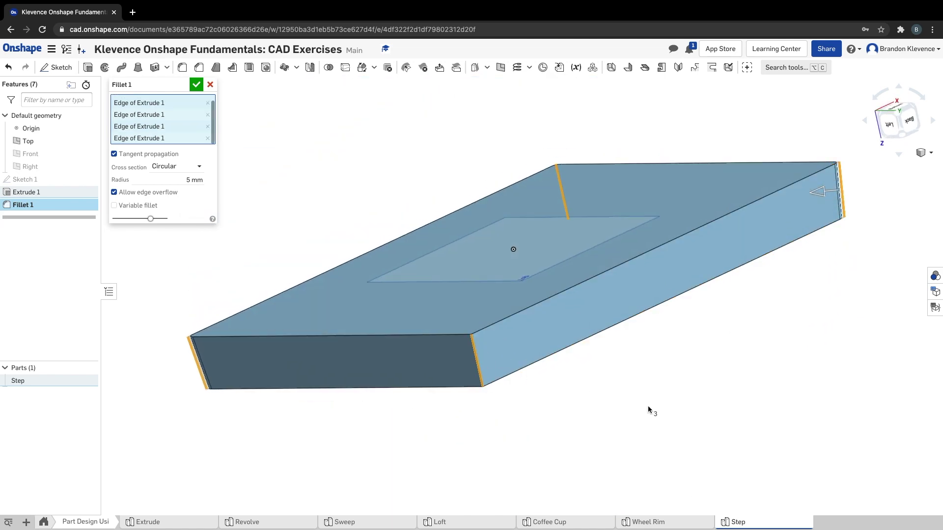
Set the corner fillet radius to 15 mm and accept the fillet
right_click_drag(764, 411, 658, 265)
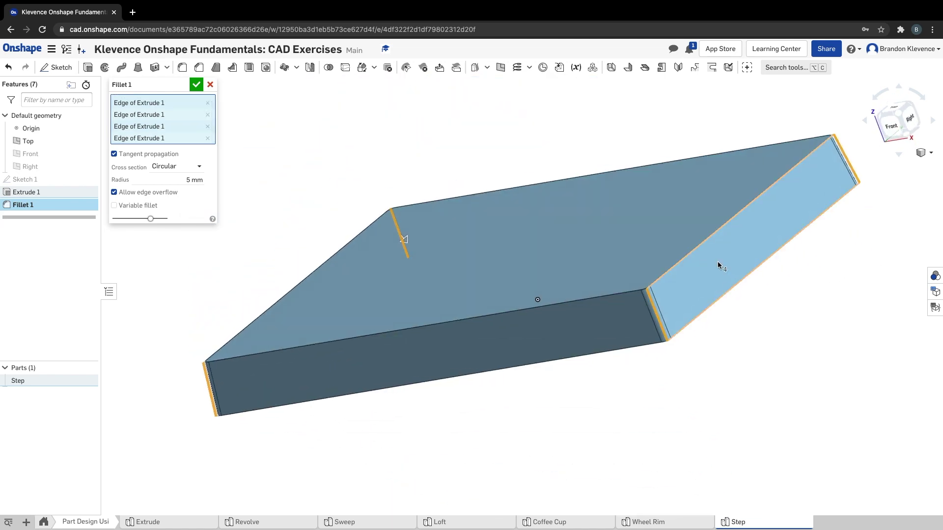
left_click(247, 180)
key("super+a")
type("15")
key("Return")
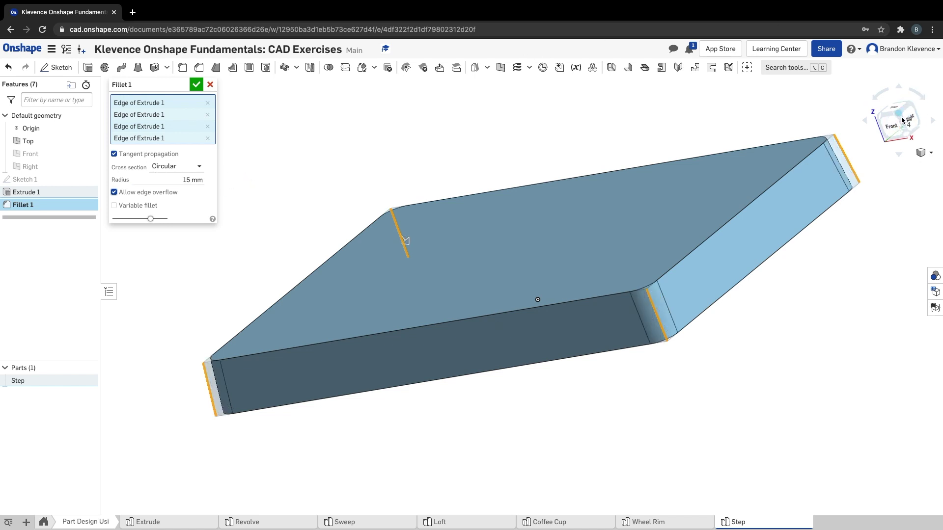
left_click(926, 152)
left_click(909, 169)
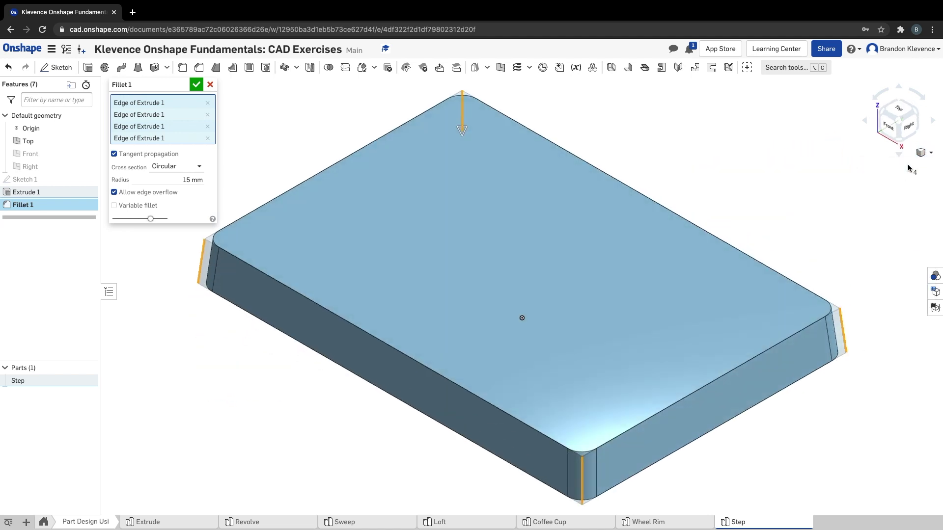
left_click(196, 86)
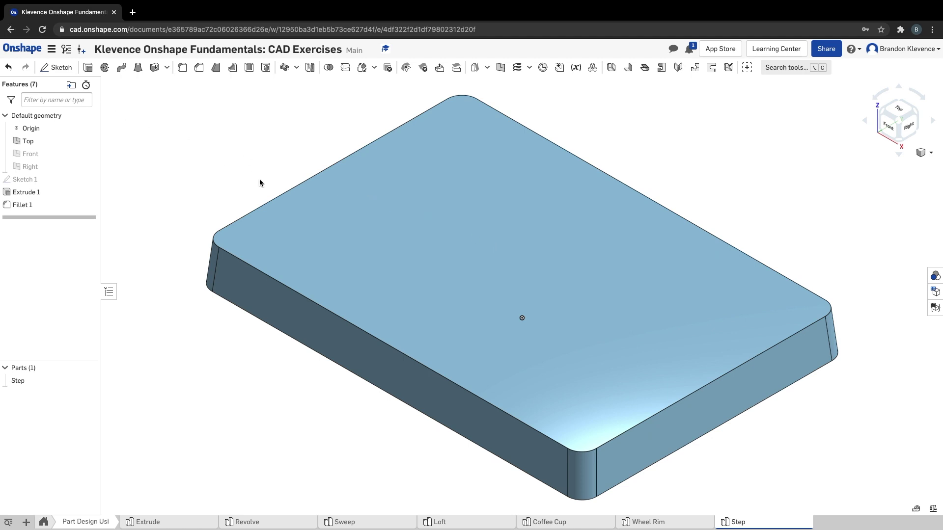
Start a sketch on the block's top face and advance the exercise instructions to Step 7
key("shift+s")
left_click(491, 254)
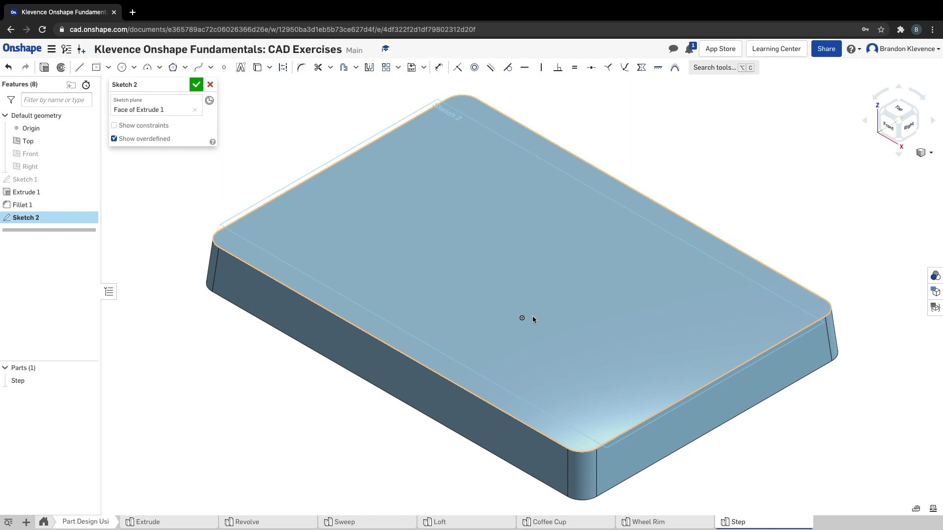
key("ctrl+Right")
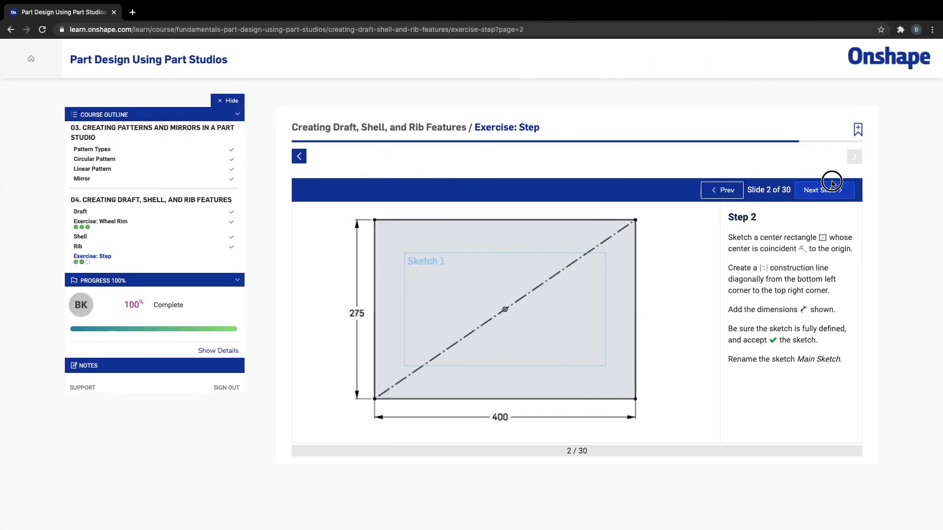
left_click(820, 191)
left_click(819, 192)
left_click(819, 193)
left_click(819, 193)
left_click(820, 193)
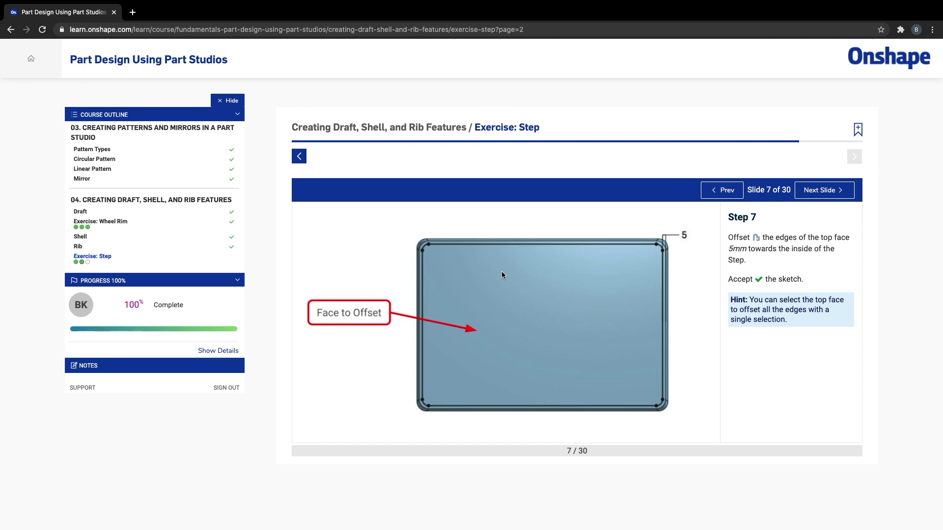
key("ctrl+Left")
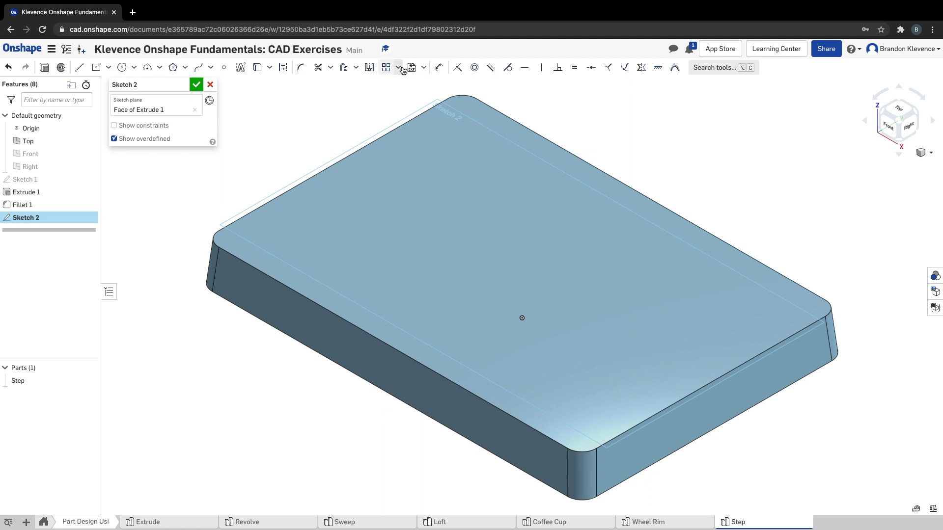
Offset all edges of the top face 5 mm toward the inside of the block
left_click(345, 70)
left_click(474, 281)
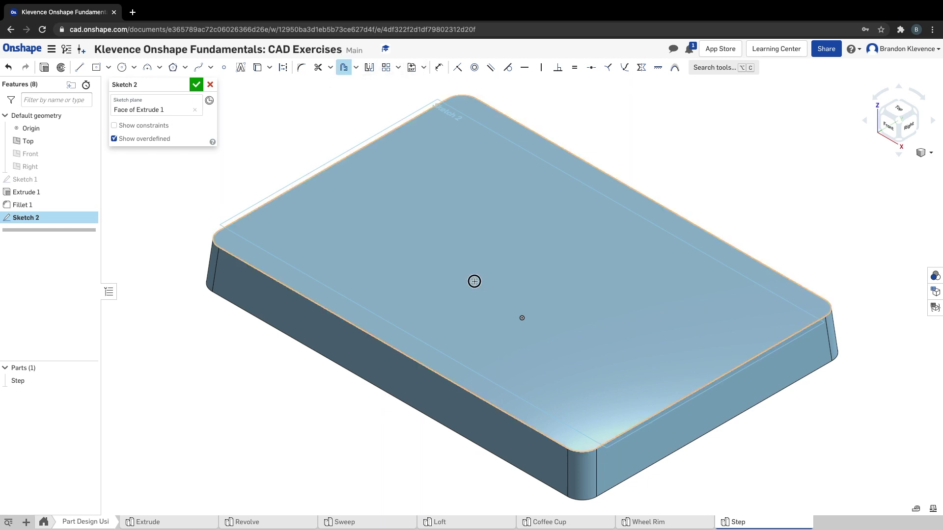
left_click_drag(669, 185, 653, 200)
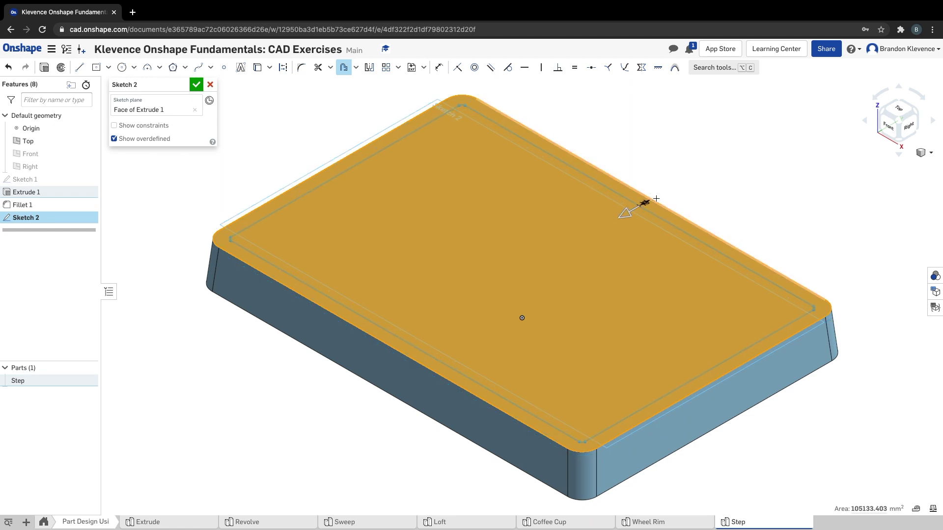
left_click(592, 210)
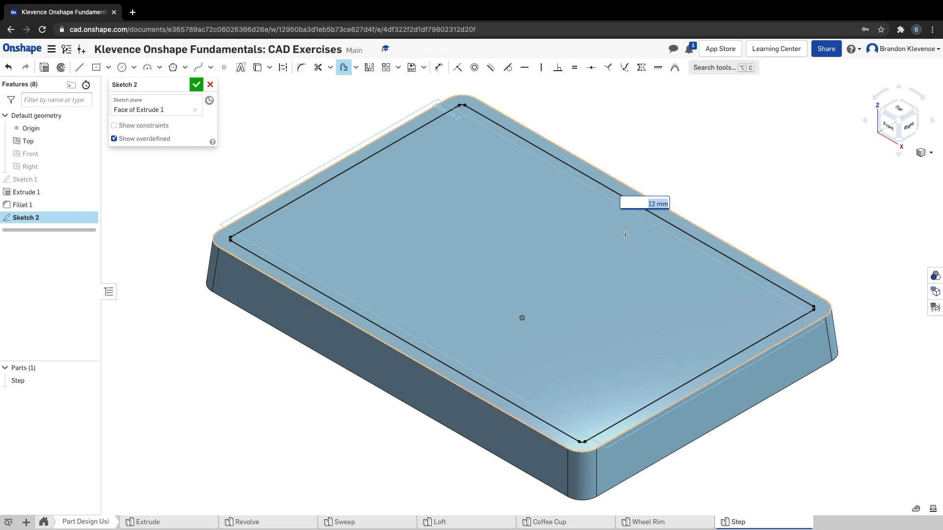
key("ctrl+Right")
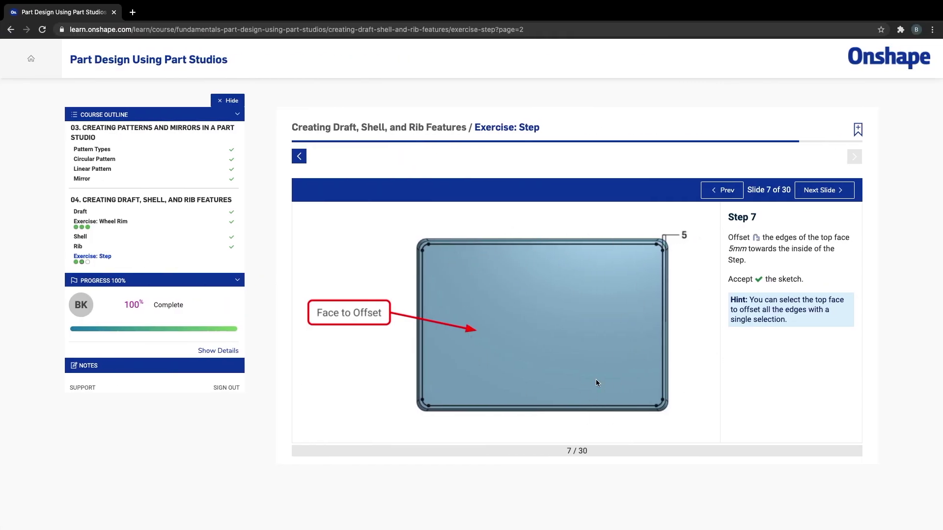
key("ctrl+Left")
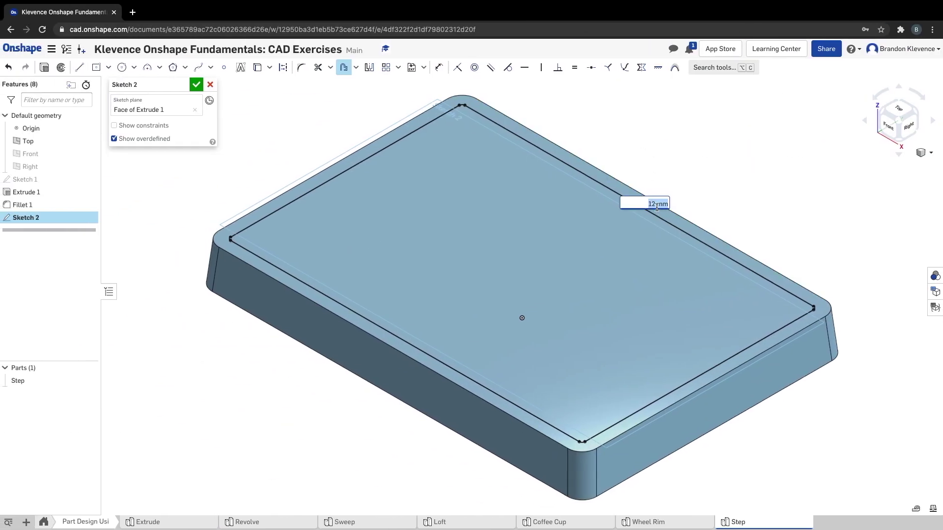
type("5")
key("Return")
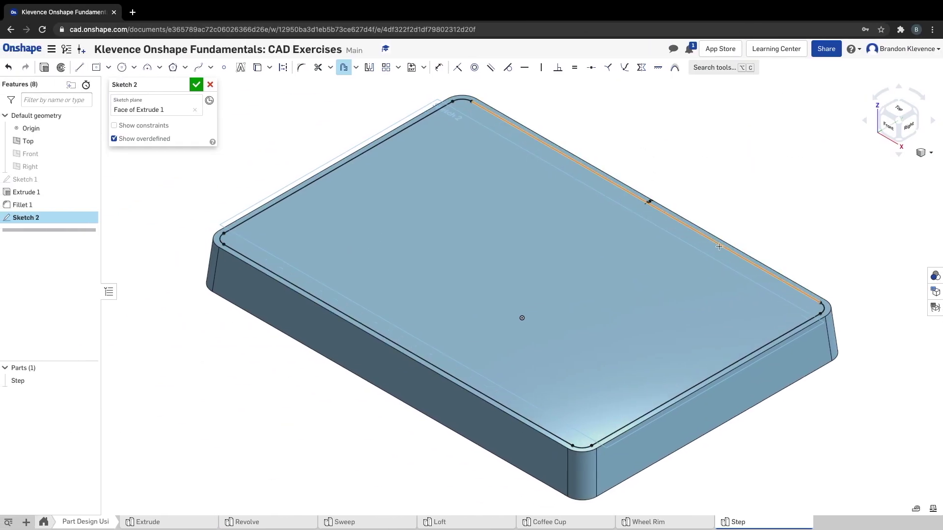
Extrude the region inside the offset outline as a 5 mm deep removal from the top face
key("ctrl+Right")
left_click(824, 190)
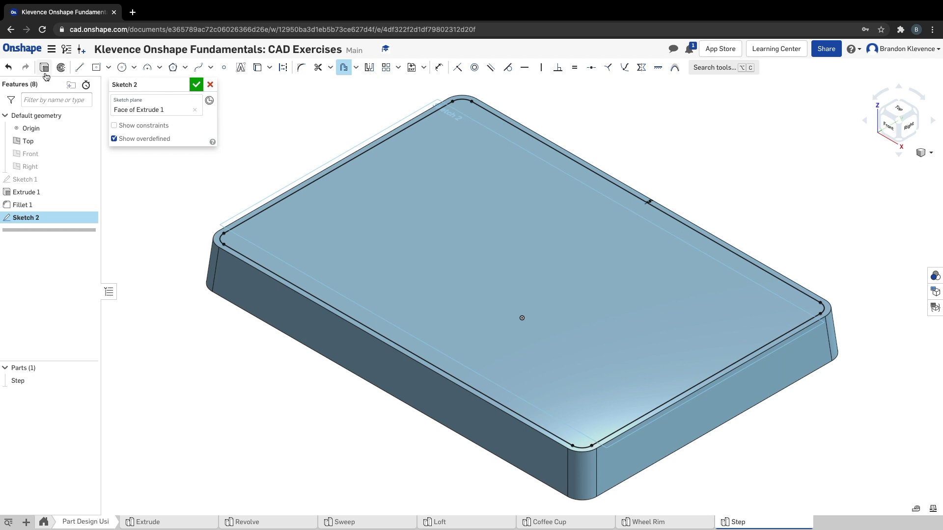
key("shift+e")
left_click(207, 134)
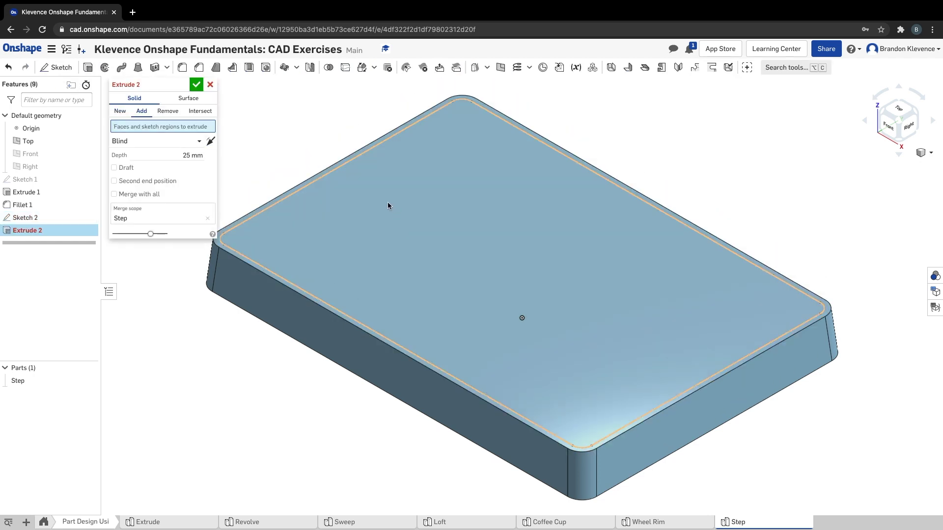
left_click(429, 250)
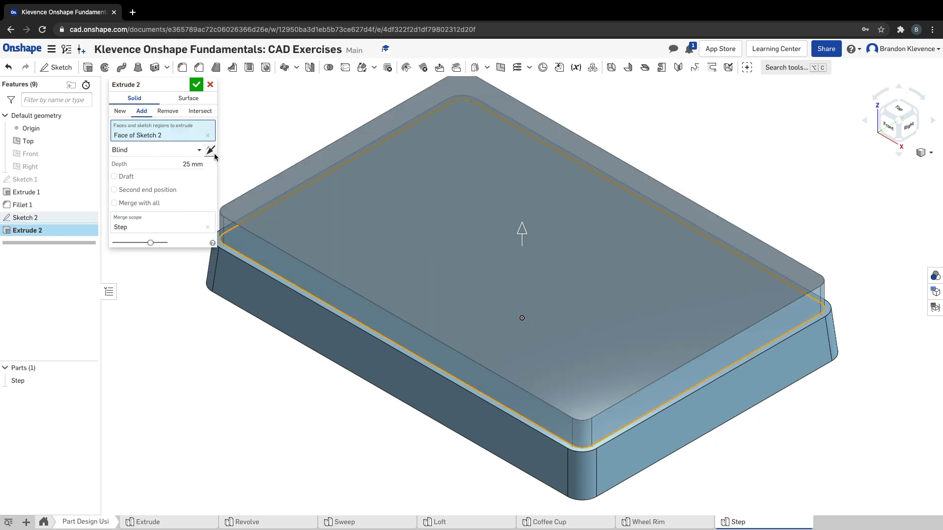
left_click(169, 112)
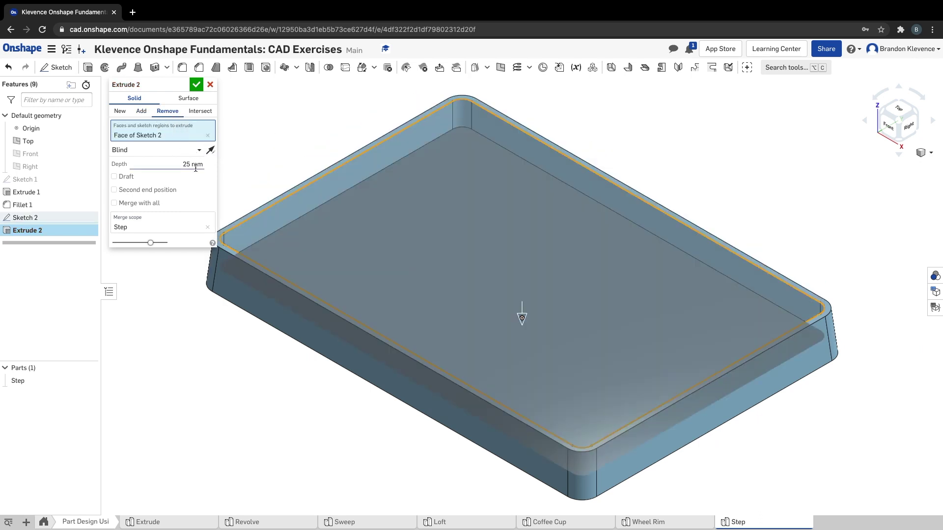
left_click(193, 164)
type("5")
left_click(196, 84)
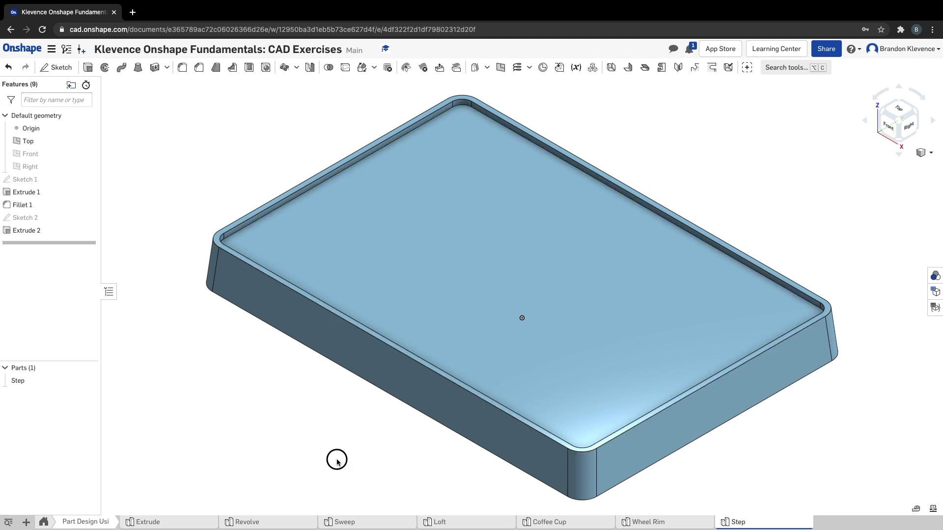
Start a shell on the step block with its bottom face as the face to remove
right_click_drag(337, 458, 336, 375)
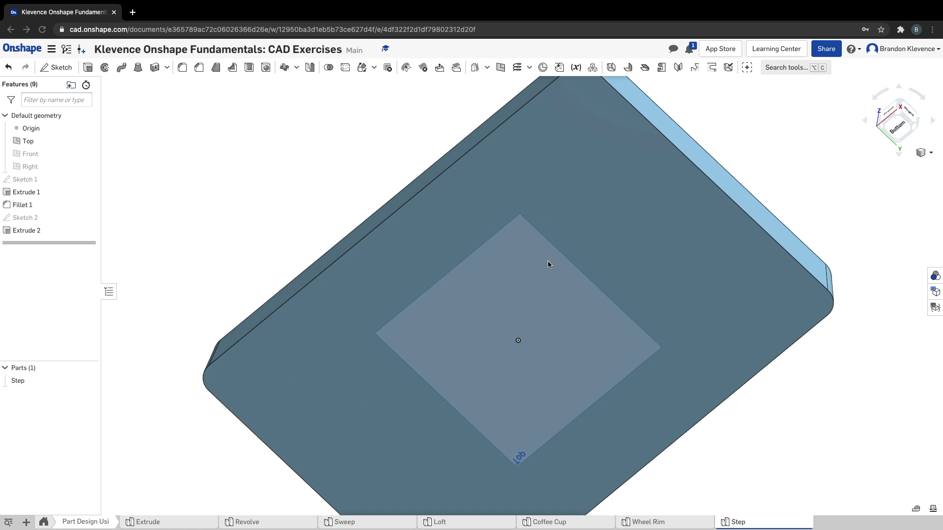
right_click_drag(368, 180, 452, 188)
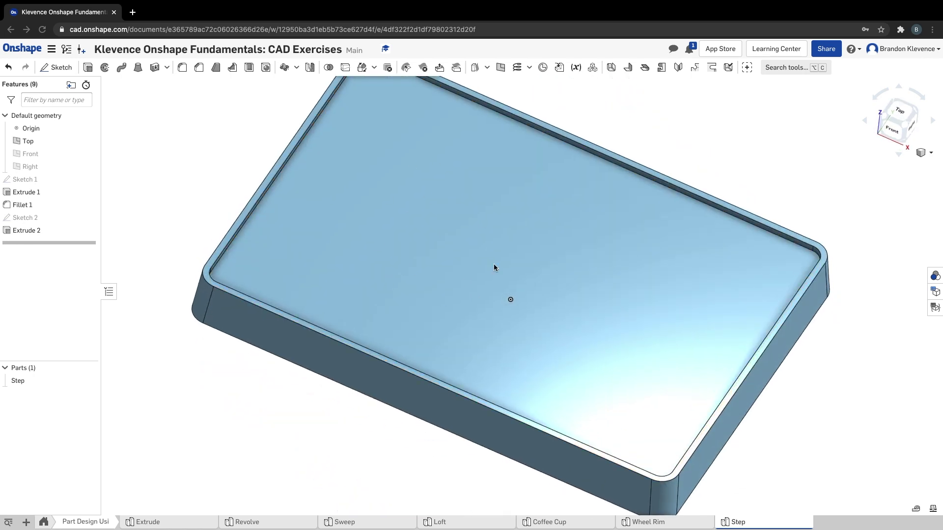
right_click_drag(278, 452, 281, 328)
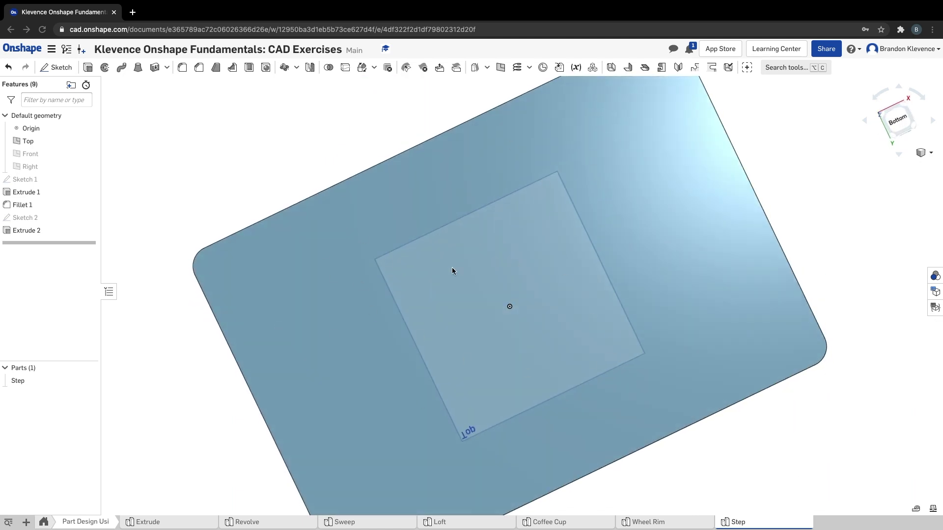
left_click(249, 68)
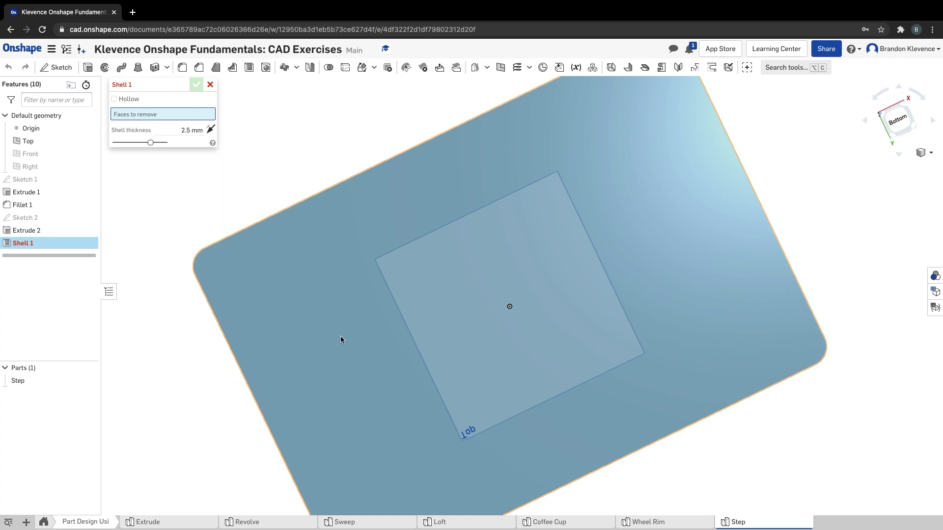
left_click(327, 326)
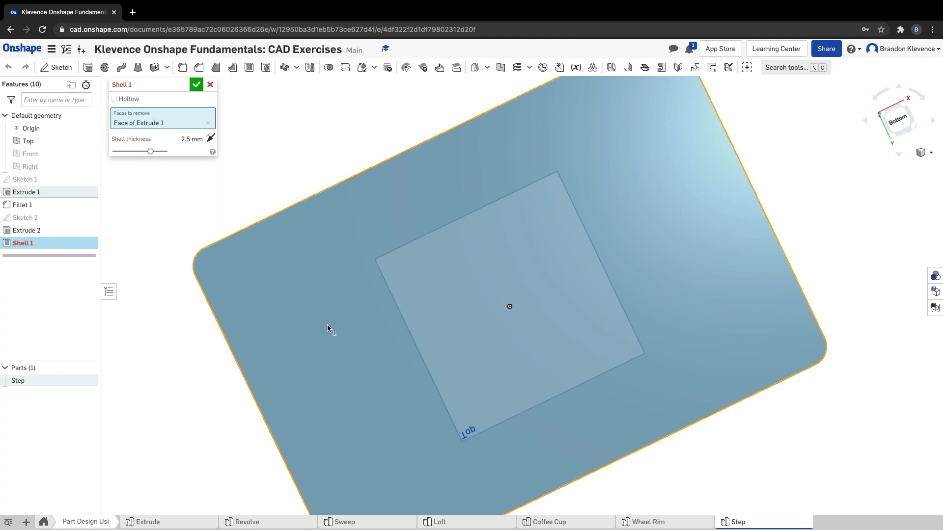
Set the shell wall thickness to 5 mm and accept the shell
left_click(193, 138)
left_click(193, 139)
left_click(192, 139)
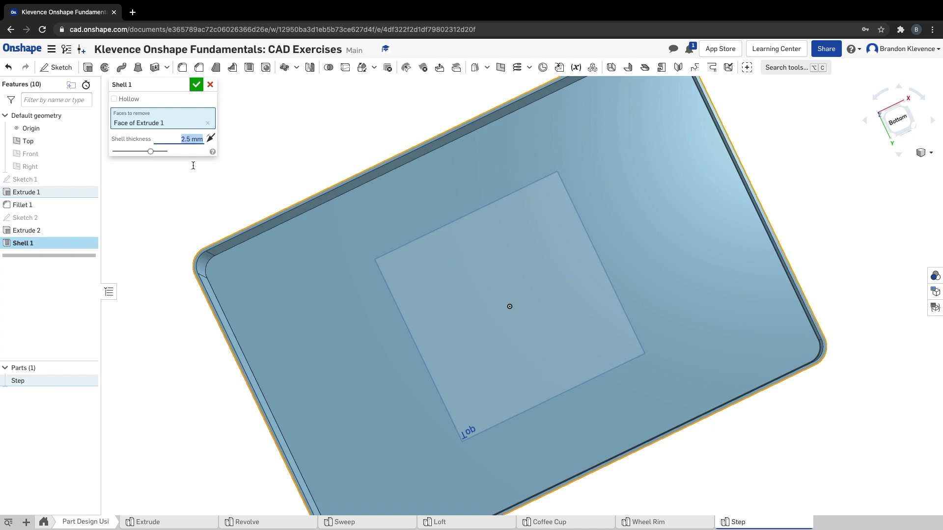
scroll(221, 246, "up", 5)
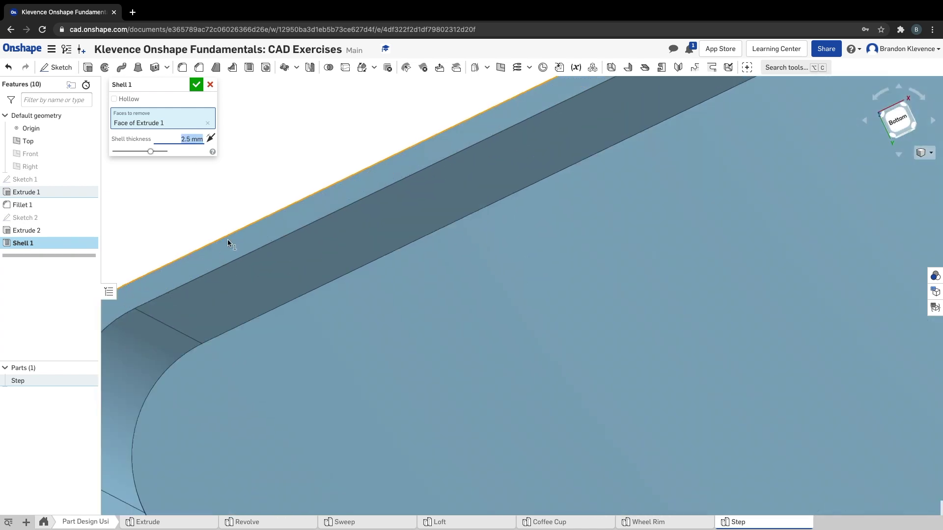
type("5")
key("Return")
scroll(322, 186, "down", 5)
left_click_drag(315, 124, 319, 150)
right_click_drag(309, 122, 322, 228)
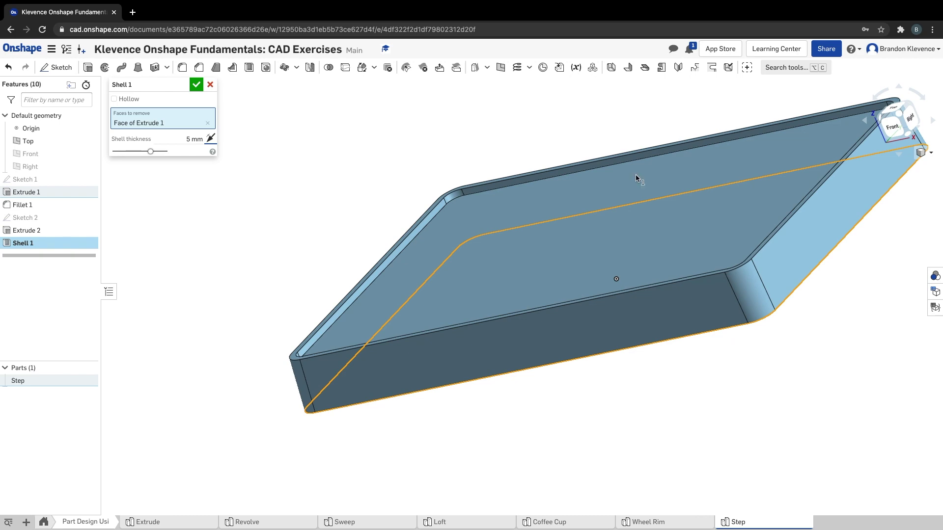
left_click(928, 152)
left_click(907, 166)
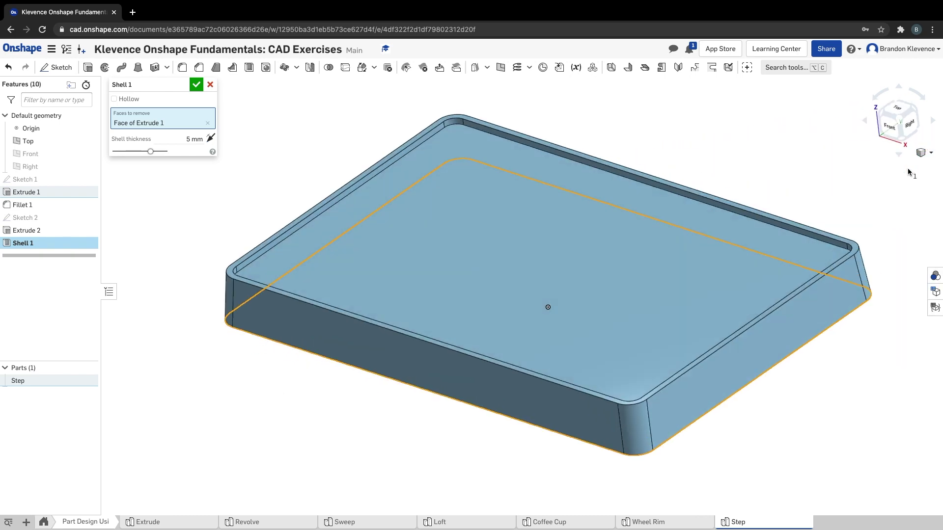
right_click_drag(896, 330, 898, 280)
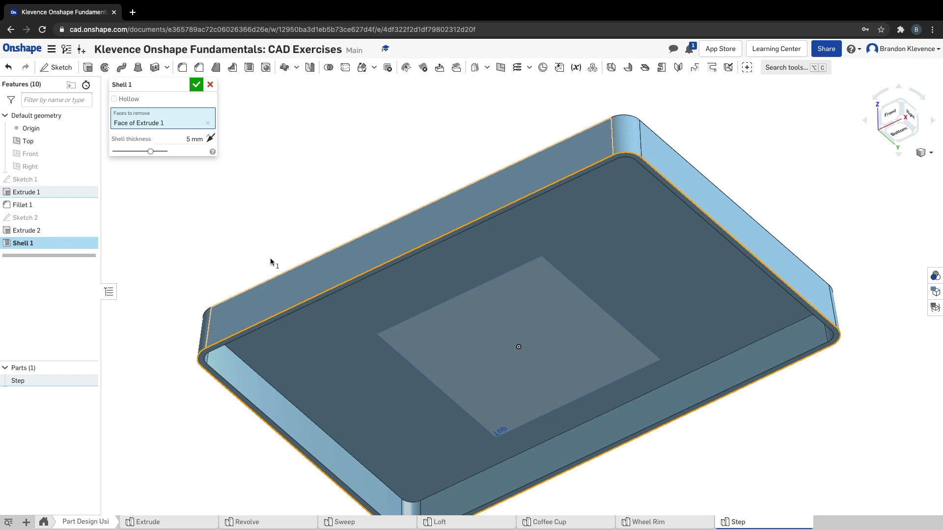
left_click(194, 84)
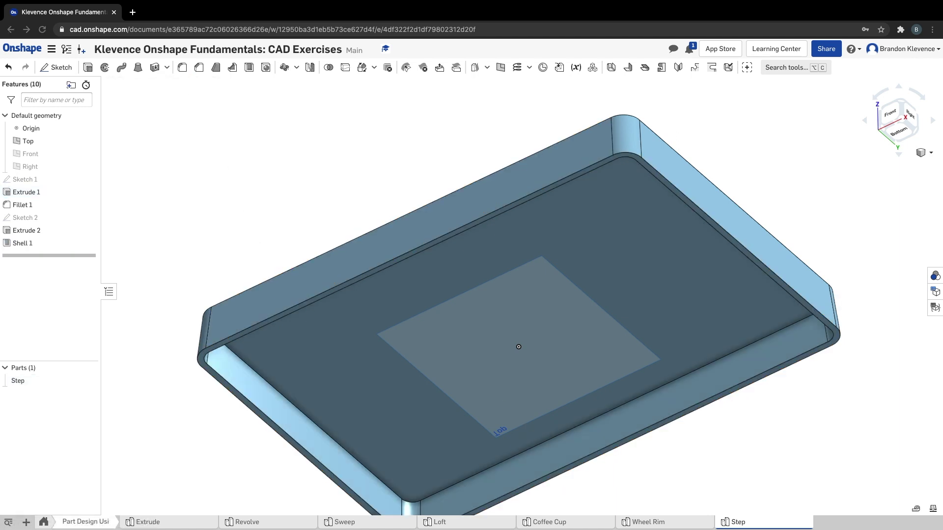
Rename the first sketch in the feature list to Main Sketch
left_click(928, 153)
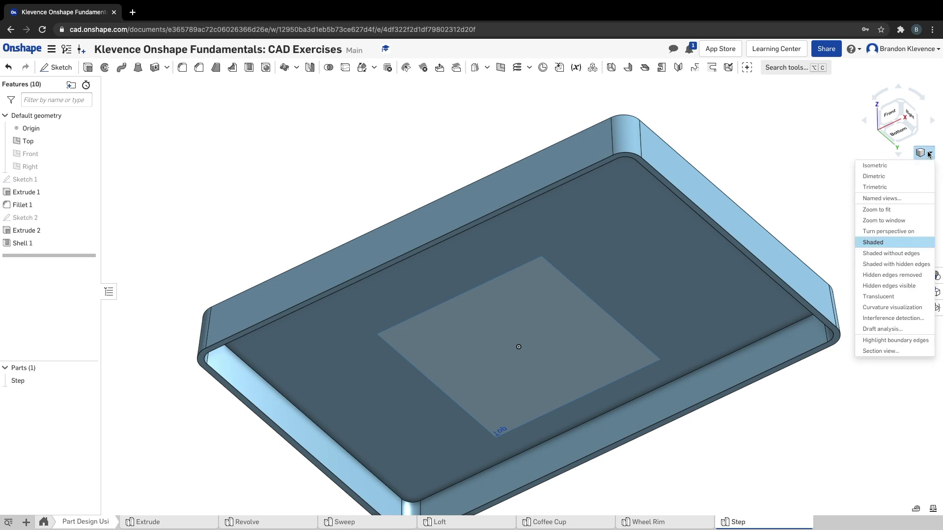
left_click(906, 165)
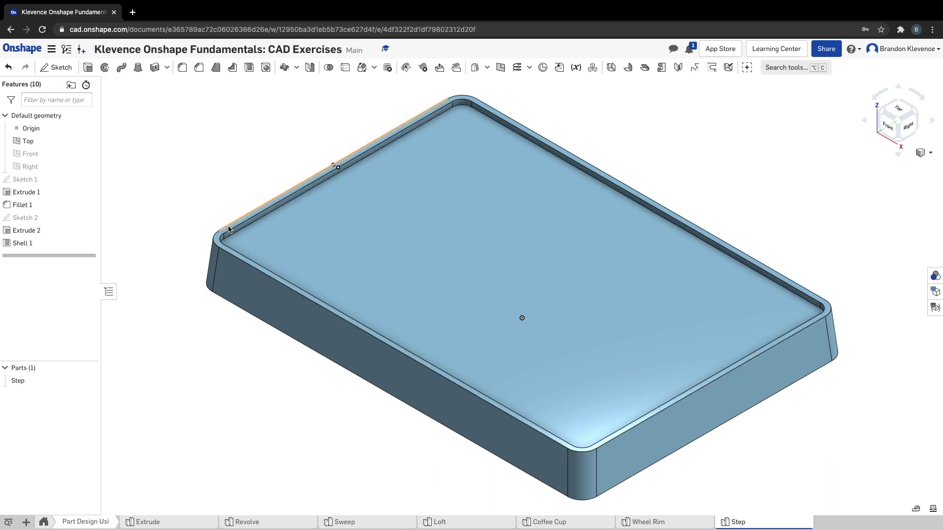
scroll(227, 229, "up", 5)
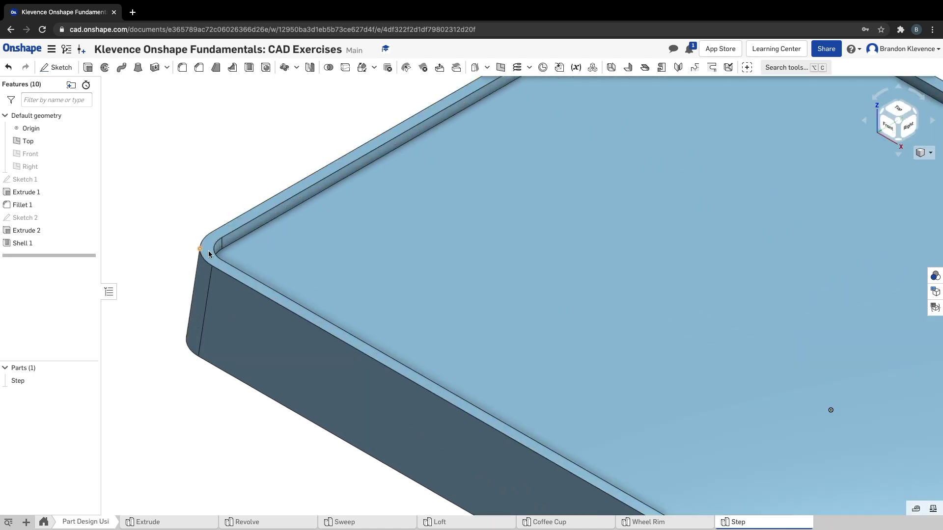
right_click(65, 179)
left_click(93, 186)
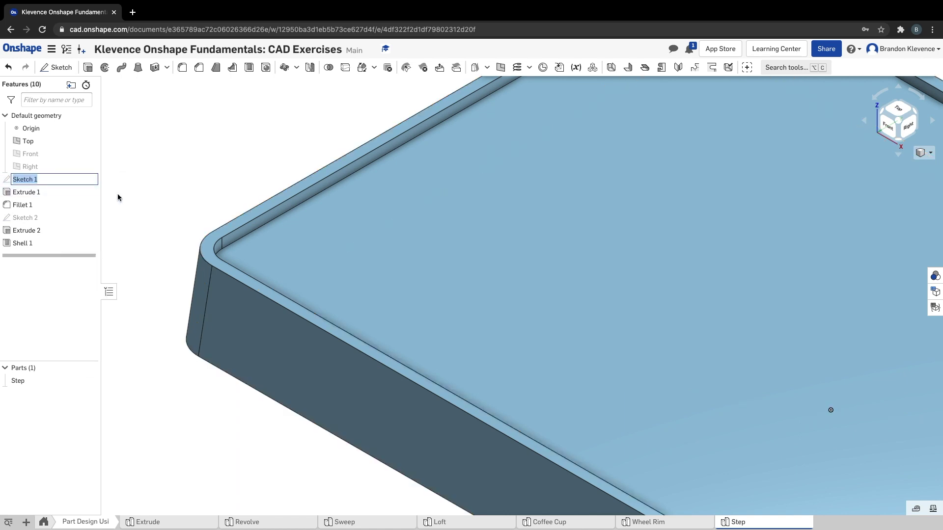
type("Main")
key("Return")
Rename the offset outline sketch, Sketch 2, to Sketch 1
right_click(39, 218)
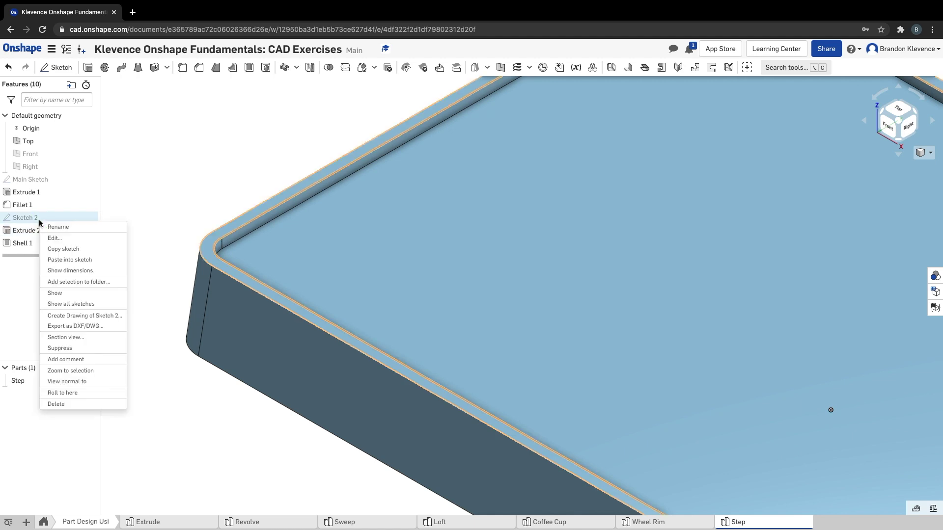
left_click(77, 227)
left_click(77, 216)
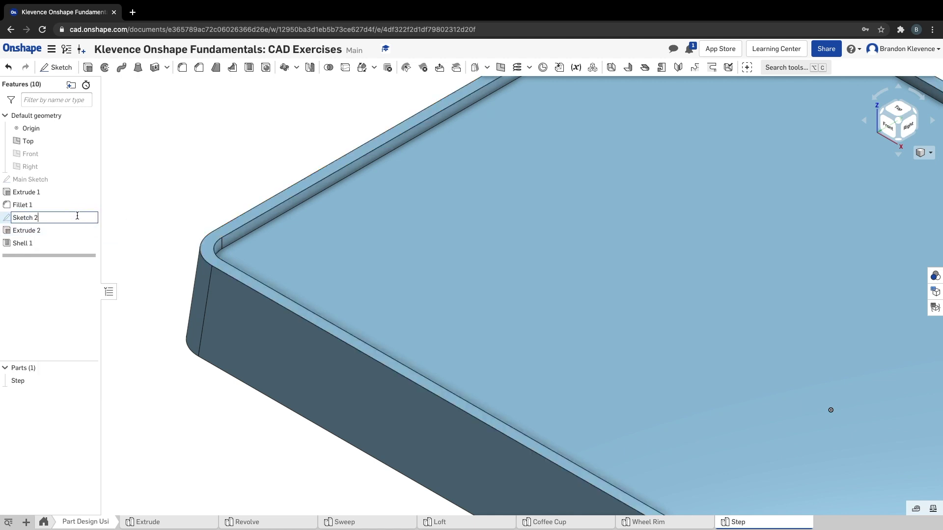
key("Return")
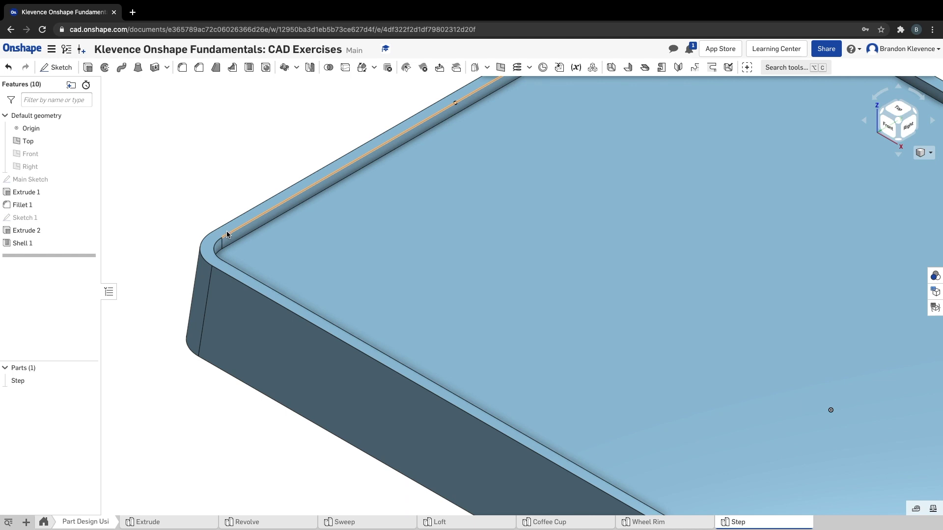
Start a new sketch on the very top rim face of the step
left_click(57, 68)
left_click(210, 241)
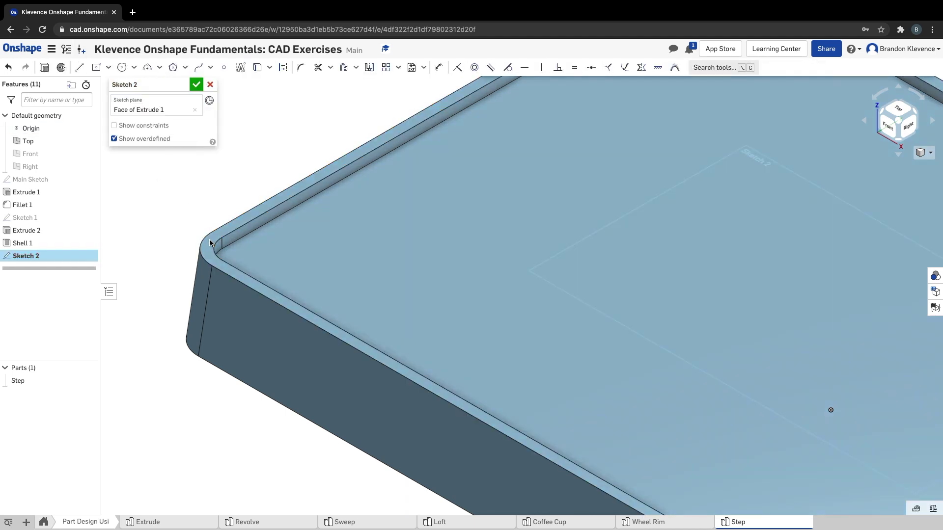
scroll(209, 238, "down", 2)
scroll(209, 238, "down", 5)
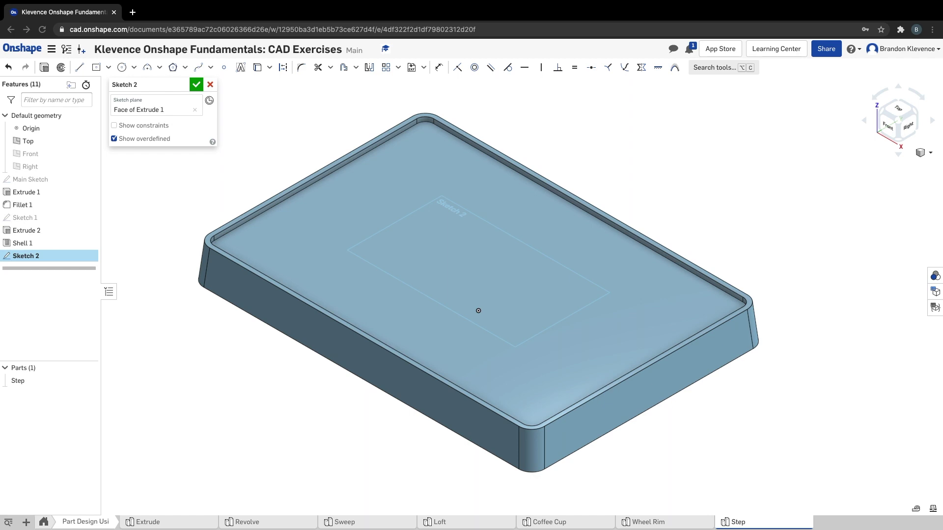
In the Learning Center exercise, read Steps 10 and 11 for the rib sketch's plane, line placement and dimensions
key("ctrl+Right")
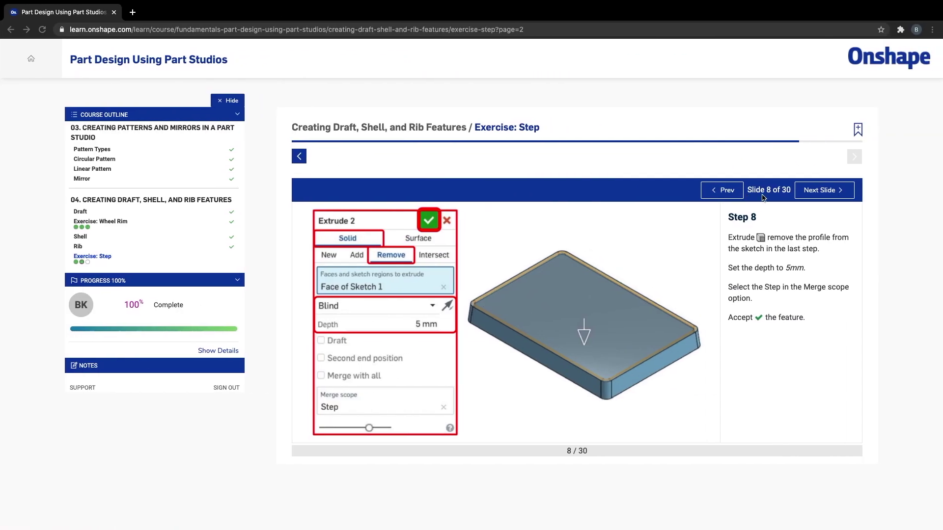
left_click(817, 196)
left_click(818, 196)
left_click(817, 196)
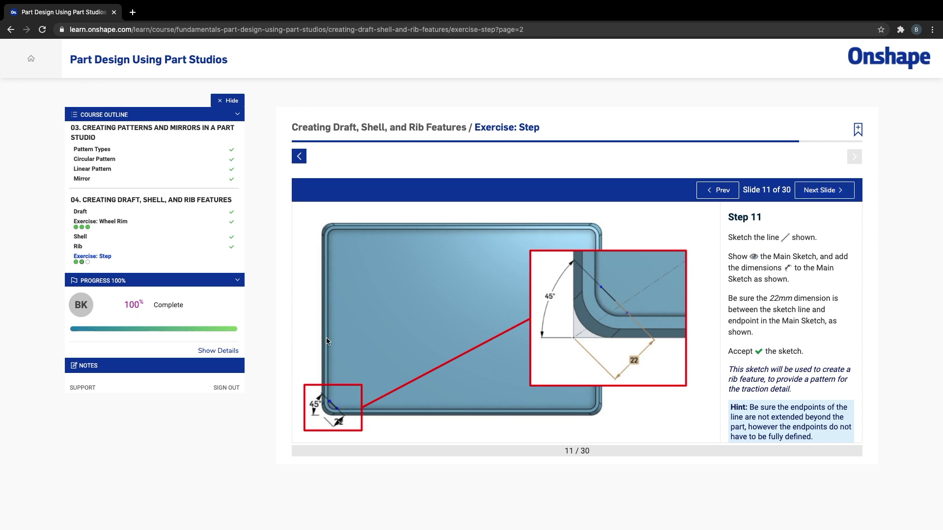
left_click(718, 190)
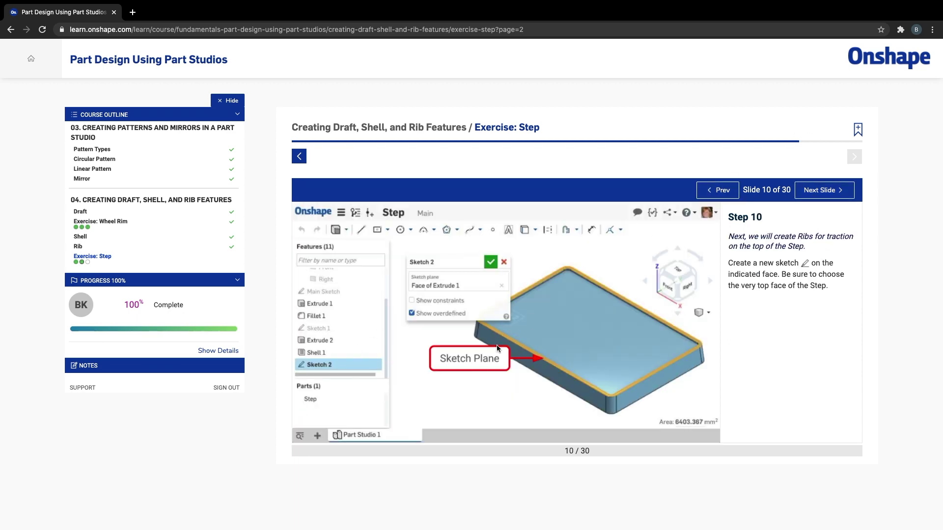
key("ctrl+Right")
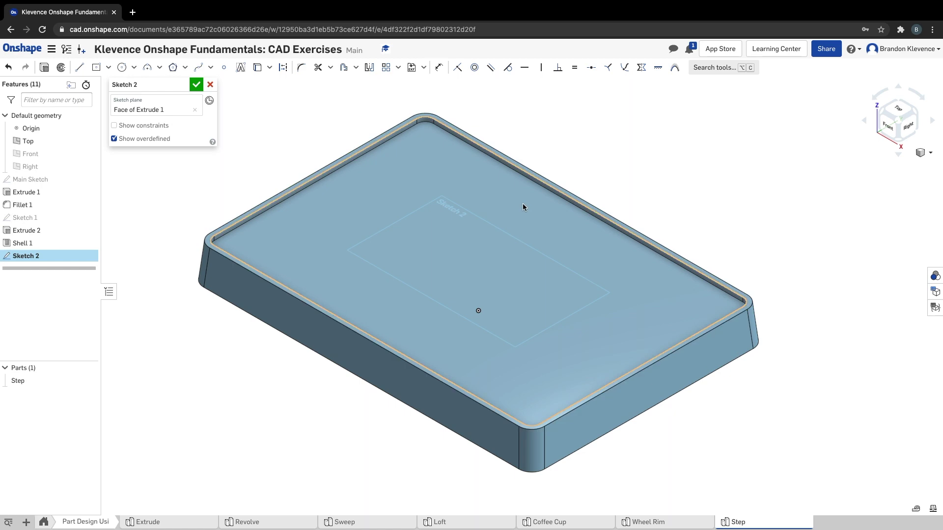
key("ctrl+Left")
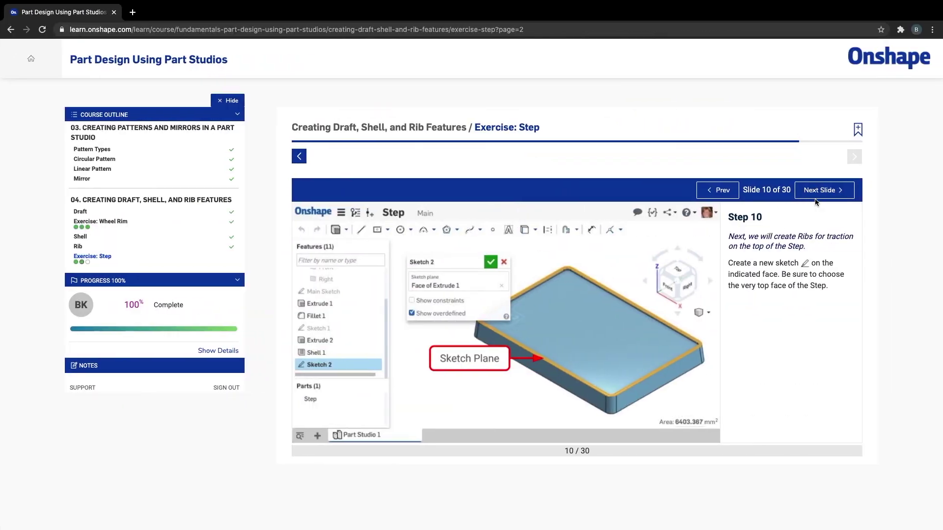
left_click(817, 195)
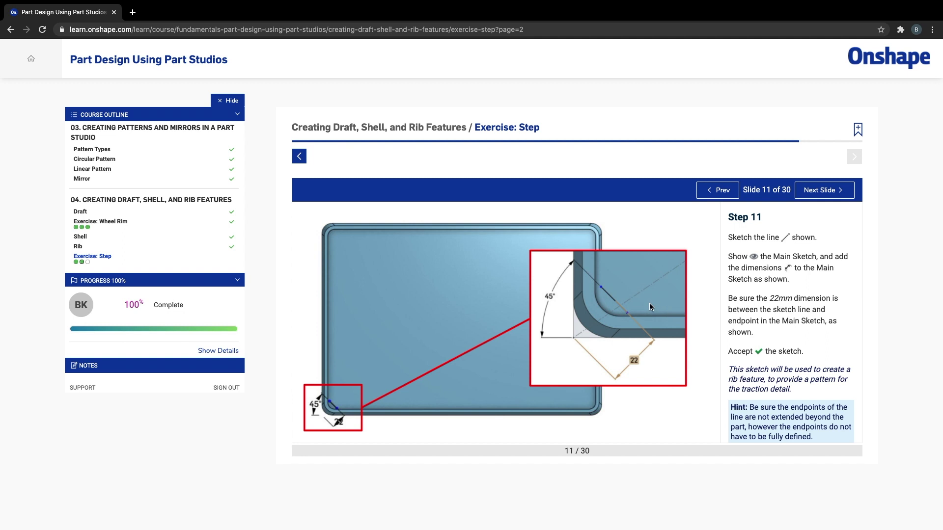
scroll(794, 369, "down", 2)
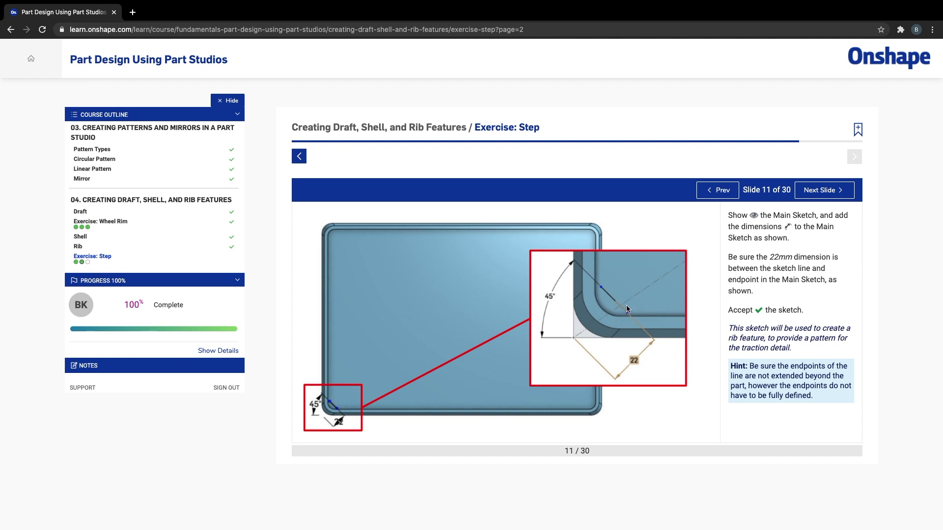
key("ctrl+Left")
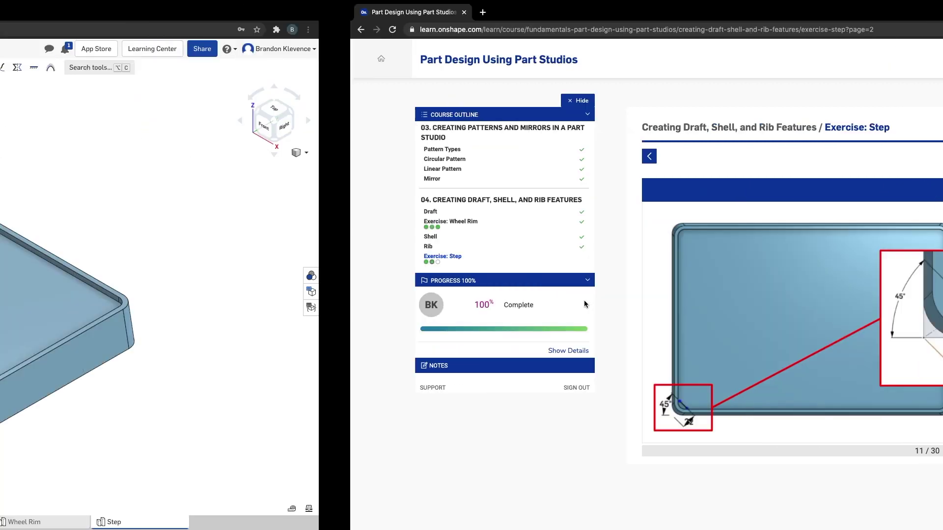
Show the Main Sketch and, viewed from above, draw a short diagonal line across the step's lower-left inner corner
key("n")
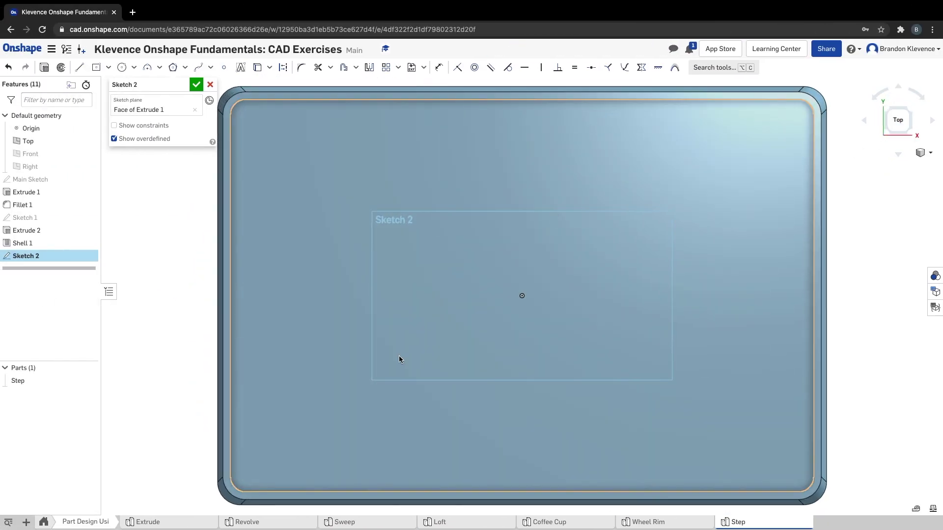
left_click(93, 179)
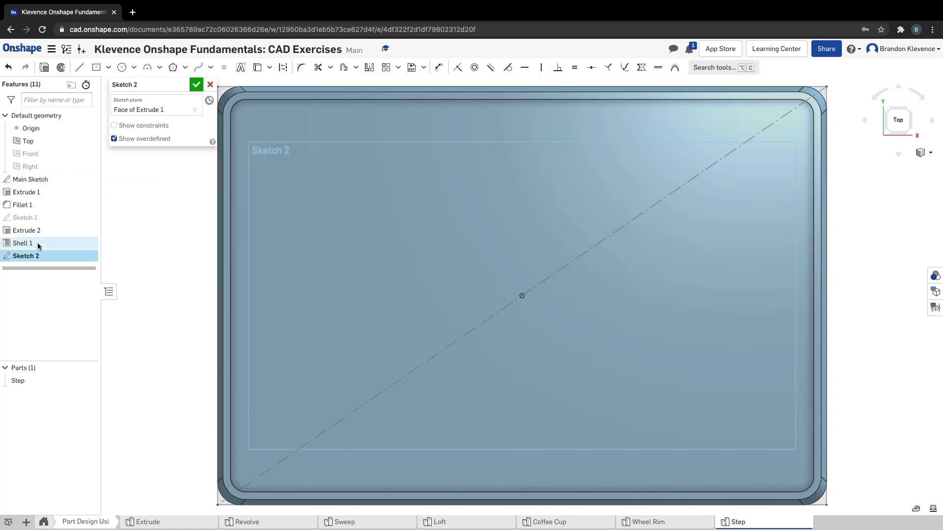
left_click(77, 68)
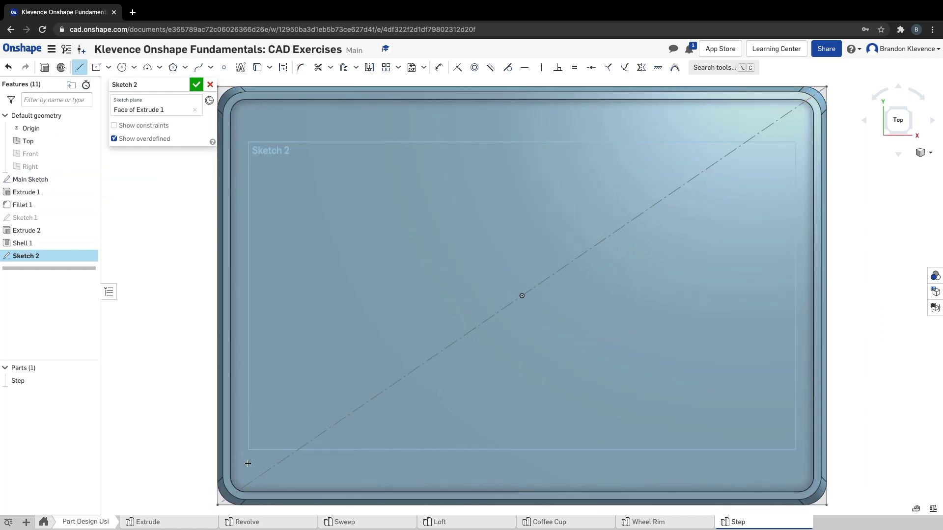
left_click(258, 485)
key("Escape")
Dimension the distance between the diagonal line and the Main Sketch's lower-left corner point as 22 mm
key("u")
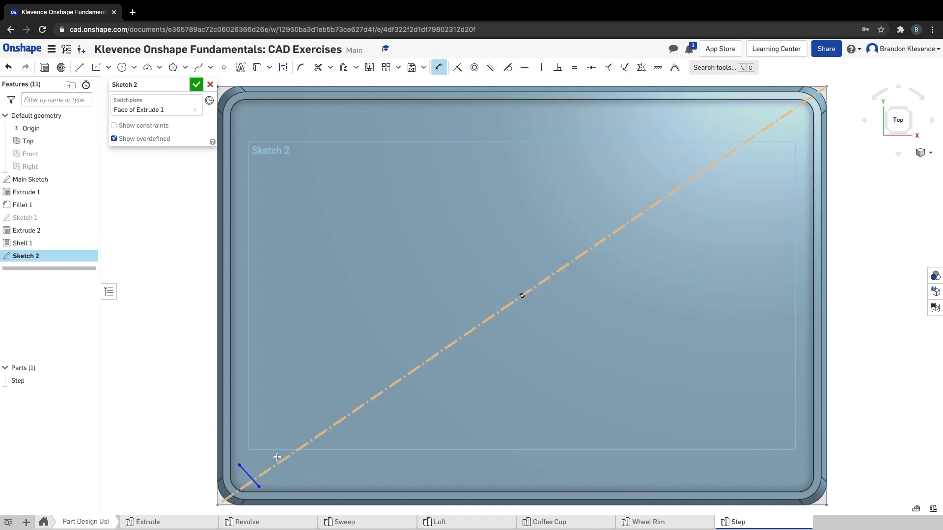
left_click(242, 478)
left_click(218, 504)
left_click(196, 458)
type("22")
key("Return")
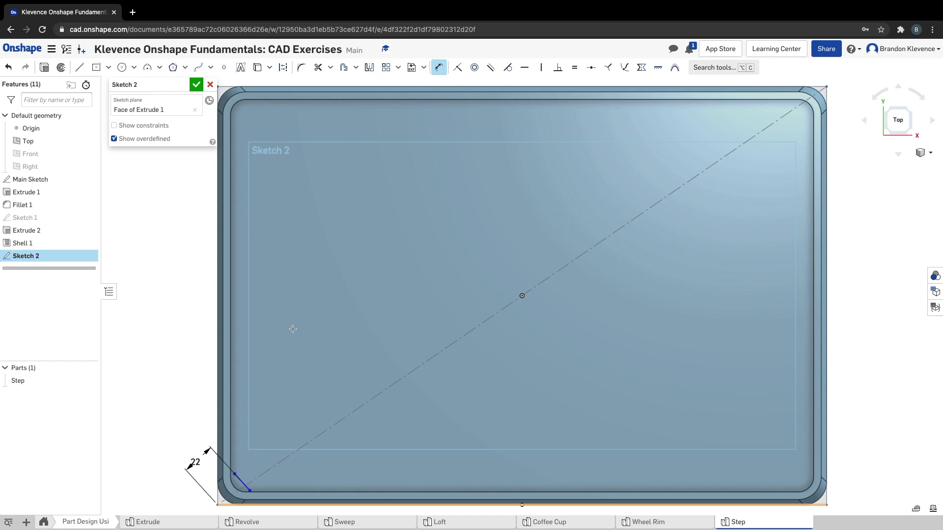
Dimension the angle between the diagonal line and the Main Sketch's lower edge as 45° and accept the sketch
key("ctrl+Right")
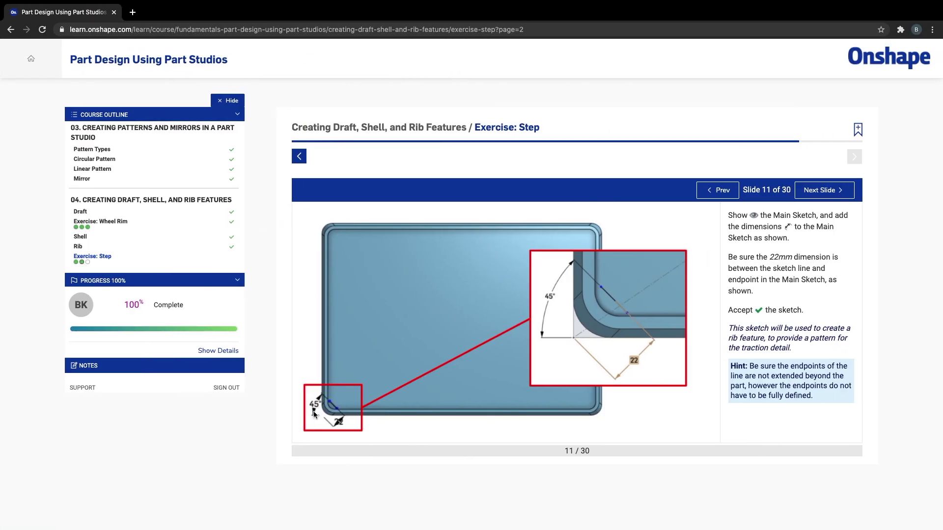
key("ctrl+Left")
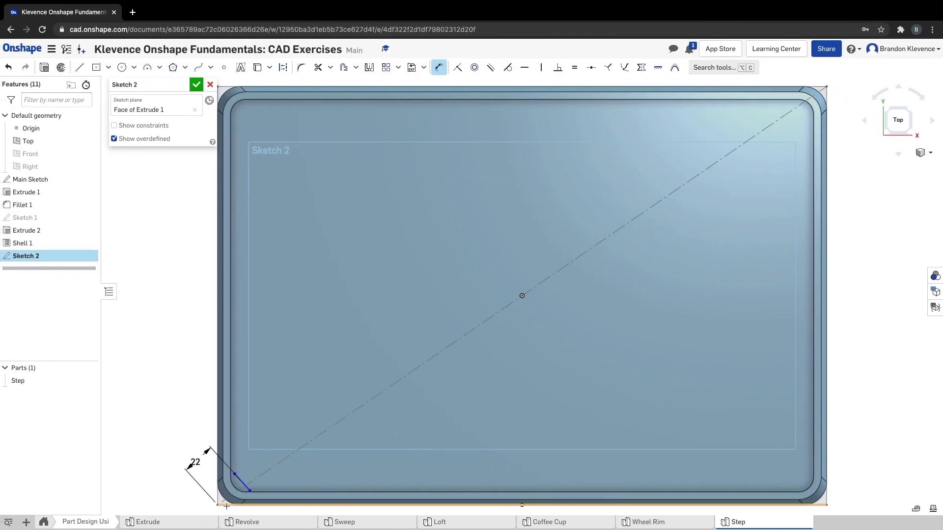
left_click(226, 506)
left_click(241, 484)
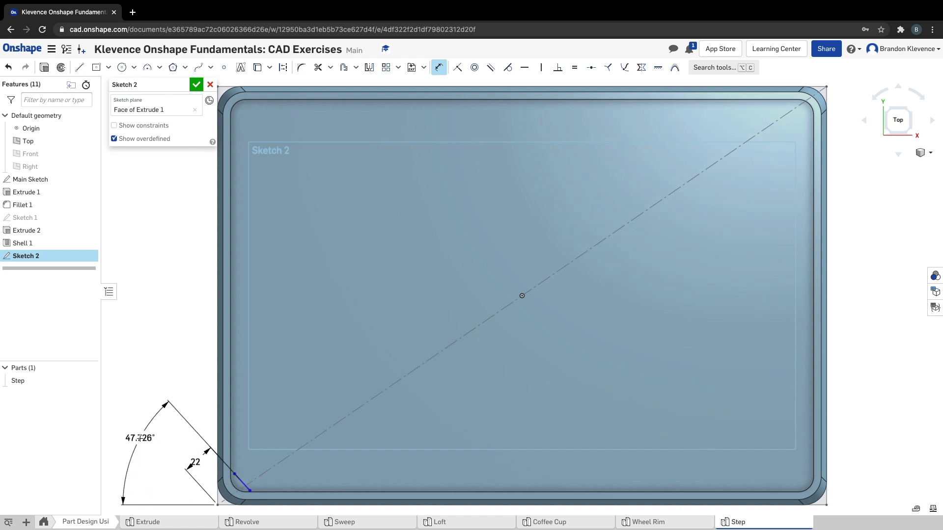
left_click(140, 438)
type("45")
key("Return")
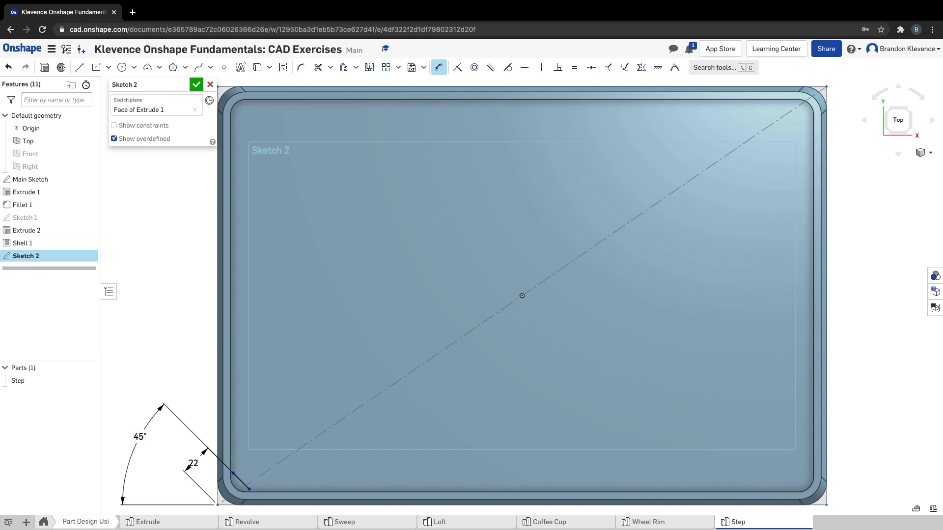
key("super+Tab")
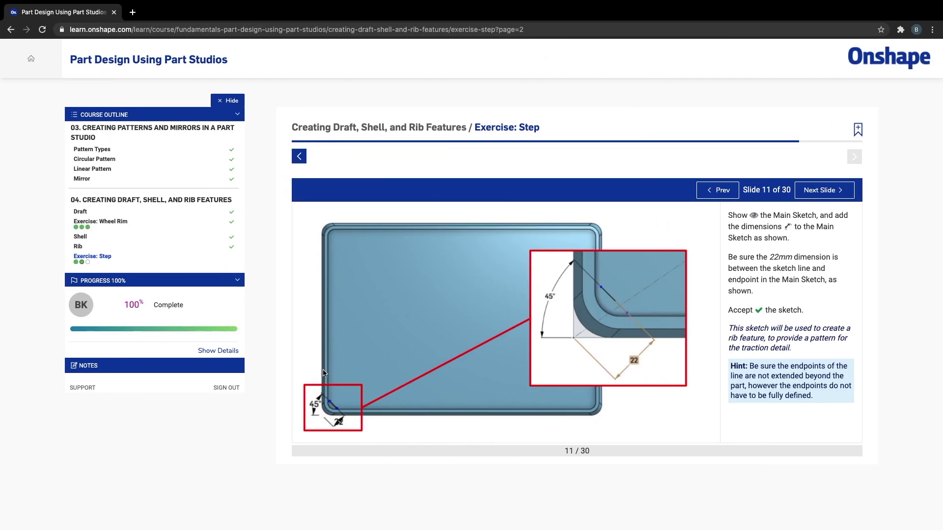
left_click(820, 192)
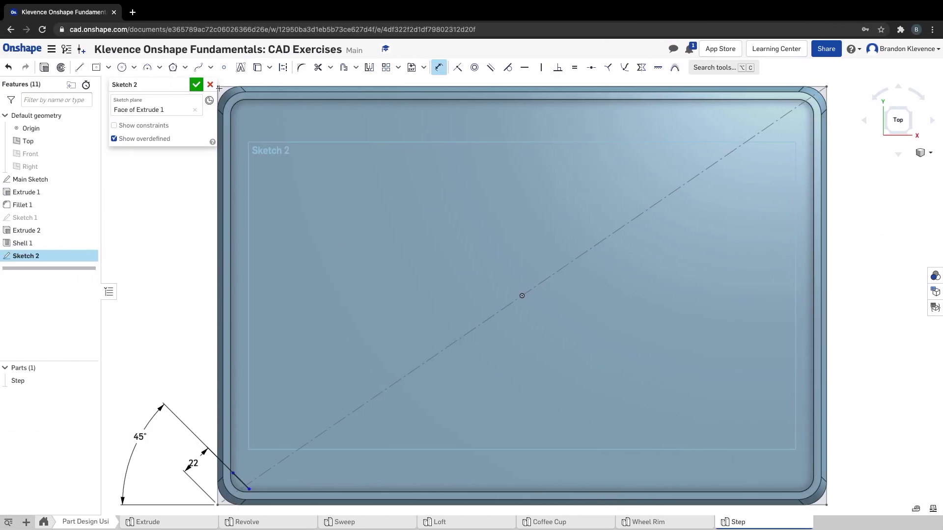
left_click(196, 84)
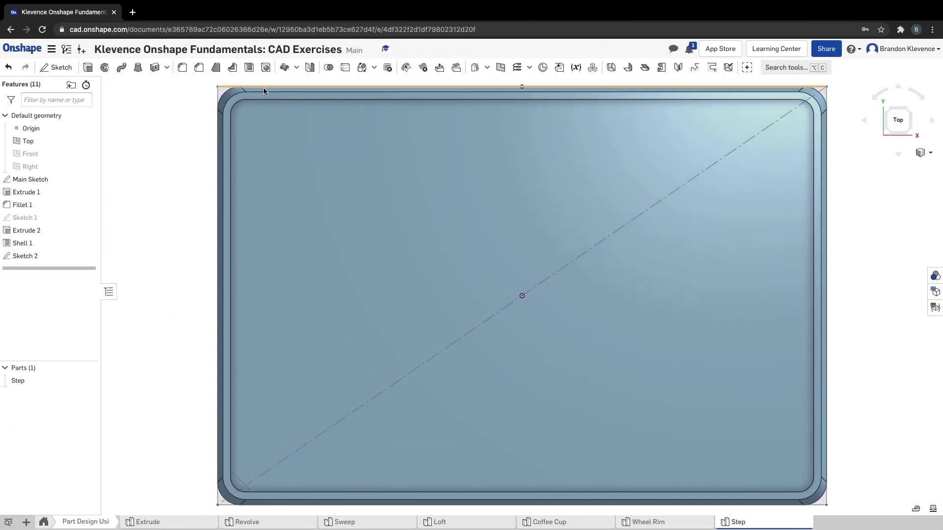
Start a rib using the diagonal sketch line as the profile and Step as the part
left_click(233, 69)
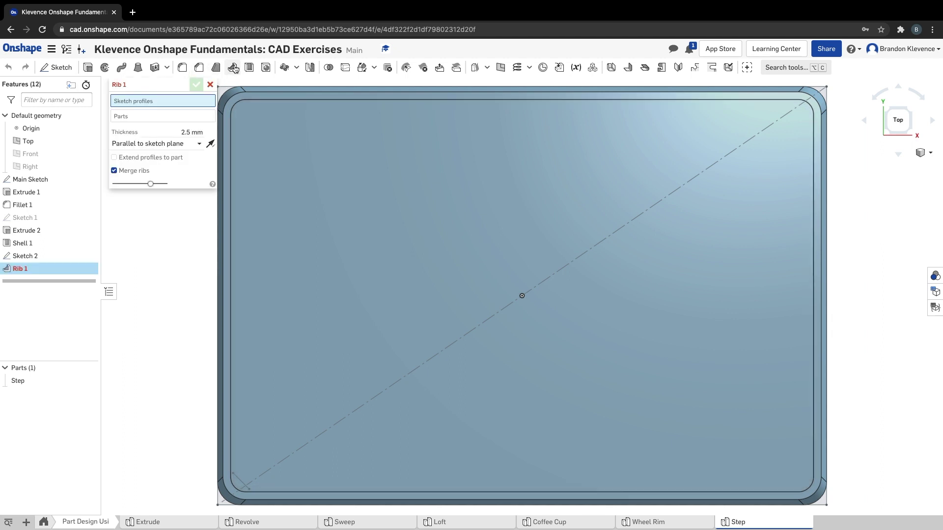
left_click(244, 485)
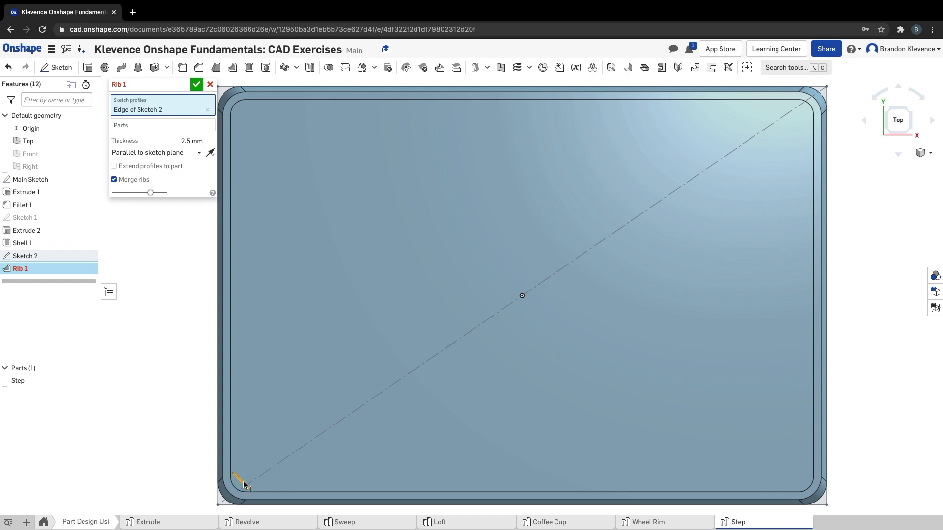
left_click(159, 126)
left_click(325, 232)
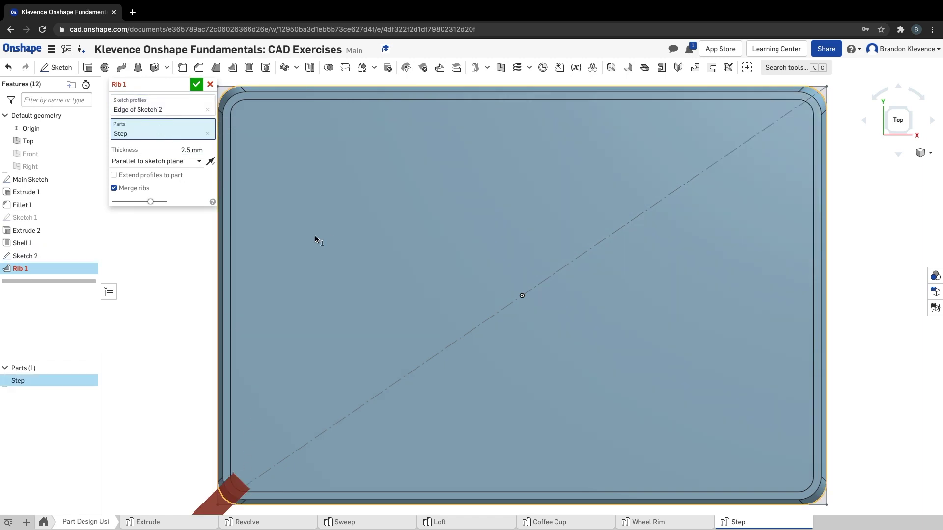
Set the rib direction to Normal to sketch plane, with Extend profiles to part enabled, as the exercise specifies
key("ctrl+Right")
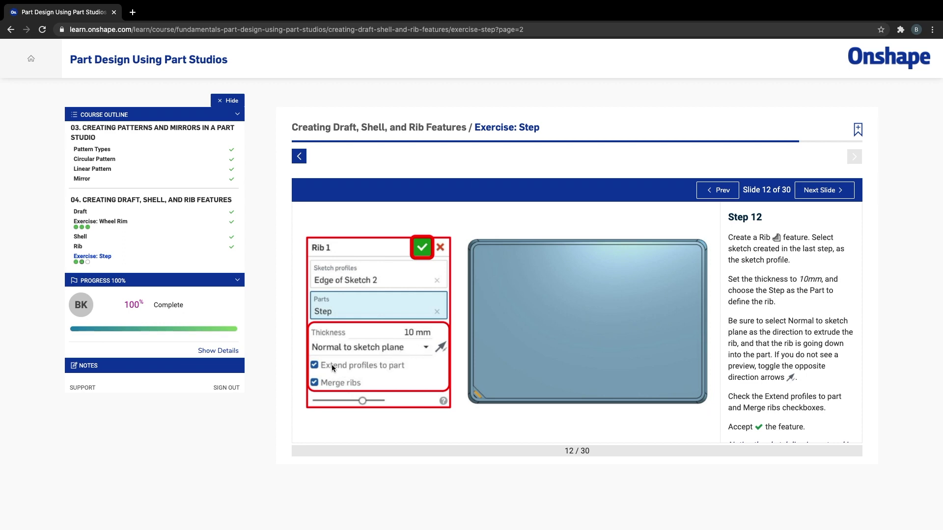
key("ctrl+Left")
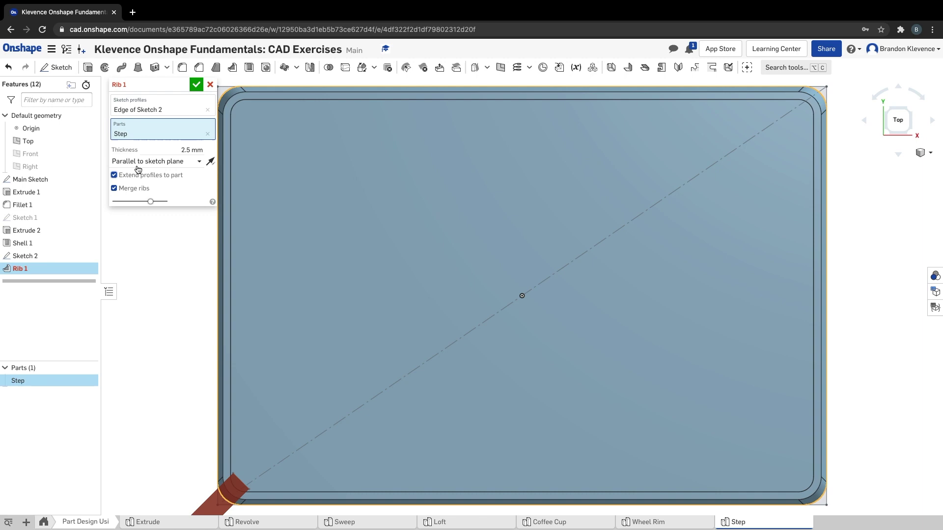
left_click(142, 162)
left_click(151, 189)
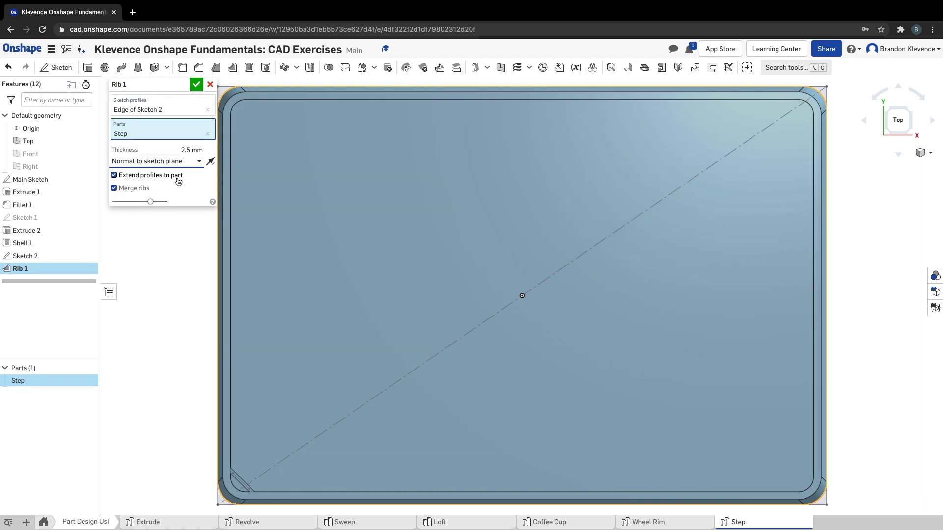
key("ctrl+Right")
key("ctrl+Left")
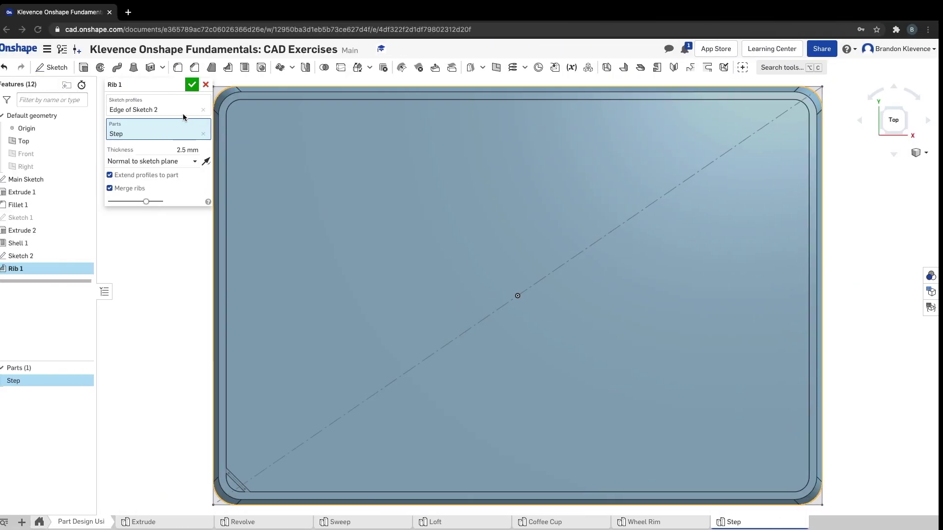
Set the rib thickness to 10 mm, check the settings against the exercise and accept the rib
left_click(182, 143)
type("10")
key("Return")
key("ctrl+Right")
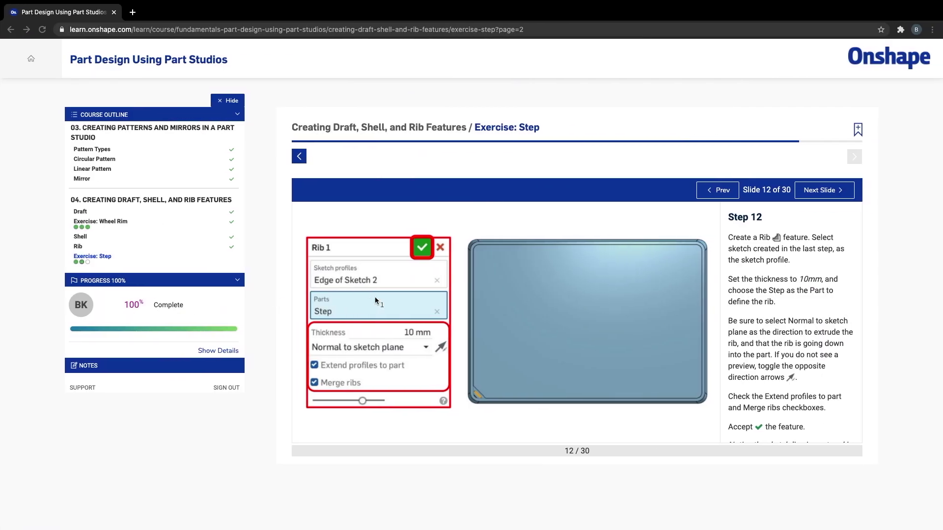
key("ctrl+Left")
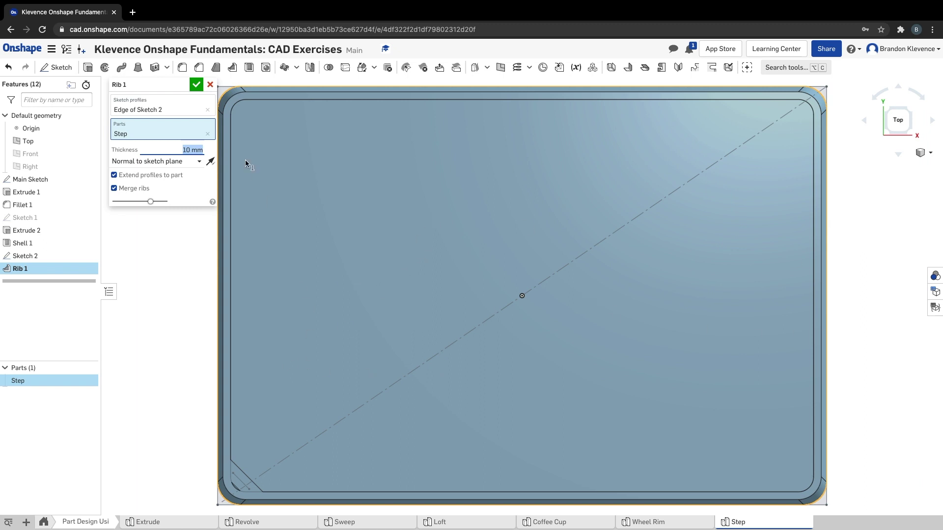
left_click(195, 85)
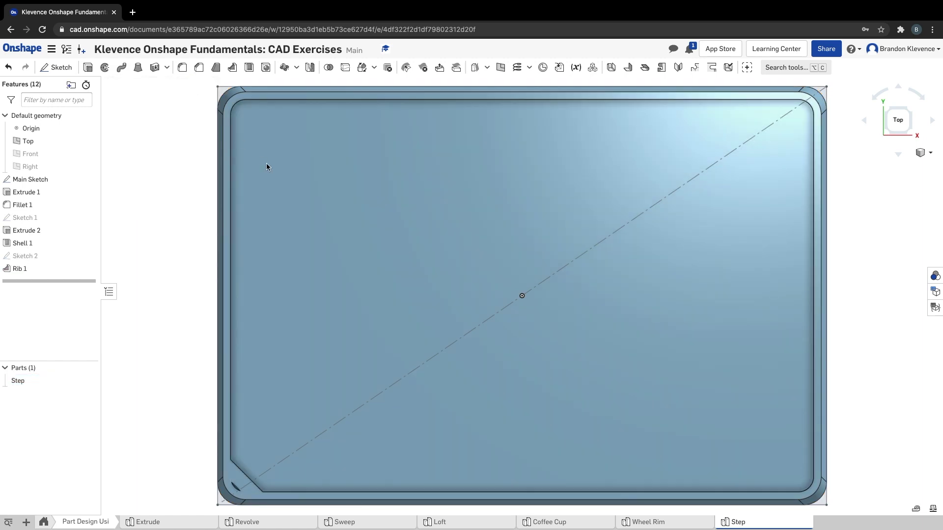
Start a linear feature pattern of Rib 1 with the Main Sketch's diagonal construction line as the direction, as the exercise's next slide specifies
key("ctrl+Right")
left_click(821, 195)
left_click(296, 68)
left_click(298, 85)
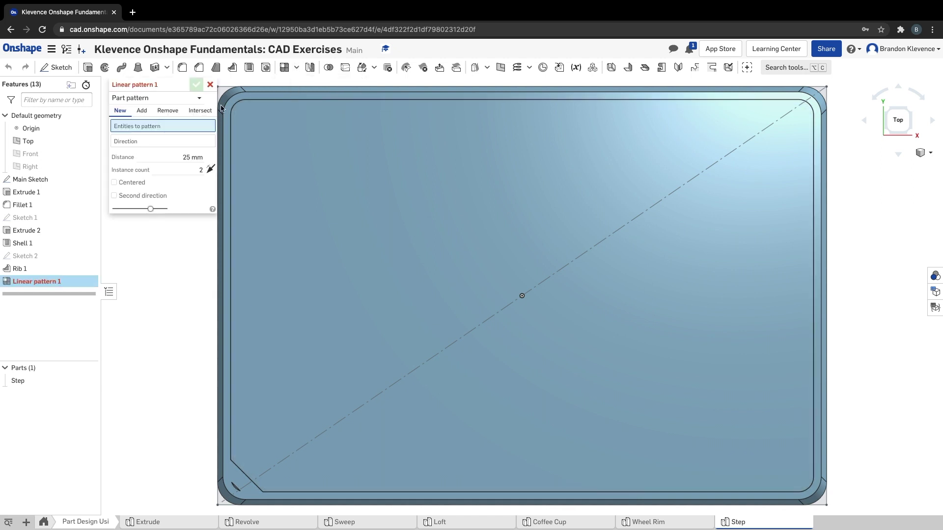
left_click(171, 103)
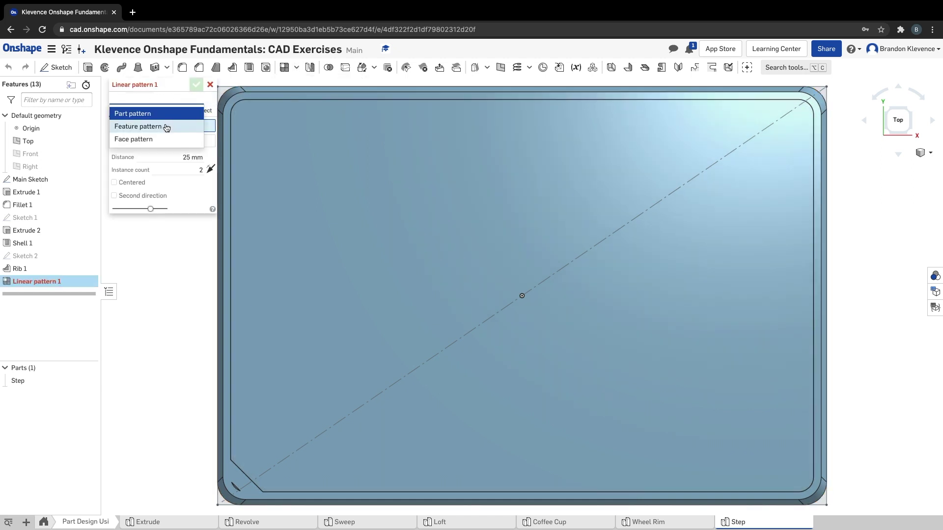
left_click(167, 126)
left_click(56, 269)
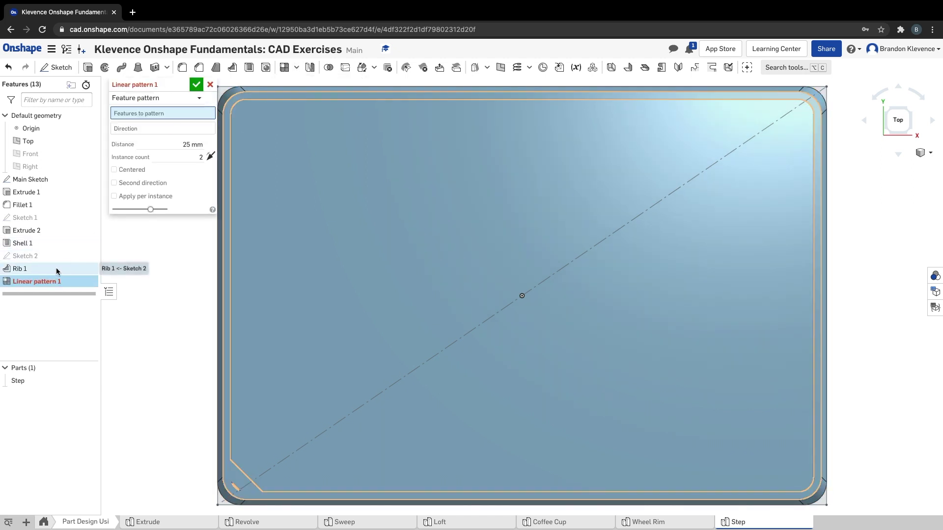
left_click(139, 137)
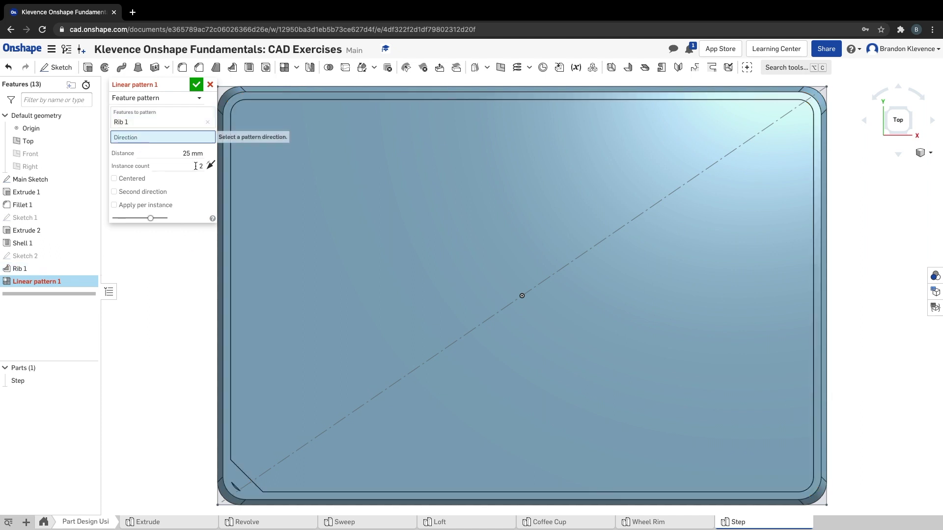
left_click(389, 386)
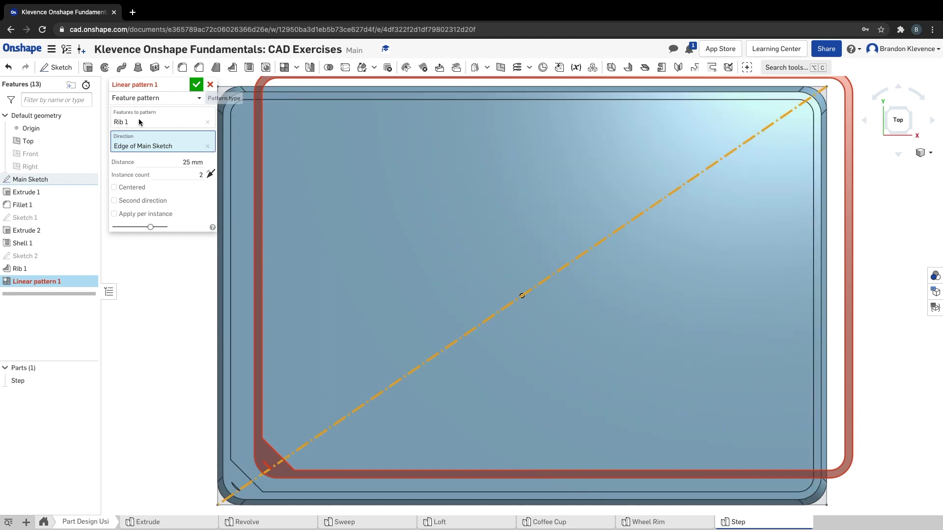
Set the pattern distance to 20 mm and instance count to 23, enable Apply per instance, check against the exercise and accept the pattern
left_click(190, 163)
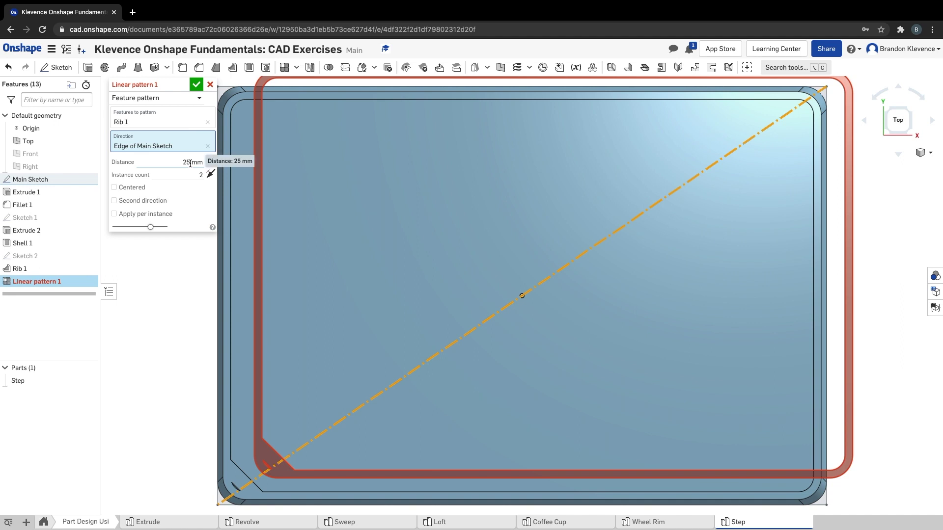
type("20")
left_click(199, 174)
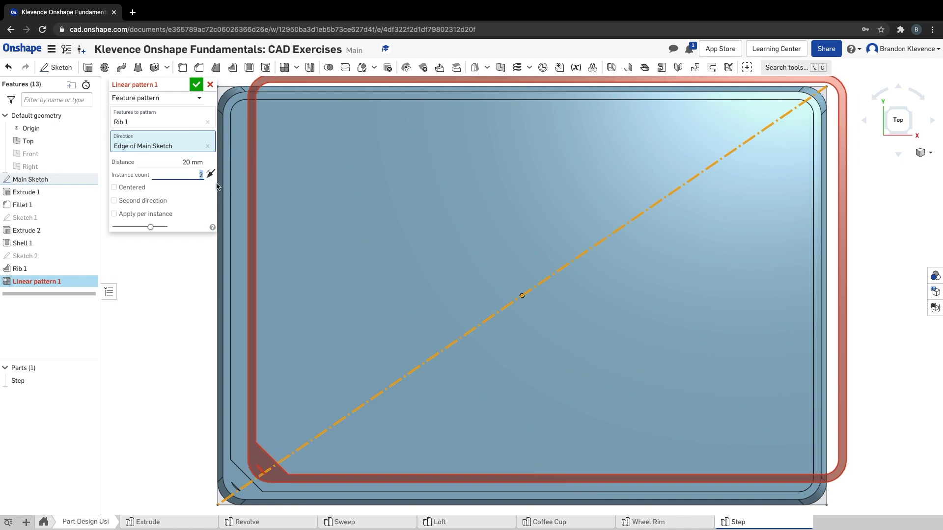
type("23")
left_click(133, 215)
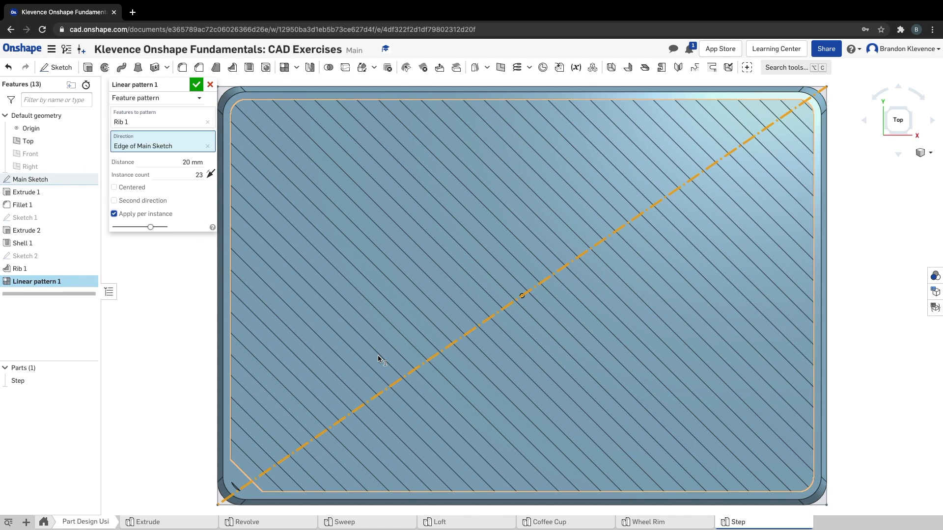
left_click(911, 165)
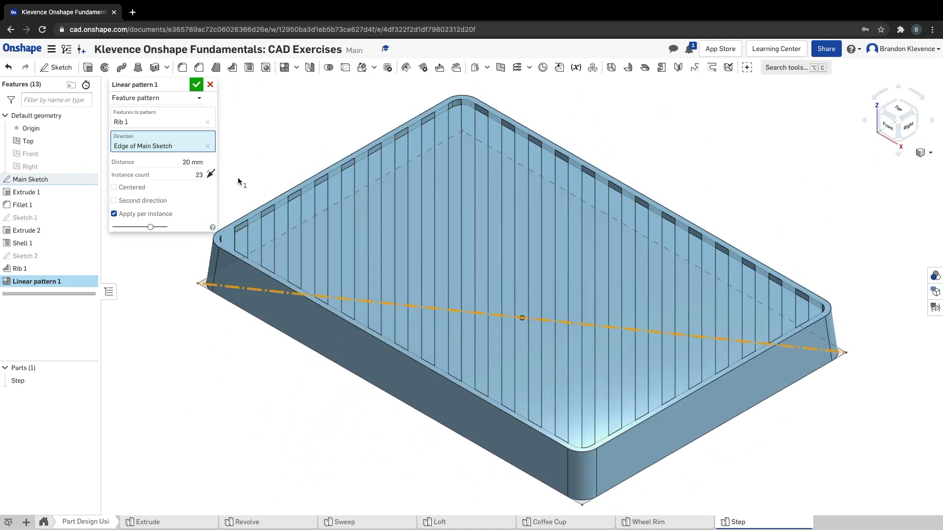
key("ctrl+Right")
left_click(194, 86)
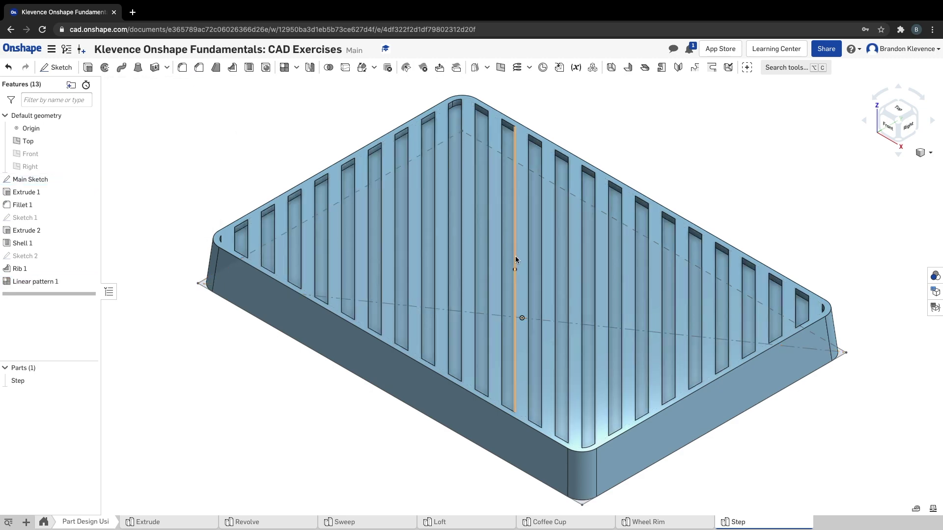
Hide the Main Sketch, inspect the patterned ribs and advance the Learning Center exercise to Step 14
left_click(89, 179)
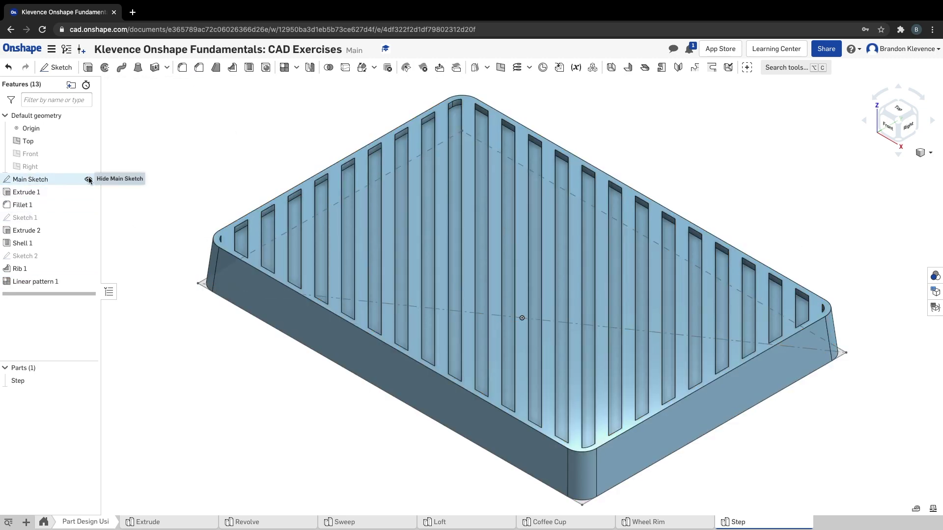
mouse_move(245, 385)
right_mouse_down()
mouse_move(294, 377)
mouse_move(257, 421)
mouse_move(235, 408)
right_mouse_up()
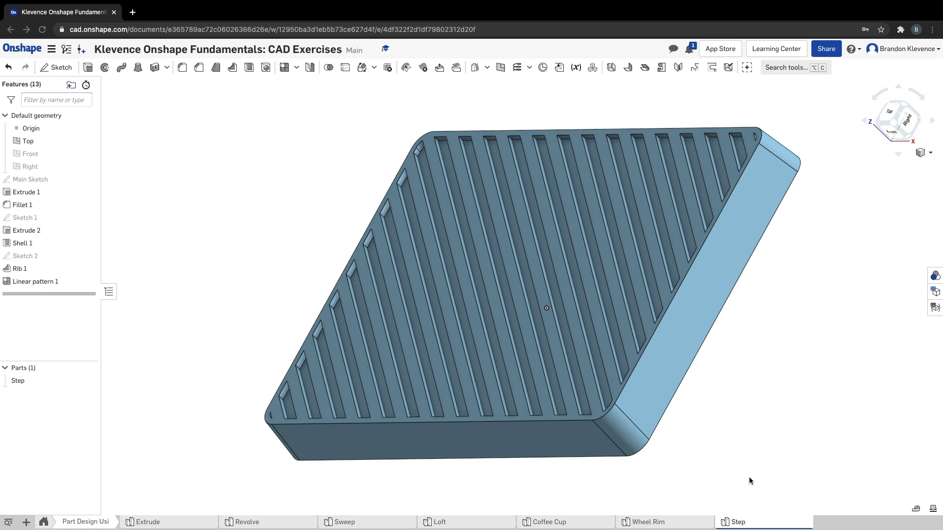
key("ctrl+Right")
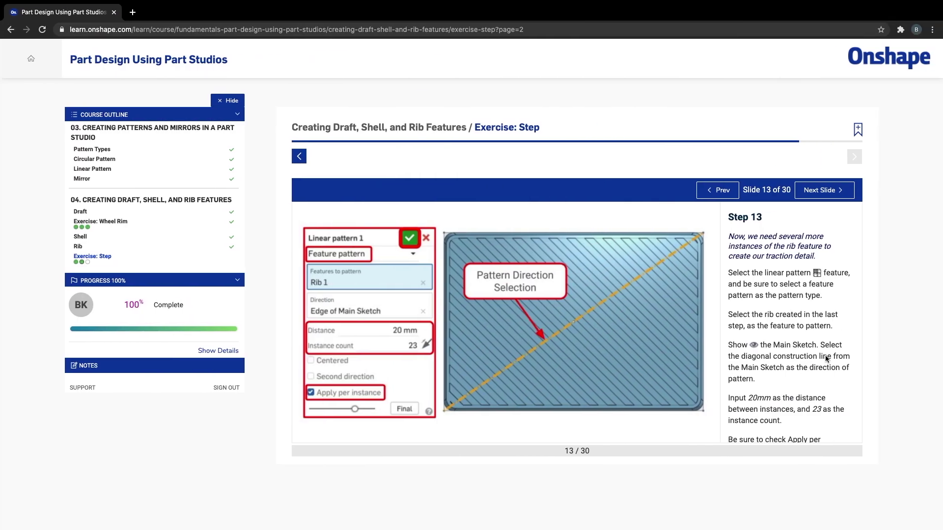
left_click(819, 190)
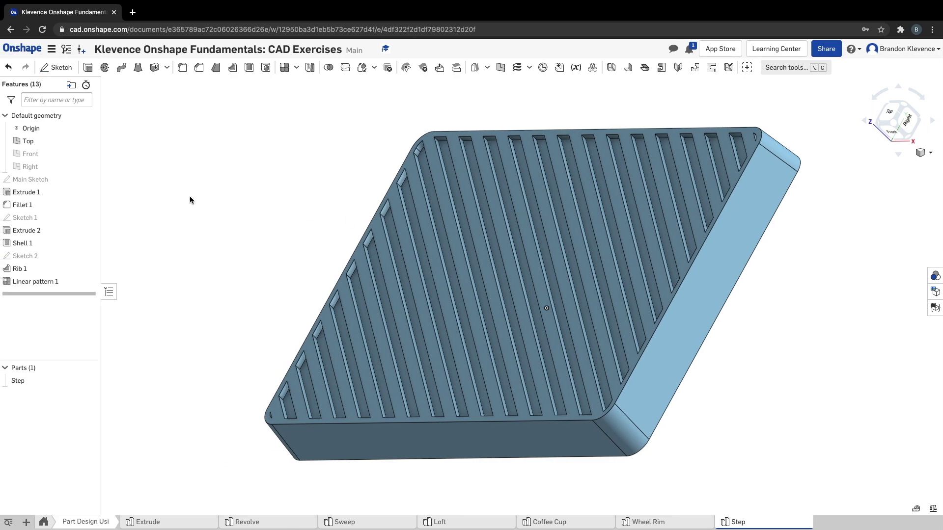
Show the Right plane and sketch a horizontal line about 92 mm long on it, within the part above its bottom edge
left_click(89, 167)
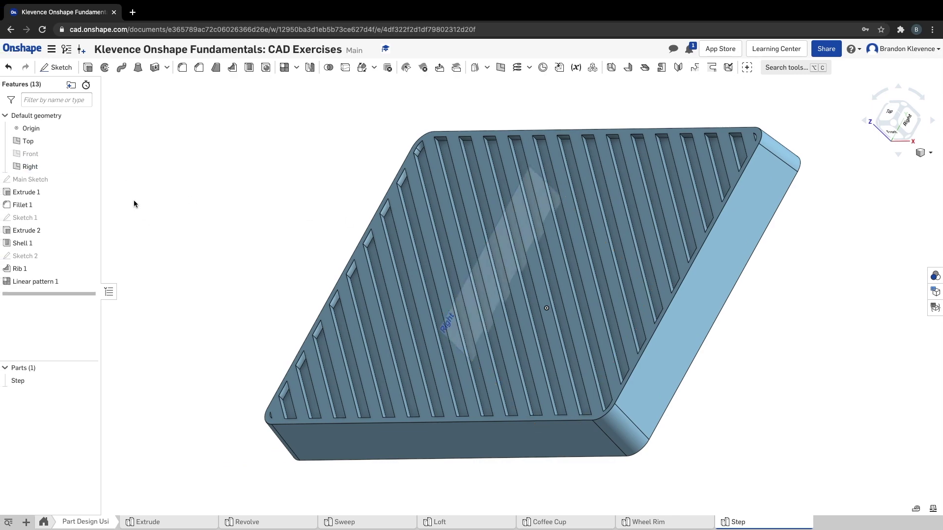
key("shift+4")
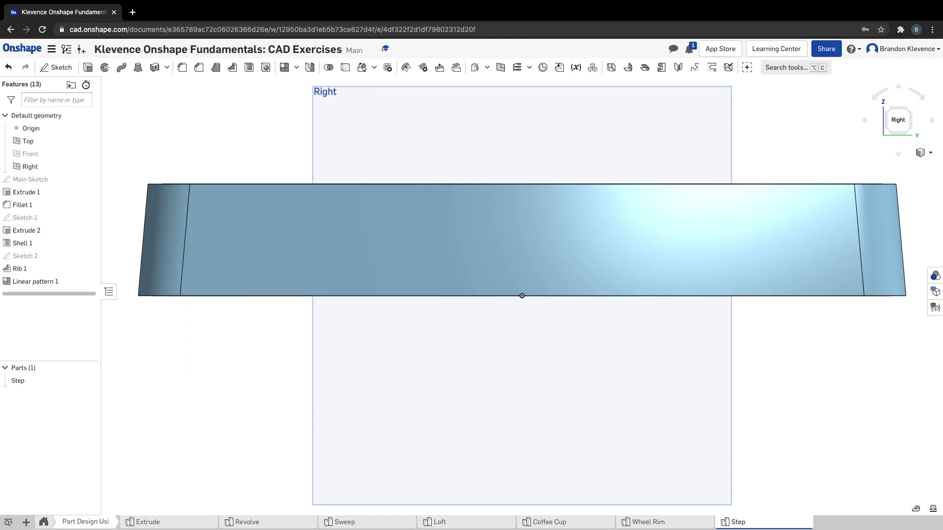
key("ctrl+Right")
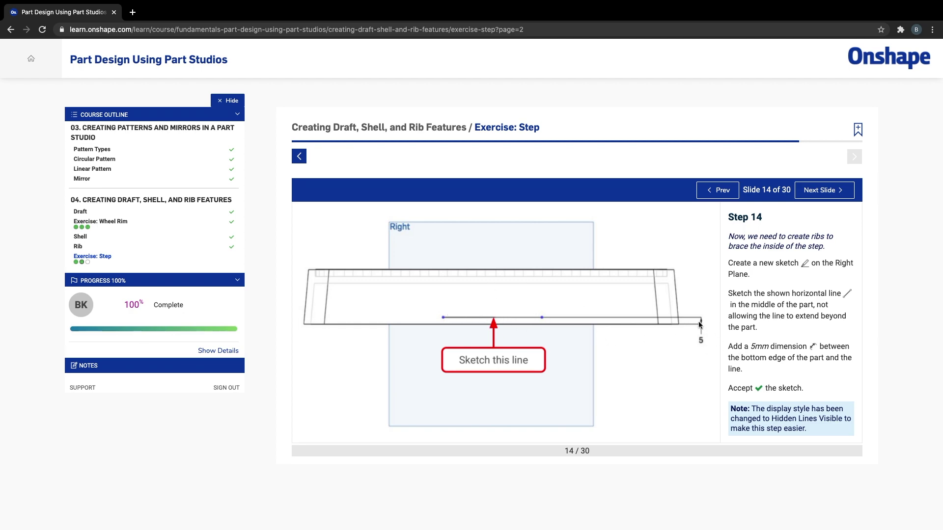
key("ctrl+Left")
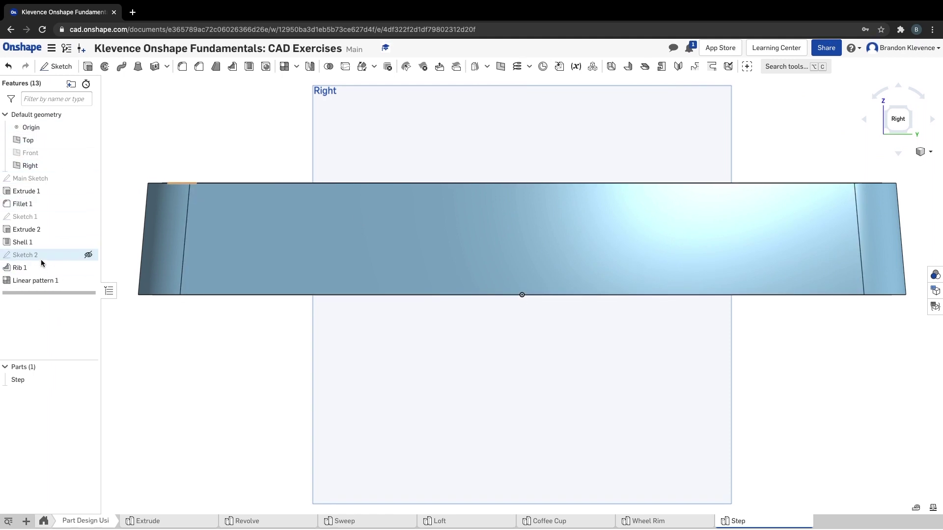
left_click(56, 67)
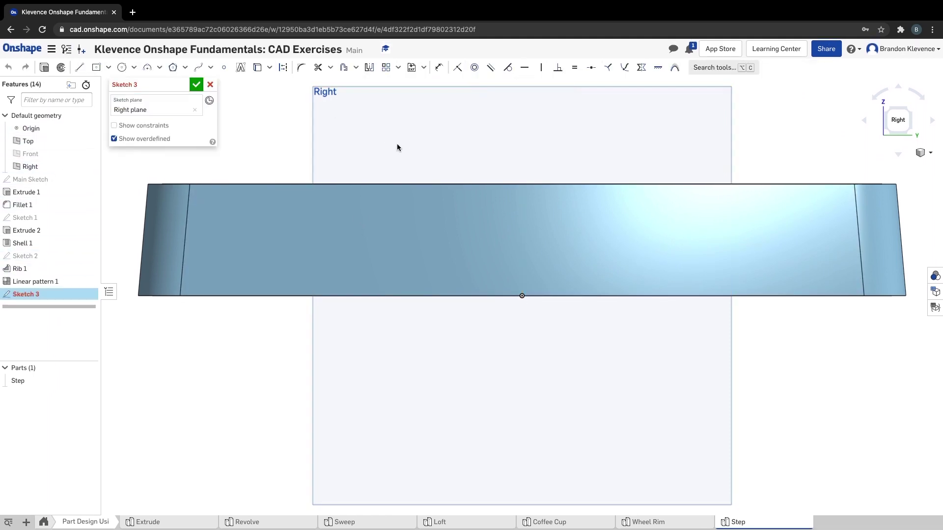
left_click(79, 67)
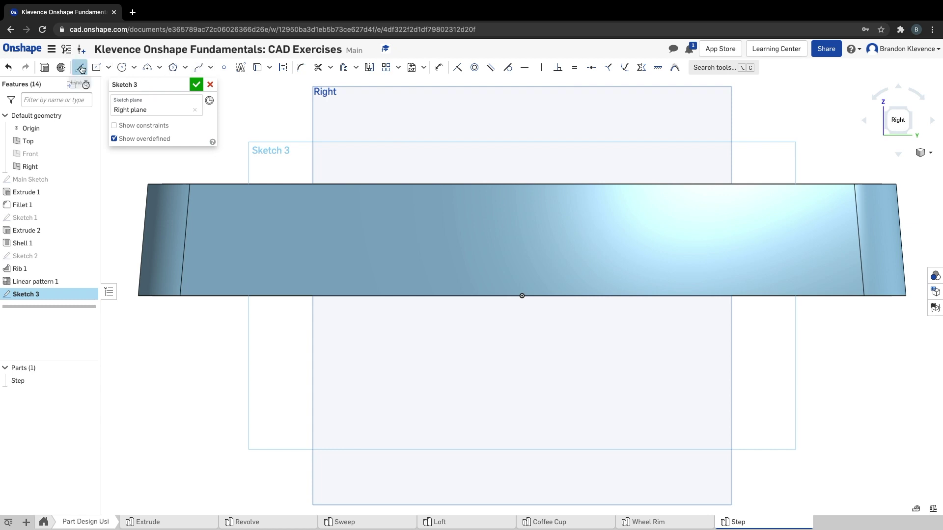
left_click(397, 259)
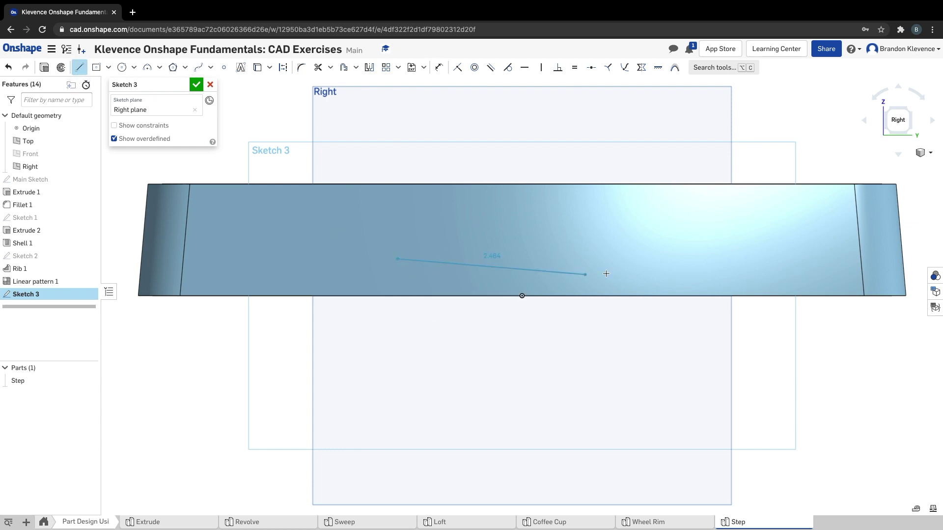
left_click(653, 258)
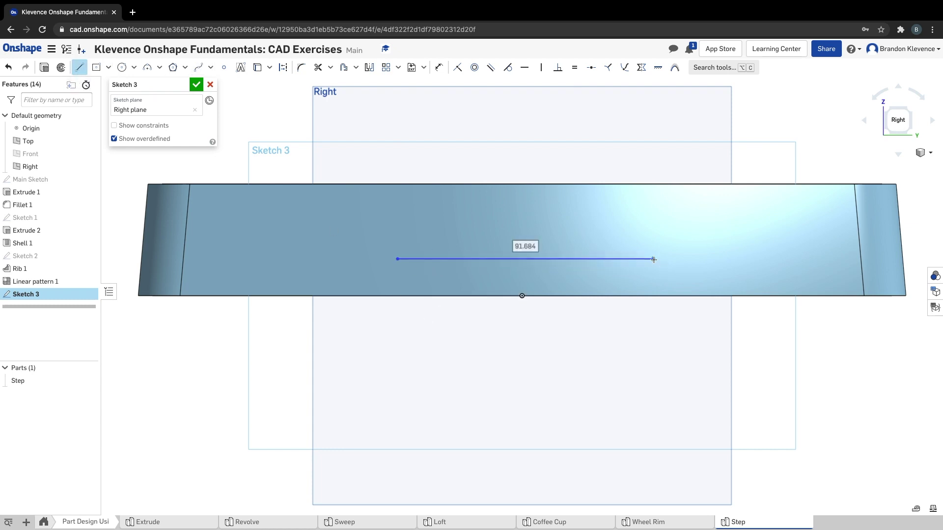
key("Escape")
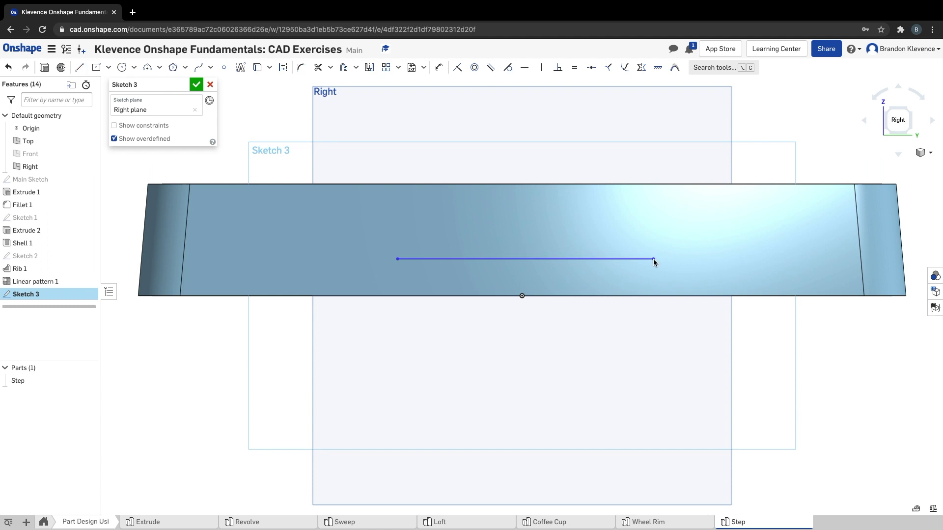
Dimension the horizontal line 5 mm from the part's bottom edge, accept the sketch, and reopen it briefly to check it
key("q")
left_click(597, 258)
left_click(594, 295)
left_click(698, 283)
type("5")
key("Return")
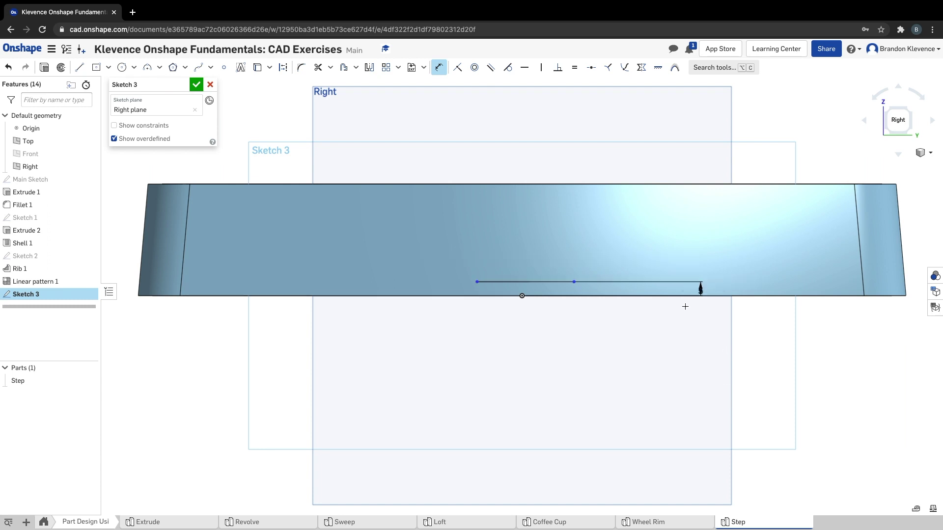
scroll(687, 293, "up", 5)
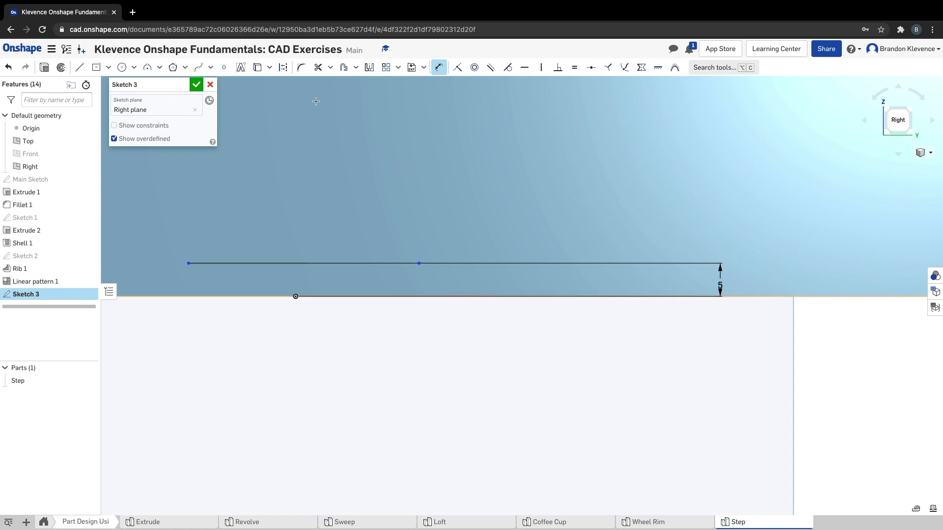
left_click(196, 85)
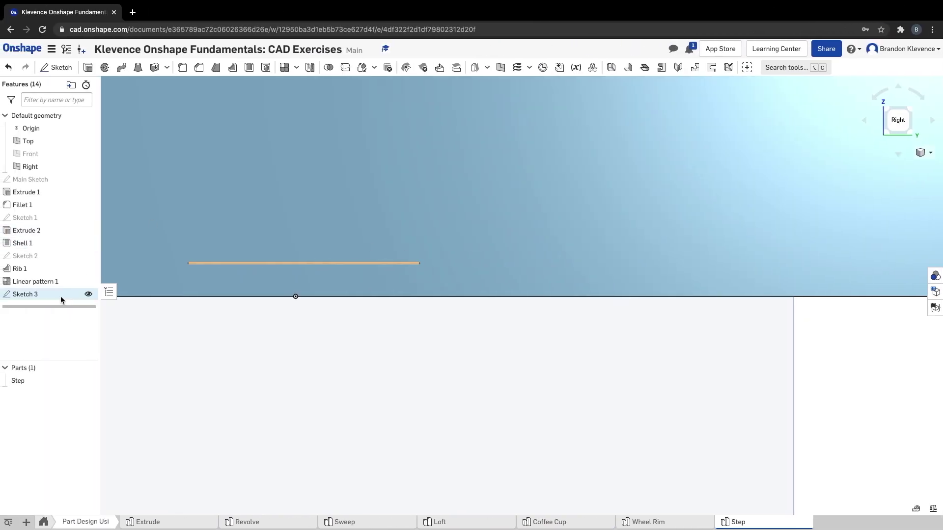
left_click(60, 297)
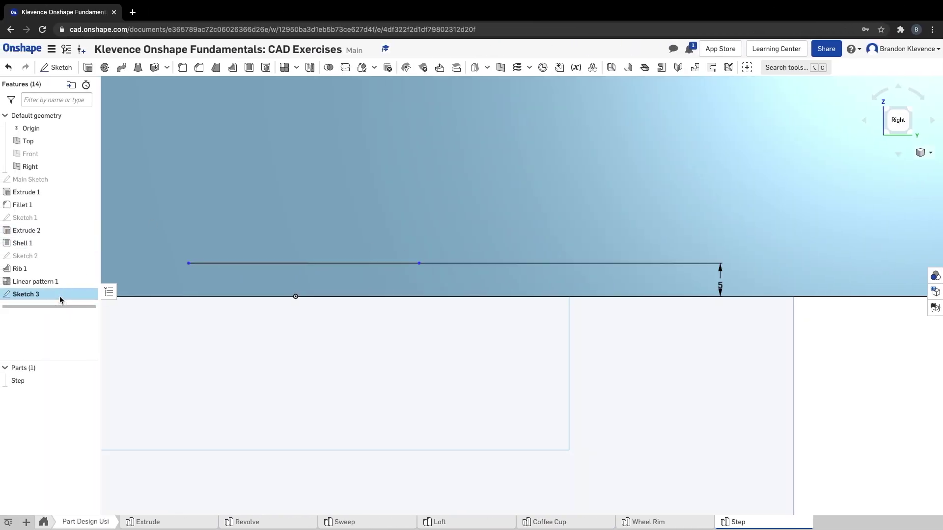
double_click(60, 298)
left_click(196, 85)
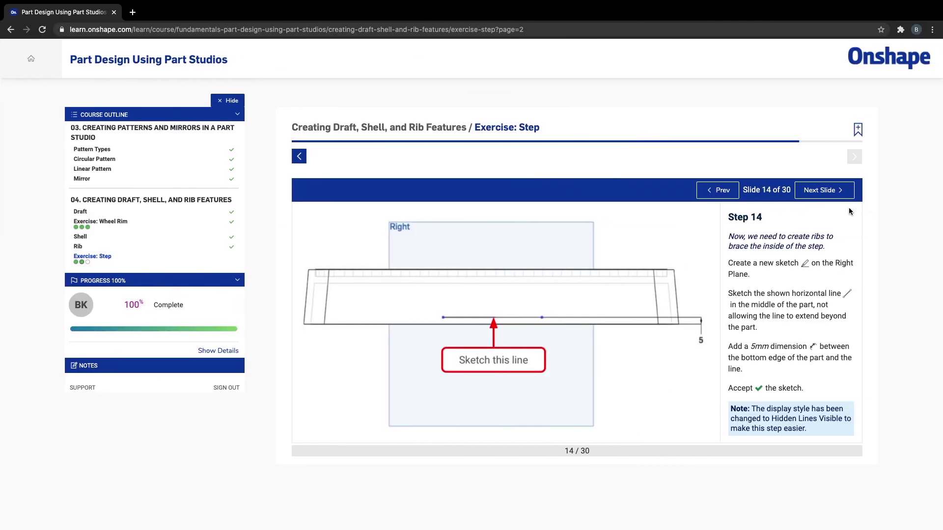
Advance the exercise to Step 15 and start a Rib feature using the horizontal line of Sketch 3 as its profile
left_click(843, 194)
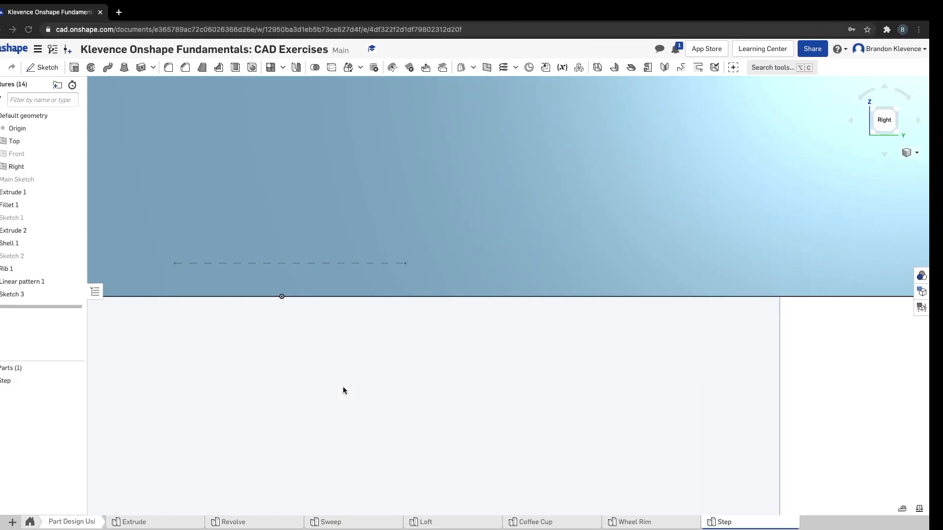
scroll(333, 385, "up", 5)
scroll(333, 380, "down", 5)
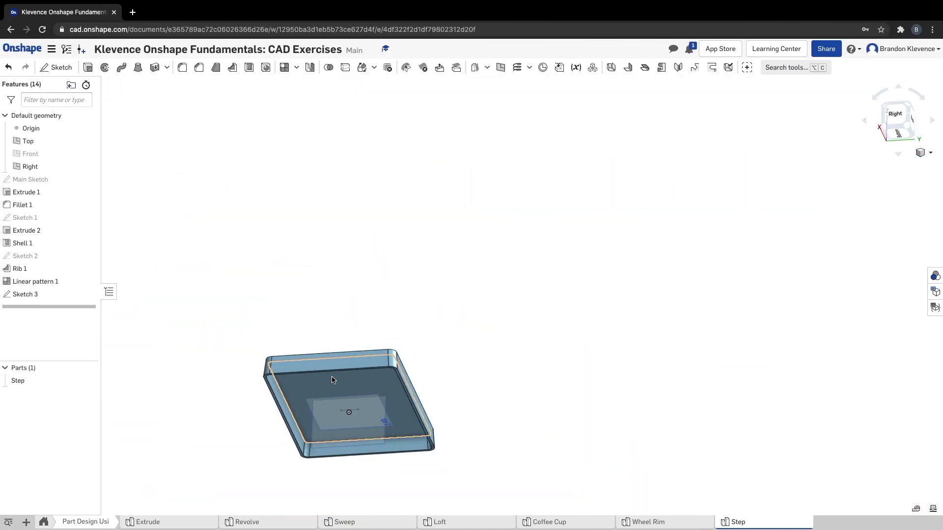
scroll(272, 451, "up", 5)
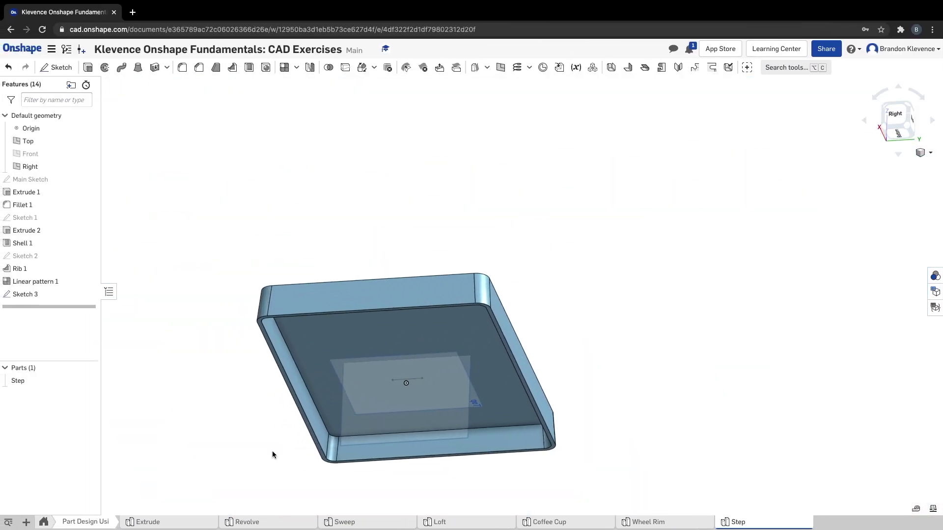
left_click(233, 67)
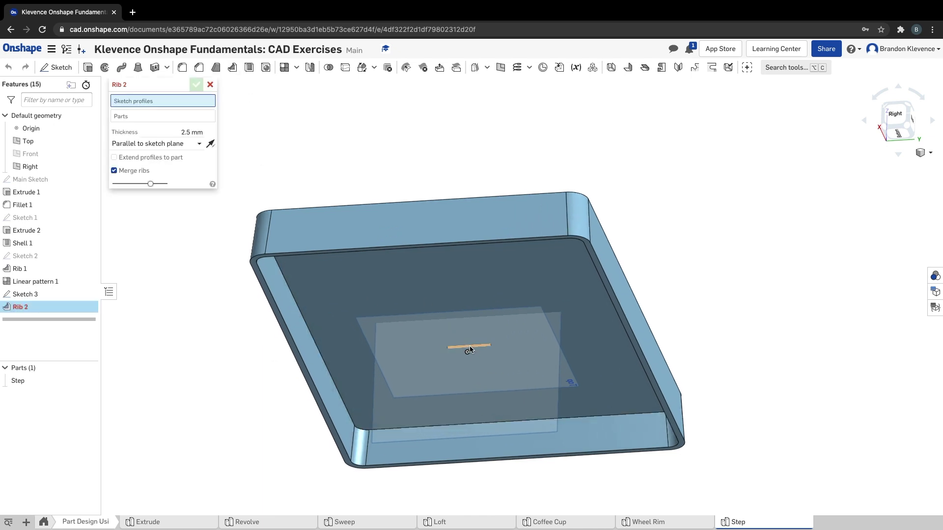
left_click(469, 348)
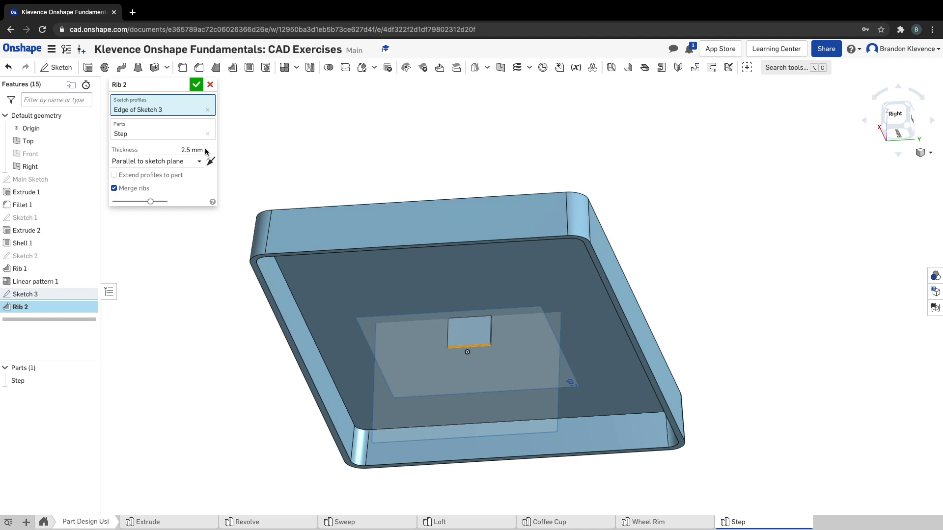
Set the rib's direction to Normal to sketch plane and its thickness to 5 mm, and enable Extend profiles to part
left_click(152, 161)
left_click(153, 190)
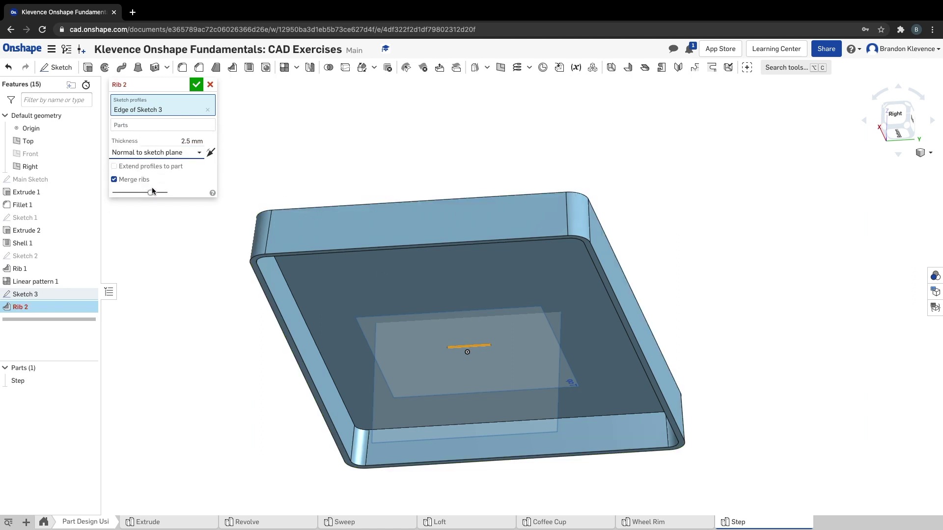
left_click(186, 142)
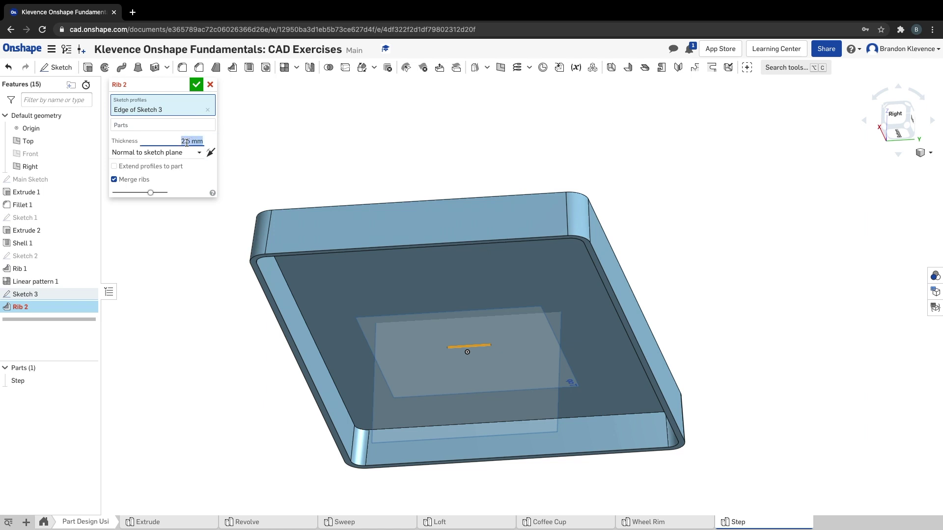
type("5")
key("Return")
left_click(114, 167)
Change the rib's extrusion direction to Parallel to sketch plane, check the settings against the exercise and accept the rib
mouse_move(174, 288)
right_mouse_down()
mouse_move(261, 248)
mouse_move(204, 273)
mouse_move(178, 124)
right_mouse_up()
left_click(157, 152)
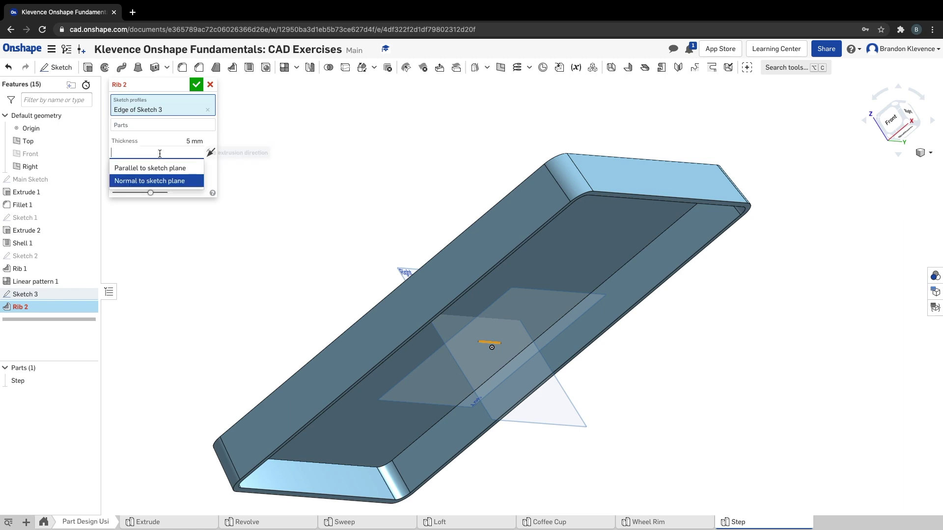
left_click(165, 168)
right_click_drag(362, 267, 289, 265)
key("ctrl+Right")
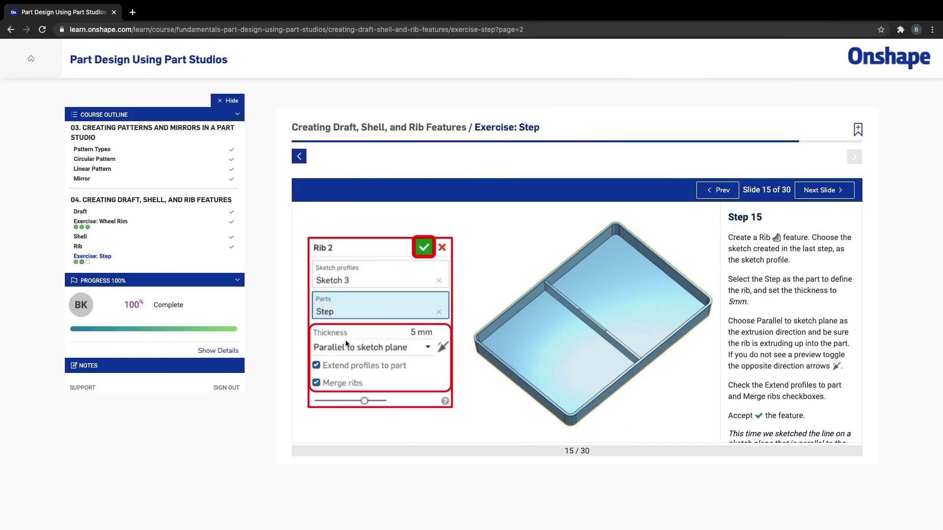
key("ctrl+Left")
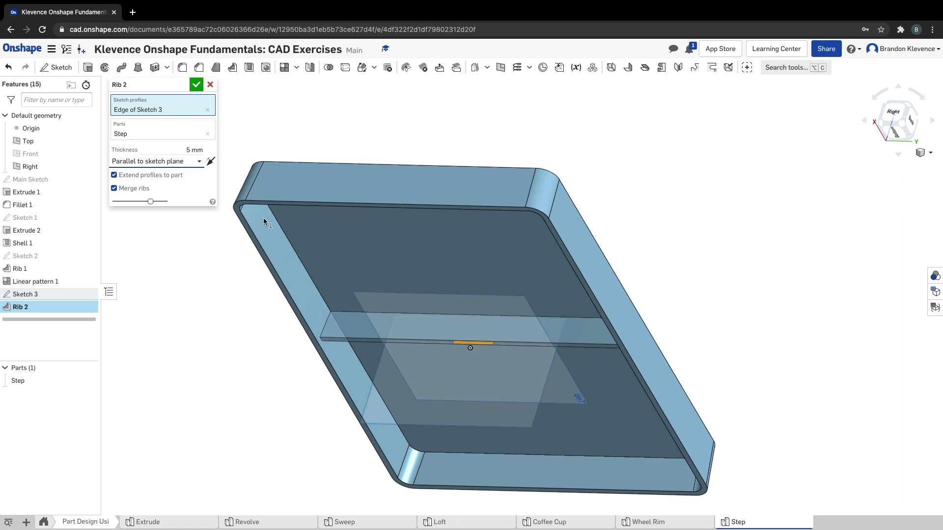
left_click(196, 84)
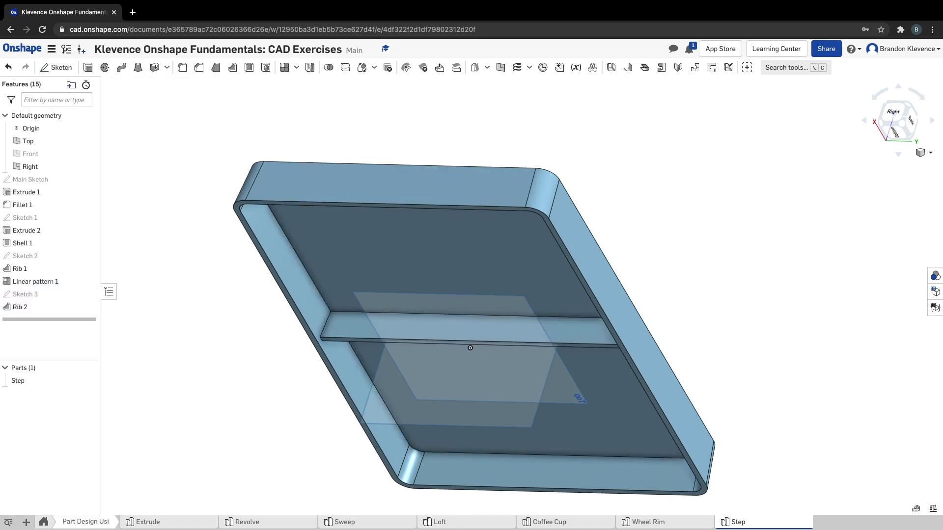
Advance the exercise to Step 16, hide the Top and Right planes, and orient the view to the part's open underside
key("ctrl+Right")
left_click(817, 191)
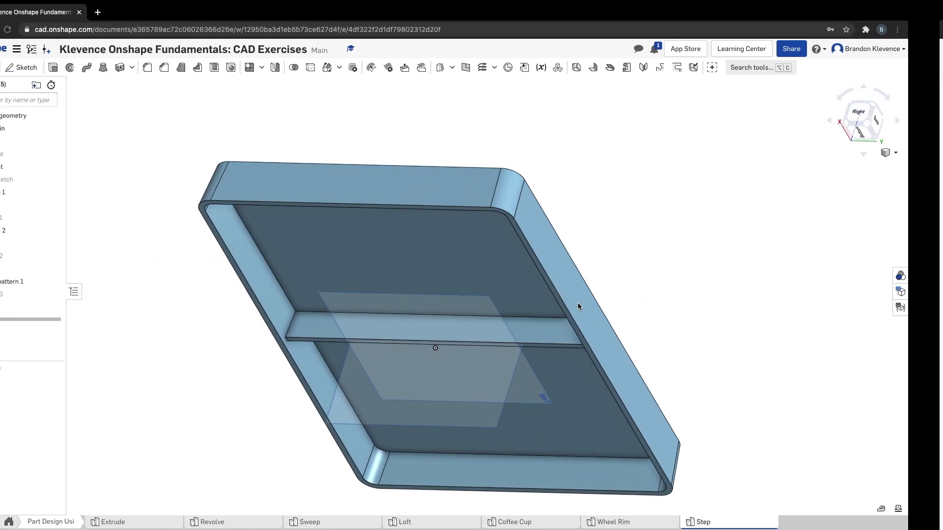
right_click_drag(578, 305, 476, 295)
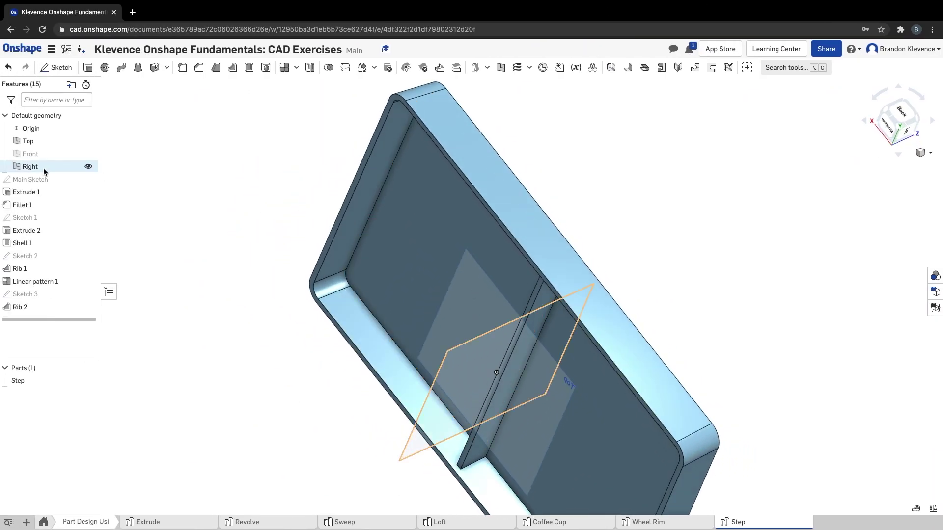
left_click(89, 141)
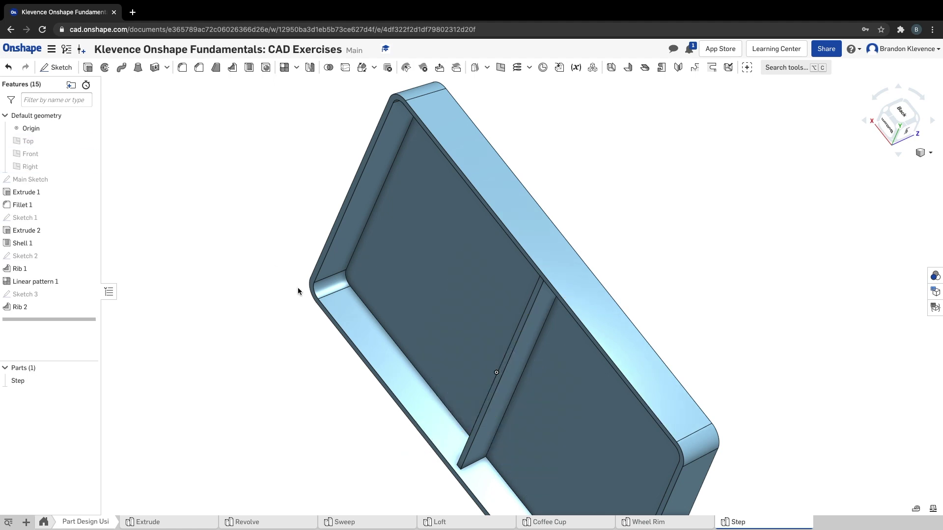
left_click(903, 128)
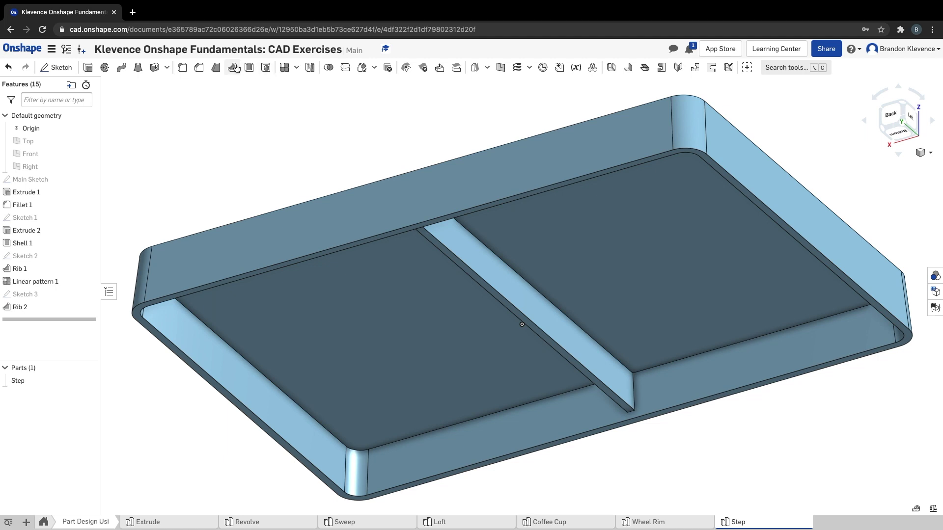
Start a Draft with the bracing rib's narrow free face as the neutral plane and its two side faces as entities to draft
left_click(216, 69)
left_click(470, 278)
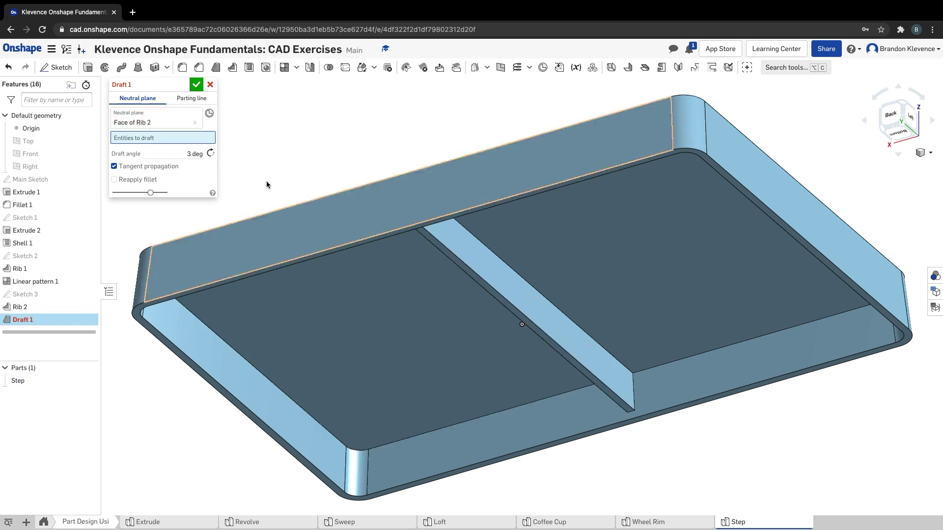
left_click(485, 267)
right_click_drag(485, 267, 530, 267)
left_click(461, 279)
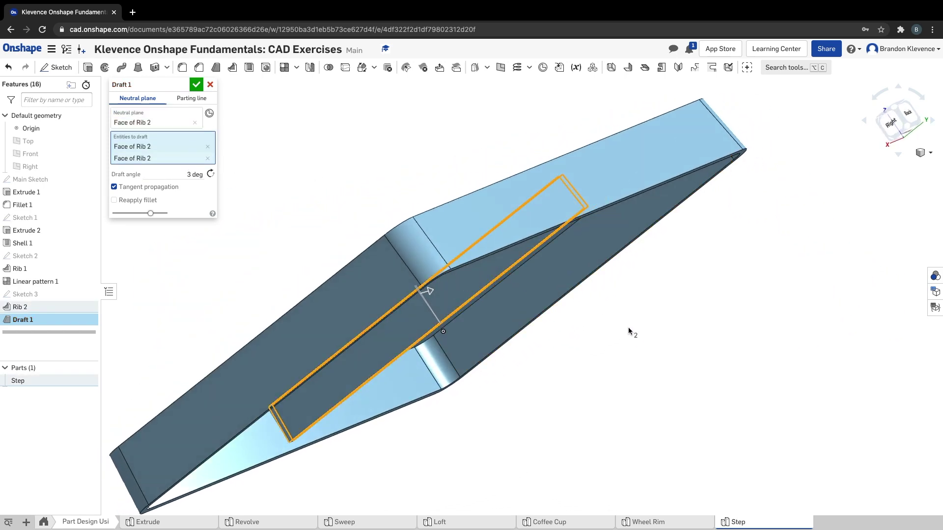
right_click_drag(695, 312, 645, 314)
Check the draft angle in the exercise, set it to 5 deg and accept the draft
key("ctrl+Right")
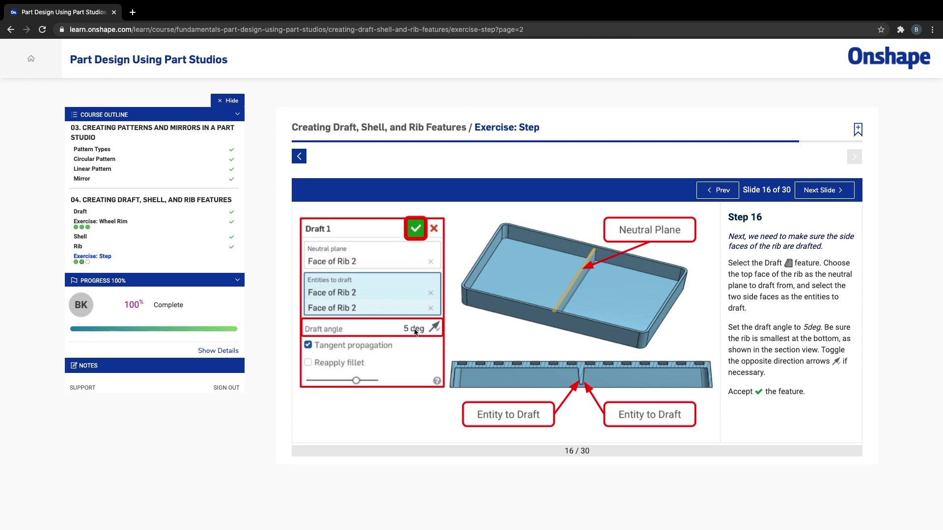
key("ctrl+Left")
left_click(190, 175)
type("3")
key("BackSpace")
type("5")
key("Return")
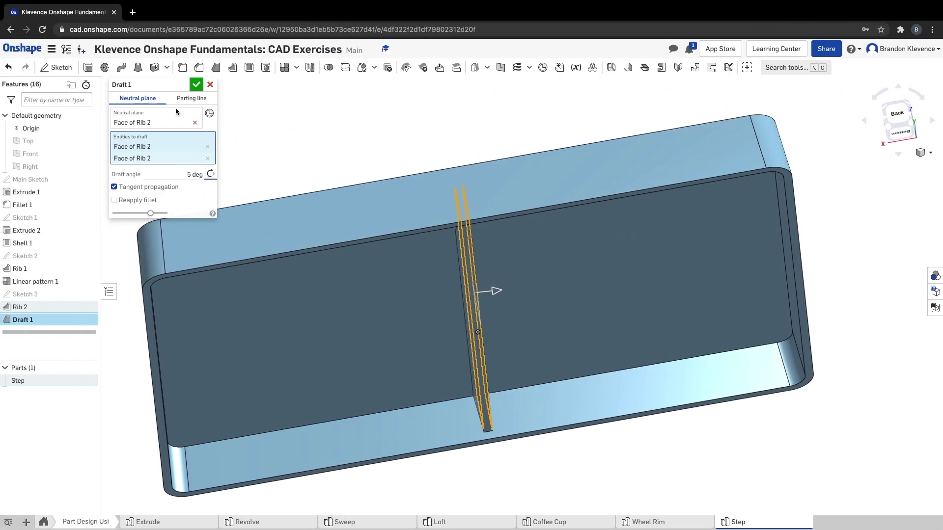
left_click(198, 87)
Compare the rib's taper with the exercise, reopen Draft 1, try the opposite direction, restore the original direction and accept it
mouse_move(449, 260)
right_mouse_down()
mouse_move(473, 267)
mouse_move(449, 276)
right_mouse_up()
key("ctrl+Right")
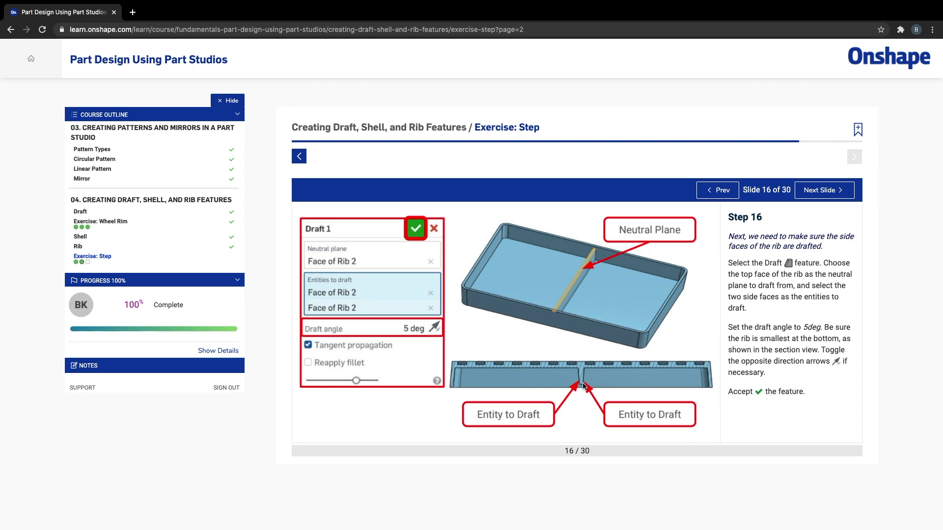
key("ctrl+Left")
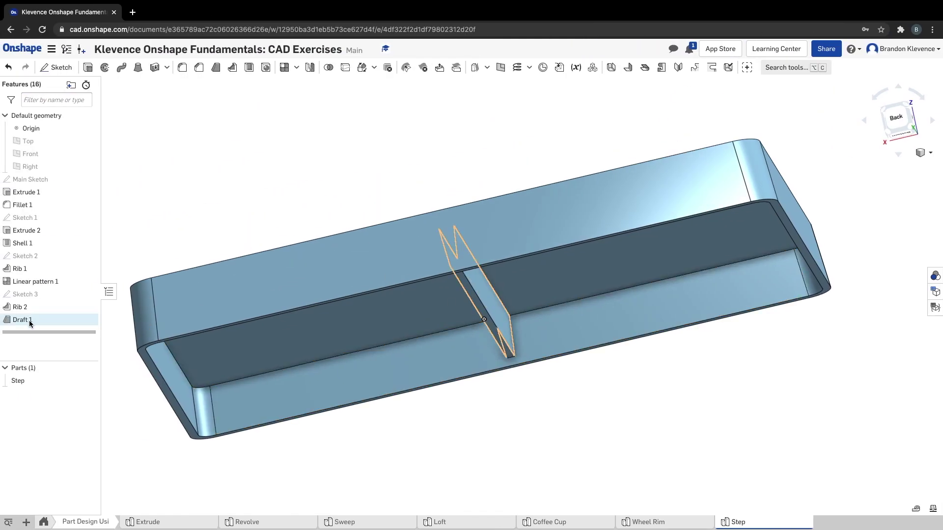
double_click(29, 320)
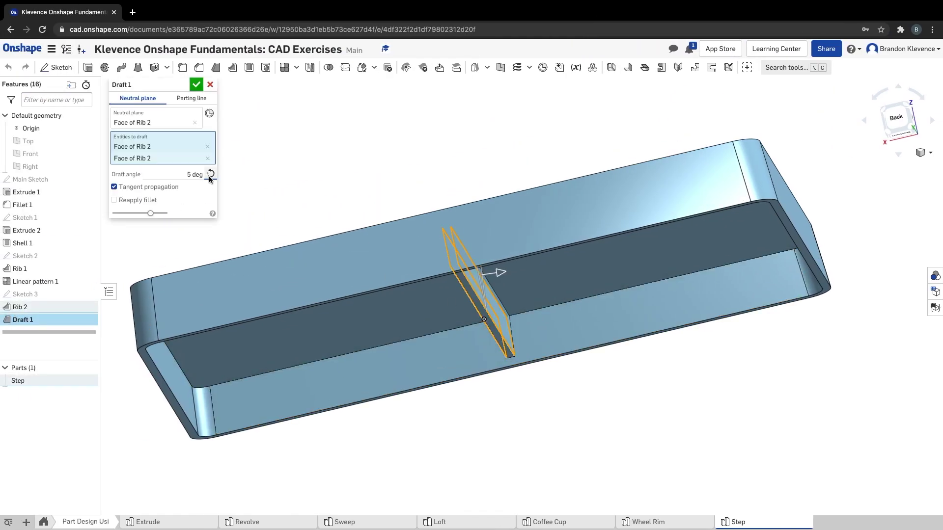
left_click(210, 175)
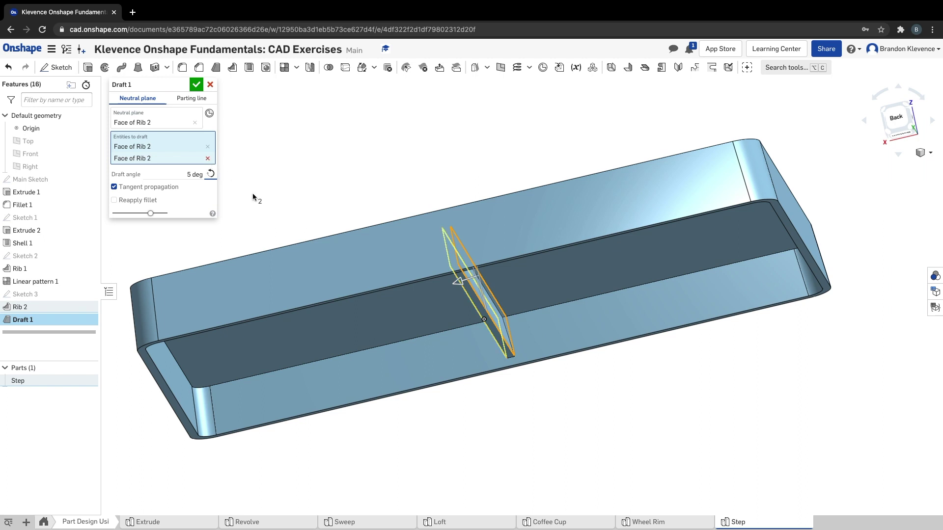
left_click(210, 174)
right_click_drag(317, 185, 324, 202)
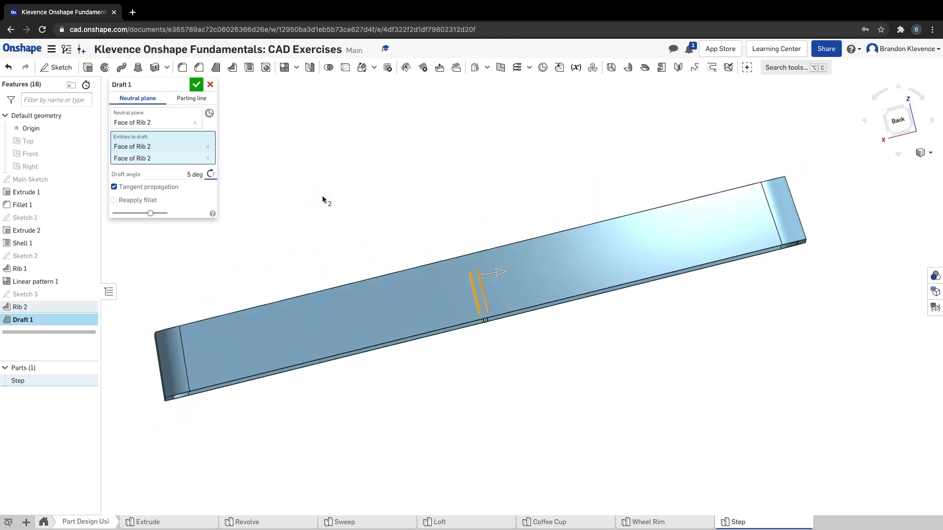
left_click(892, 126)
scroll(526, 283, "up", 5)
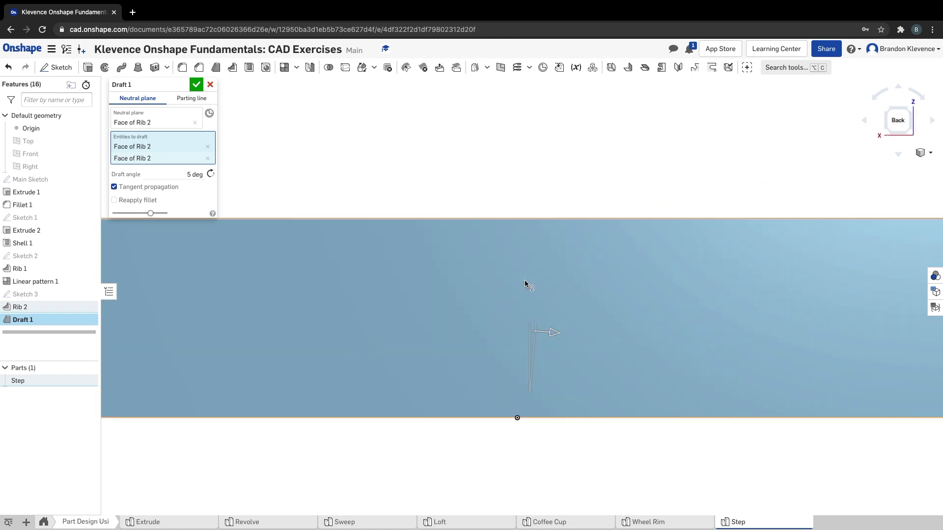
left_click(196, 84)
right_click_drag(450, 430, 429, 395)
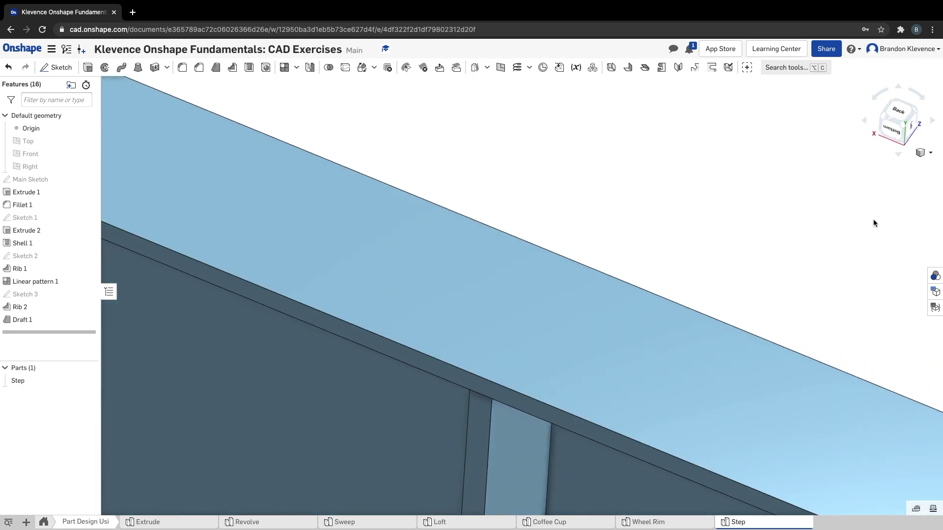
Advance the exercise to the next slide and start a Linear pattern of type Feature pattern
left_click(904, 125)
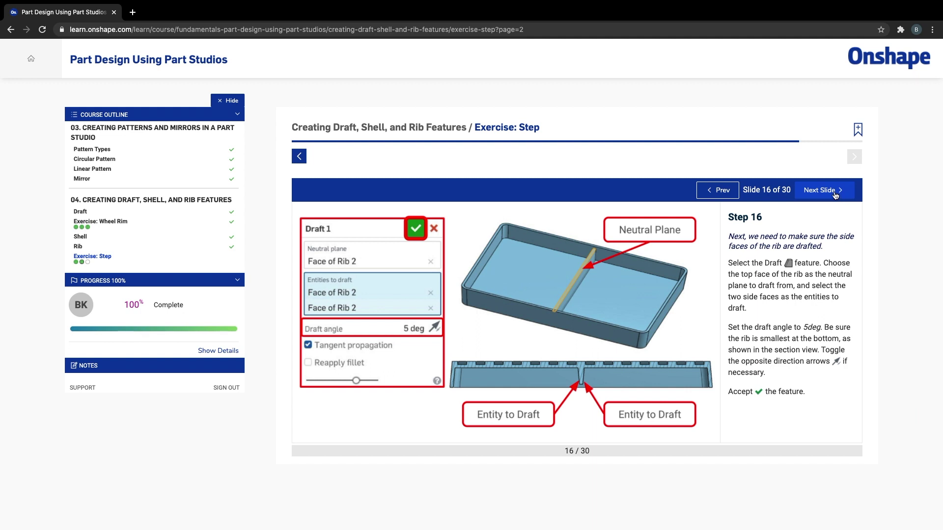
left_click(834, 195)
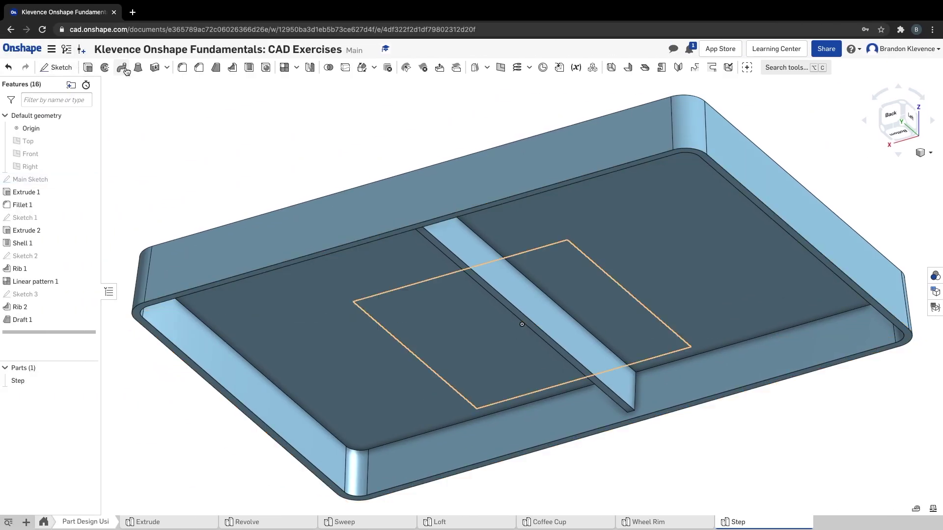
left_click(297, 70)
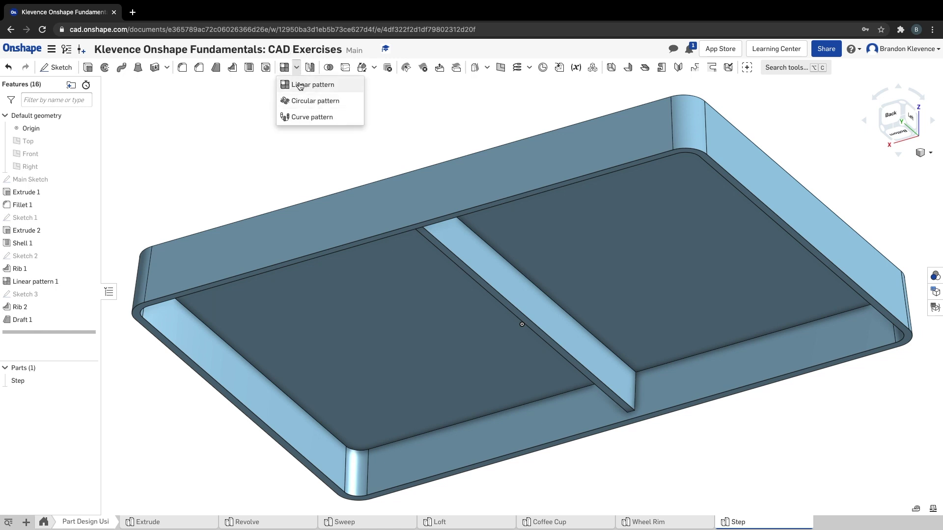
left_click(299, 85)
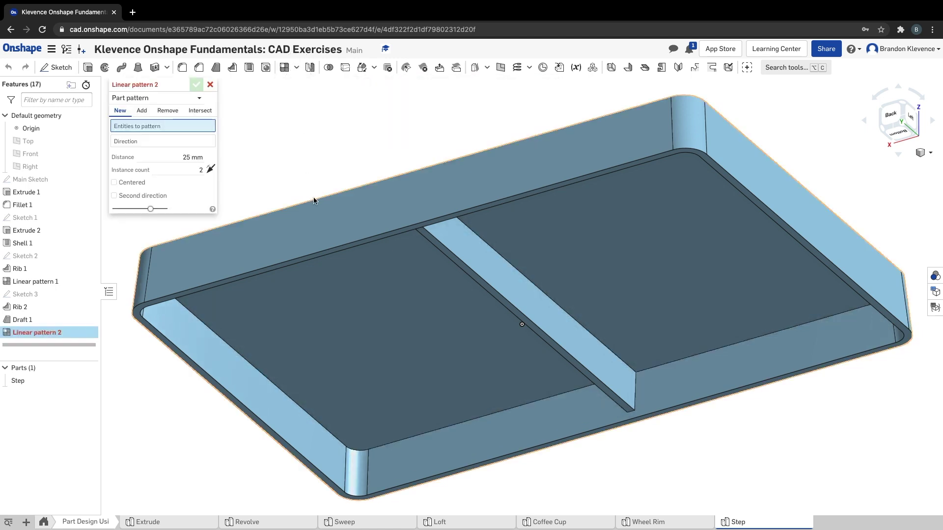
left_click(147, 98)
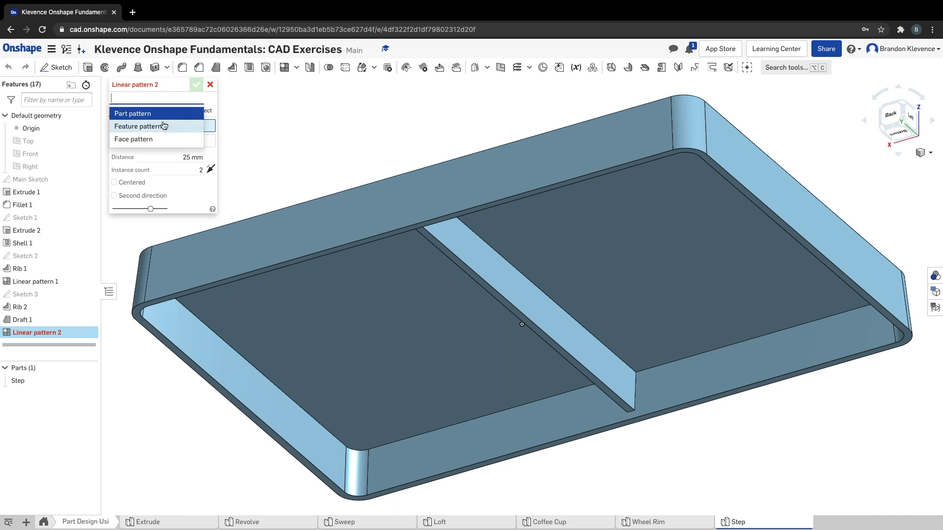
left_click(164, 126)
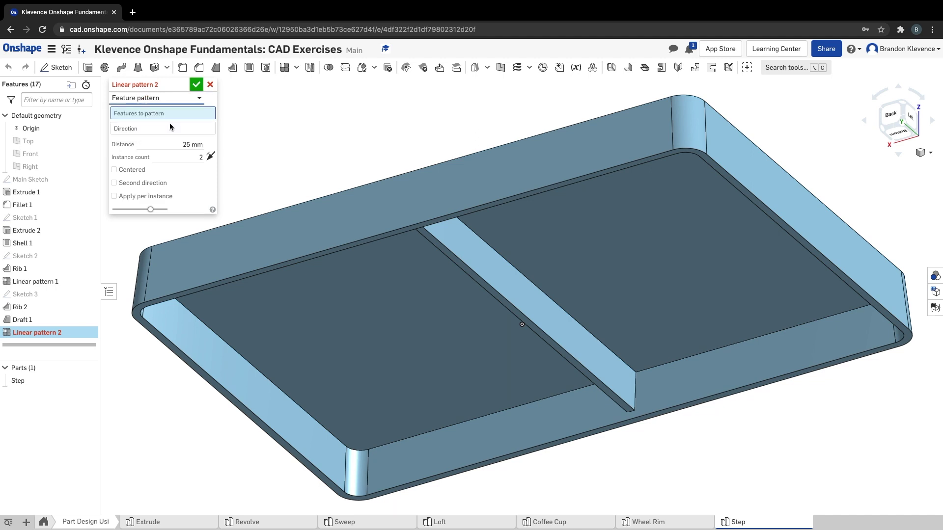
Choose Rib 2 and Draft 1 as the features to pattern, with the part's long inner rim edge as the direction
left_click(35, 308)
left_click(35, 320)
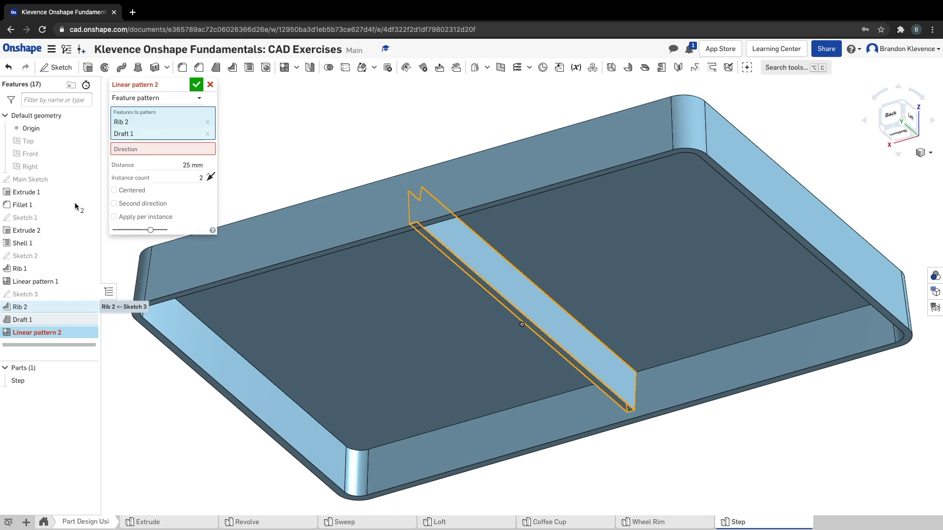
left_click(123, 151)
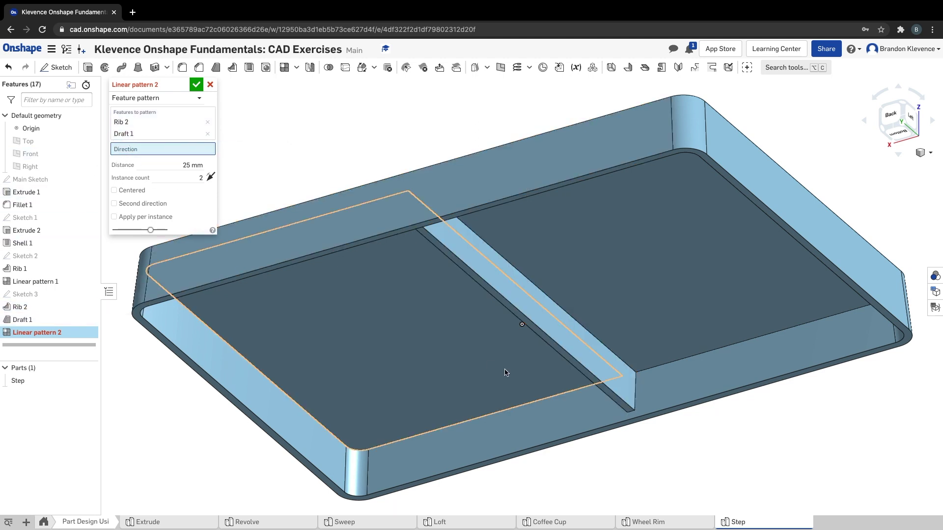
left_click(667, 408)
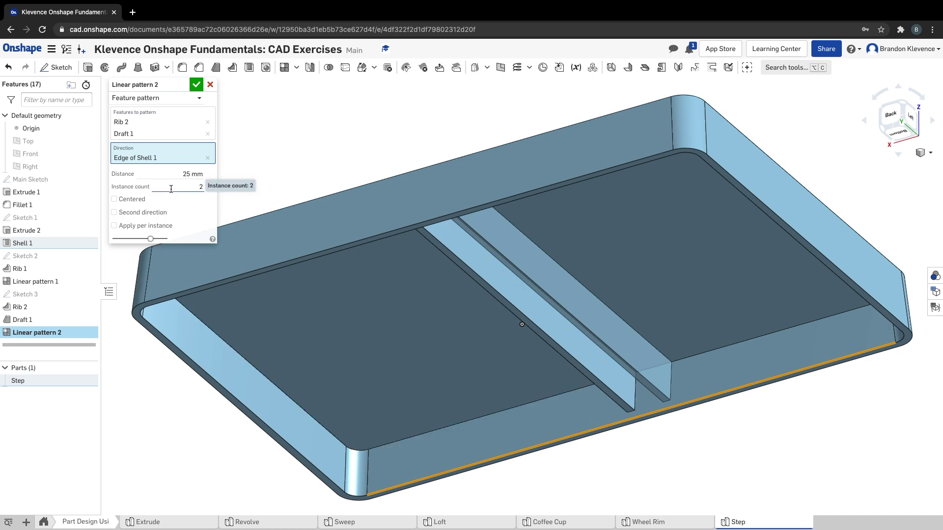
Center the linear pattern of Rib 2 and Draft 1, set its distance to 100 mm, check it against the exercise and accept it
left_click(114, 199)
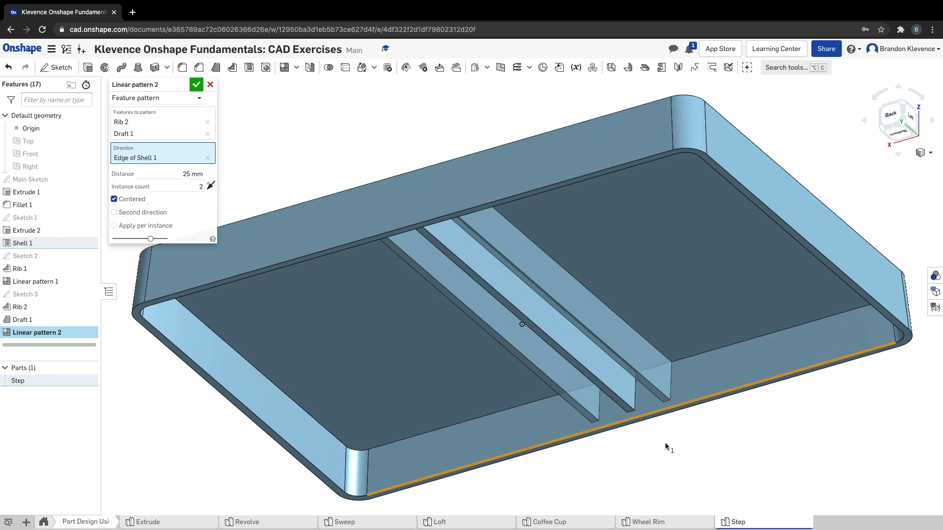
left_click(178, 173)
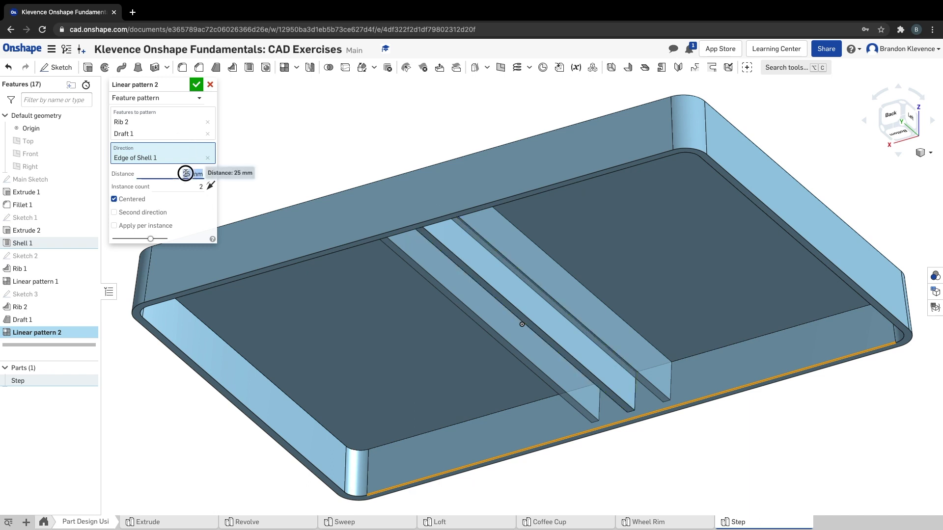
type("1")
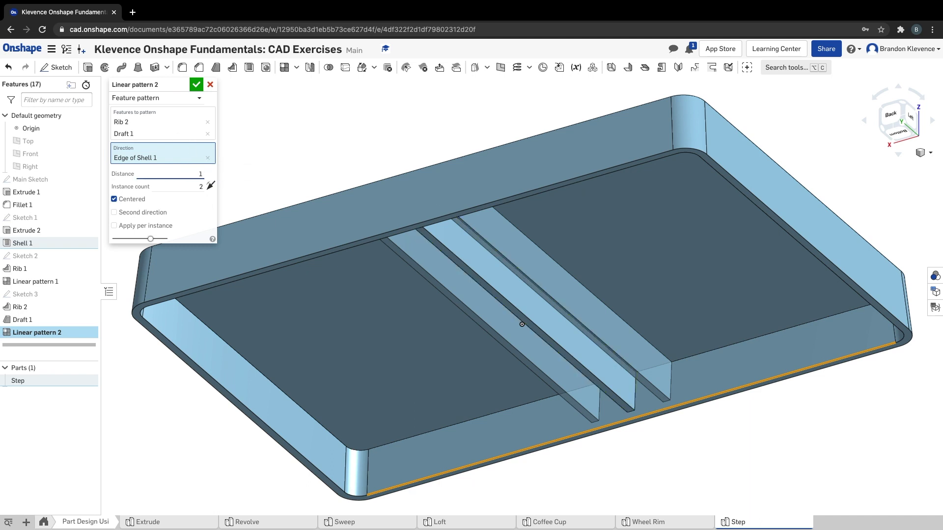
type("00")
key("ctrl+Right")
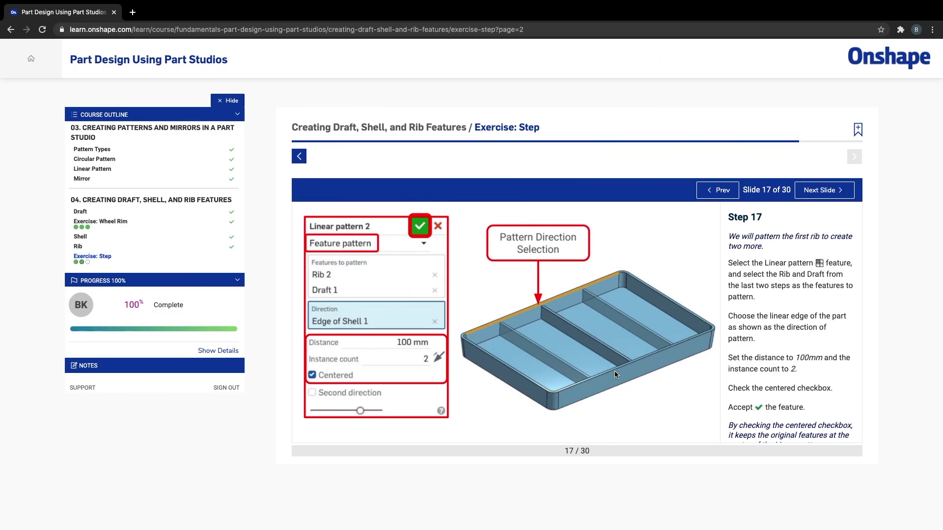
key("ctrl+Left")
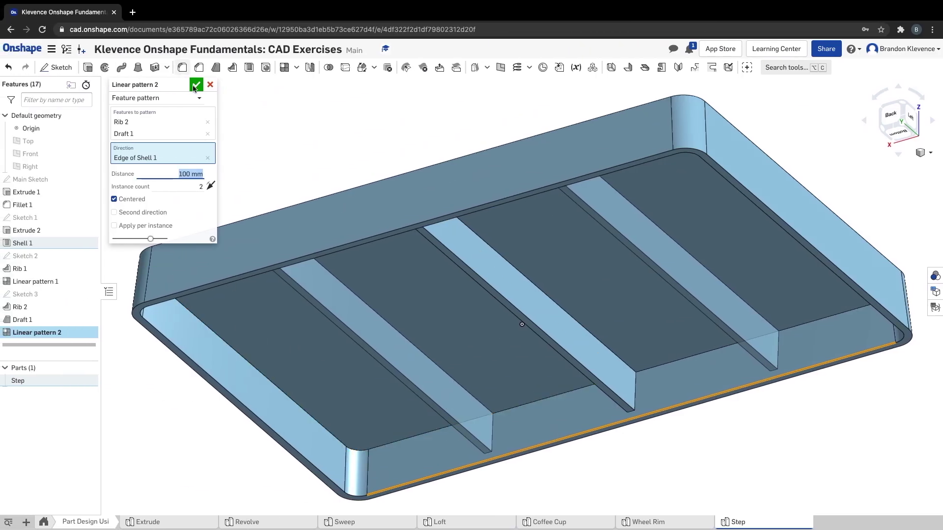
left_click(195, 87)
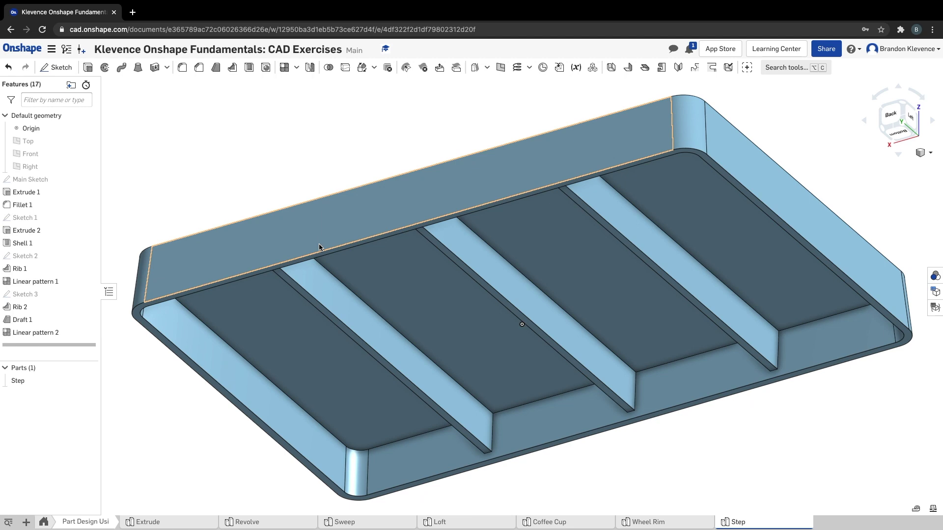
Advance the exercise one slide and start a sketch on the narrow face of the middle rib, viewed from the bottom
key("ctrl+Right")
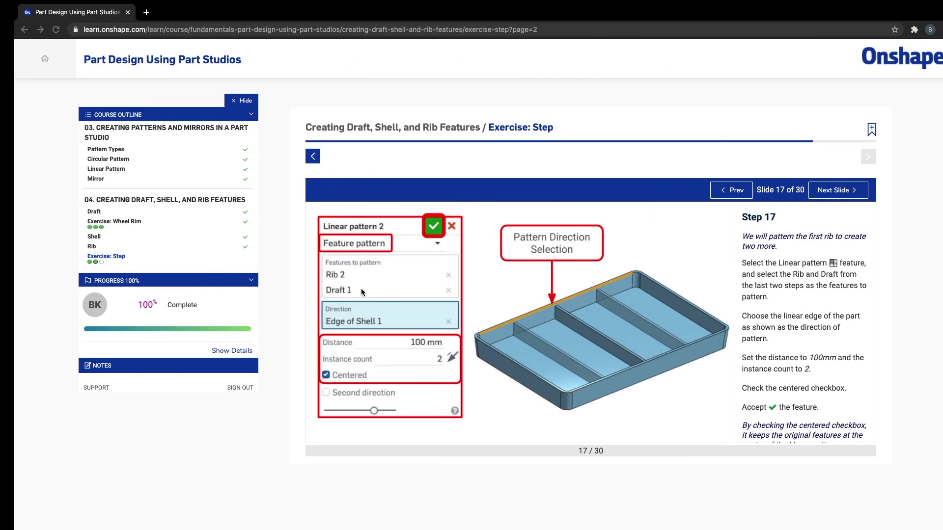
left_click(822, 191)
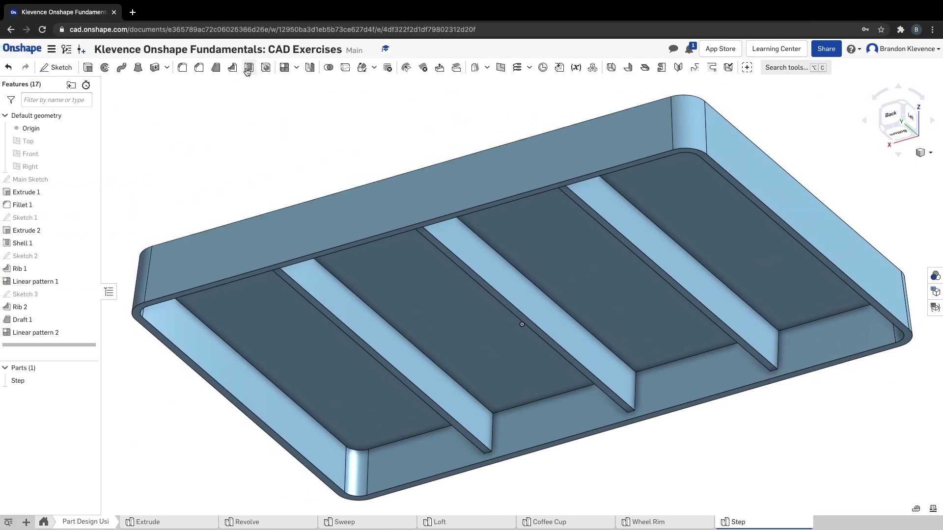
key("shift+s")
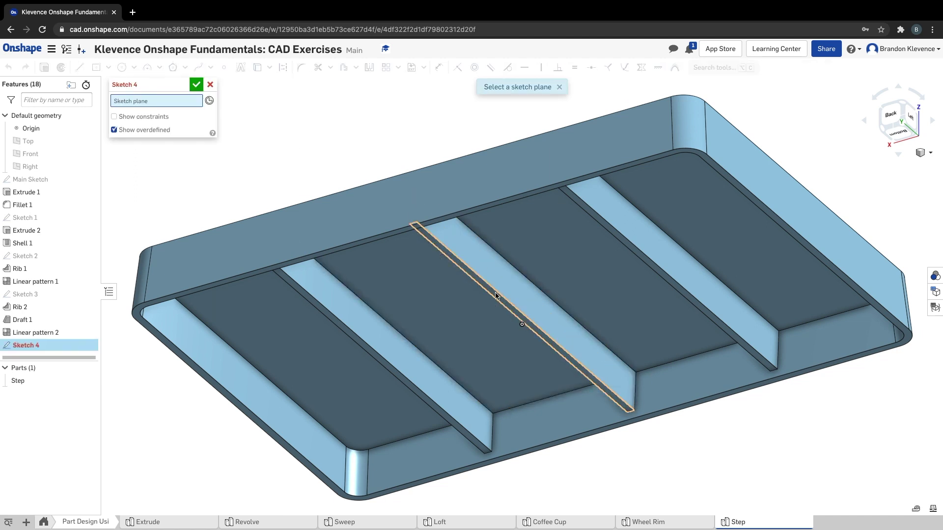
left_click(496, 296)
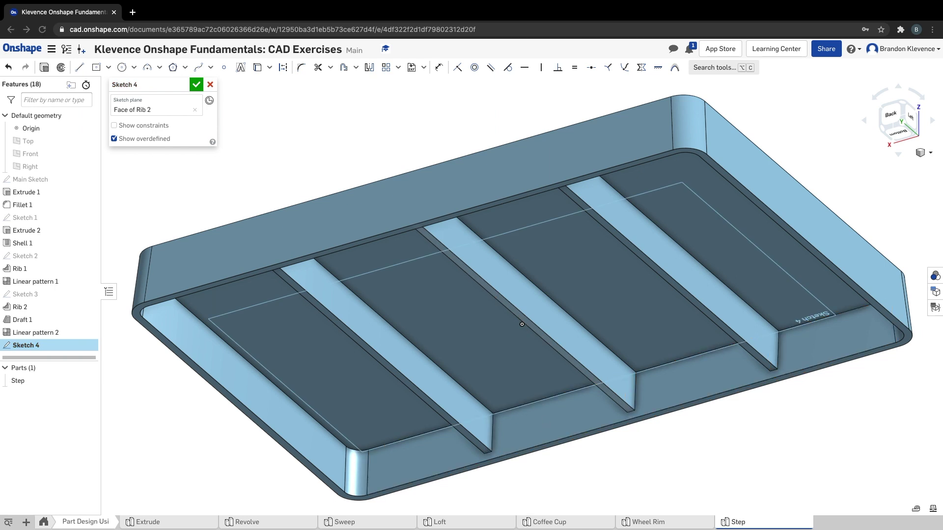
left_click(902, 136)
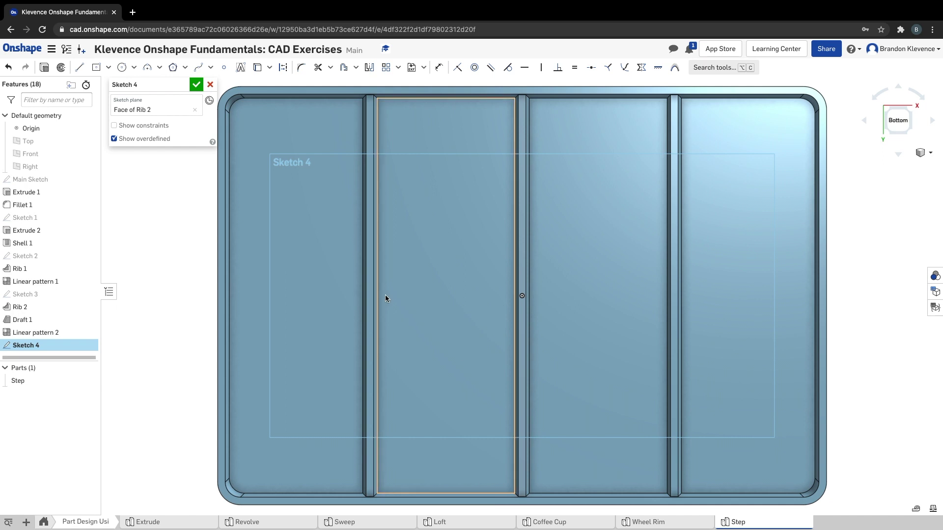
Sketch a horizontal construction line about 164 mm long across the middle rib, passing through the origin
left_click(79, 68)
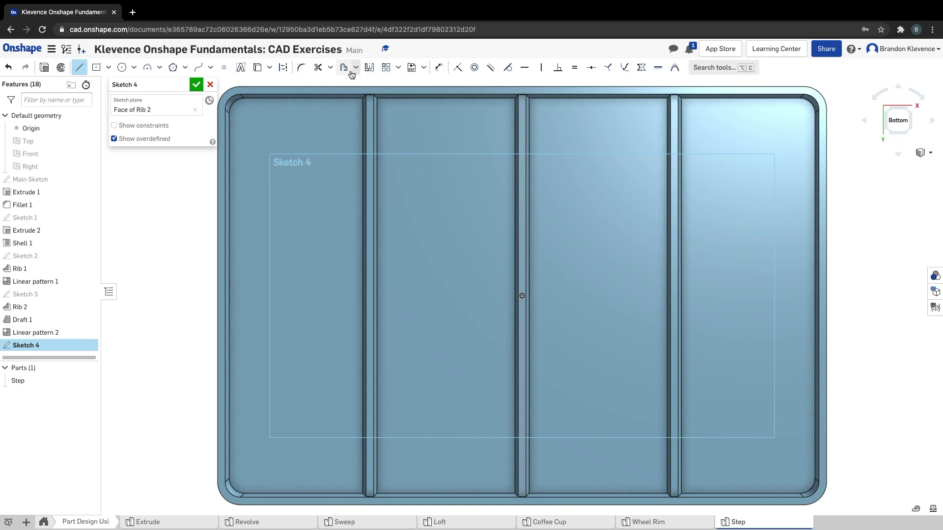
left_click(283, 67)
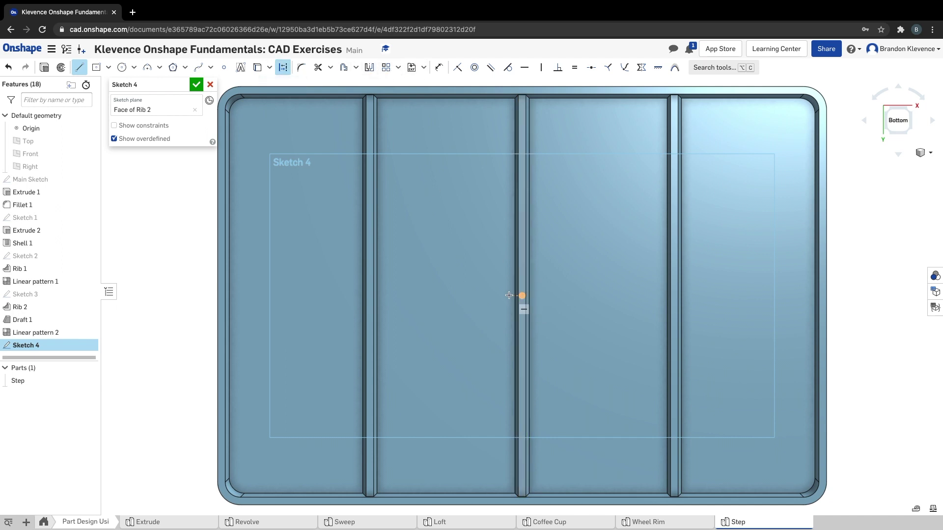
left_click(396, 295)
left_click(522, 296)
left_click(645, 294)
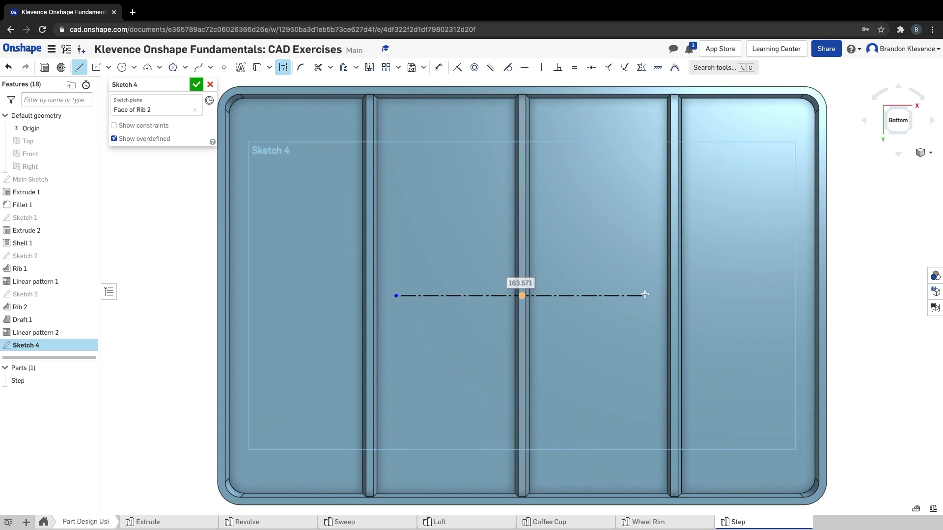
key("Escape")
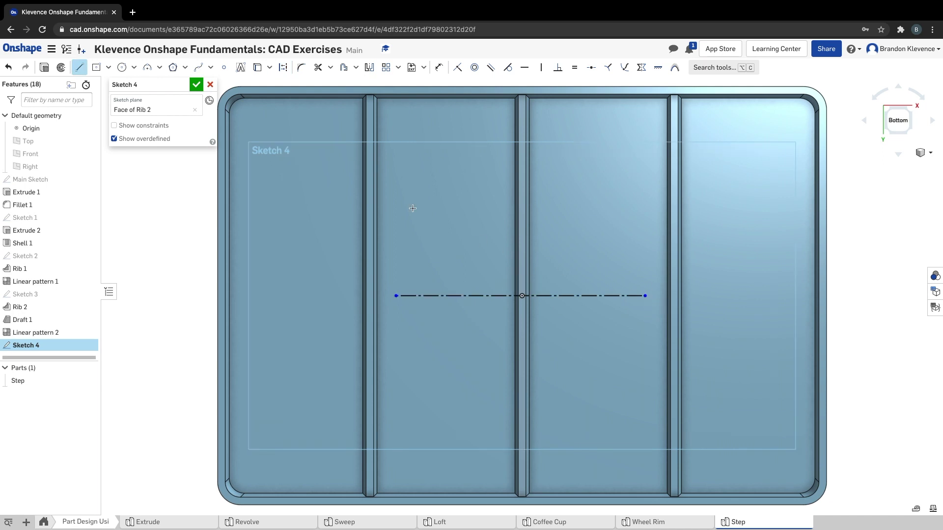
Sketch two solid horizontal lines across the middle rib, one above the construction line and one about 53 mm below it
left_click(389, 198)
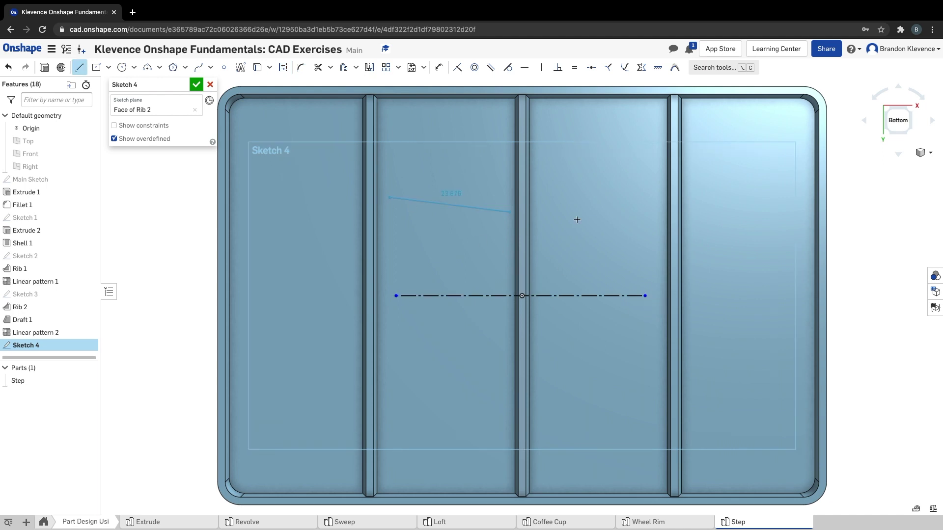
left_click(656, 197)
key("Escape")
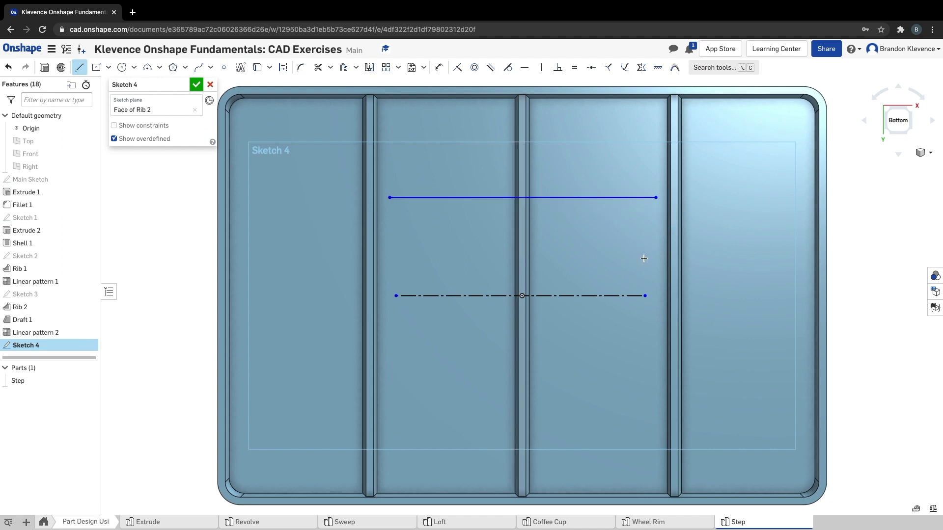
left_click(388, 376)
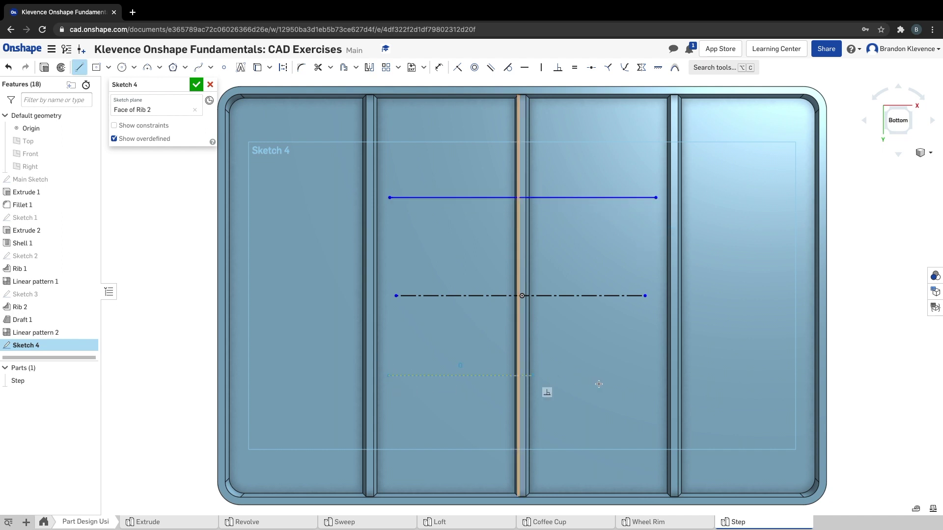
left_click(657, 375)
key("Escape")
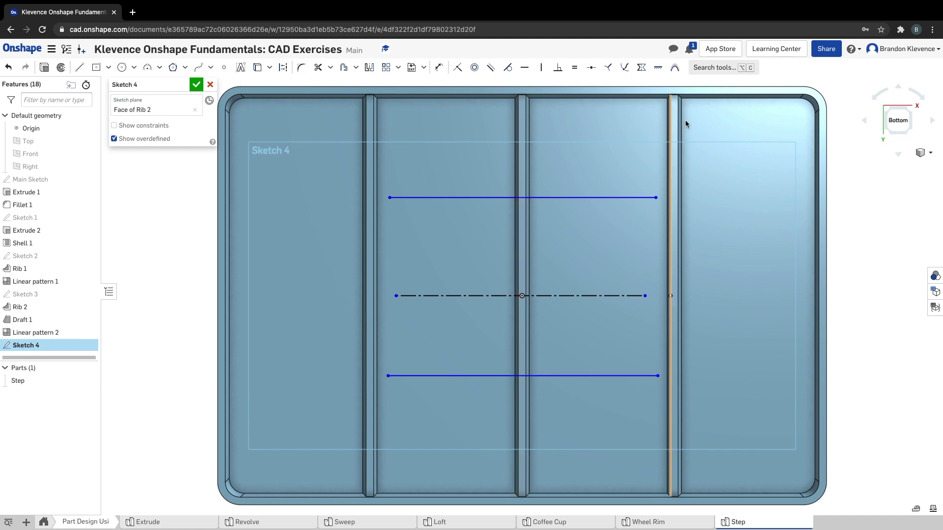
Make the two solid lines symmetric about the construction line and accept the sketch
left_click(643, 70)
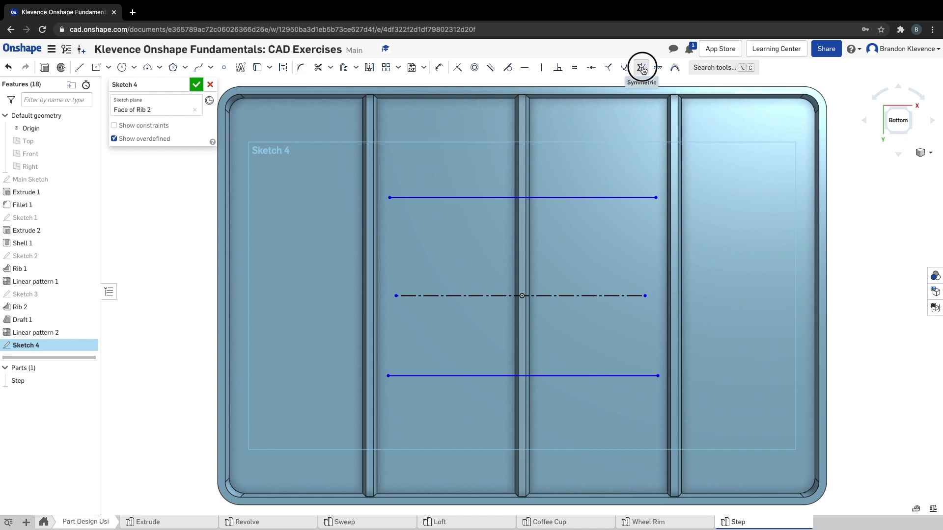
left_click(576, 296)
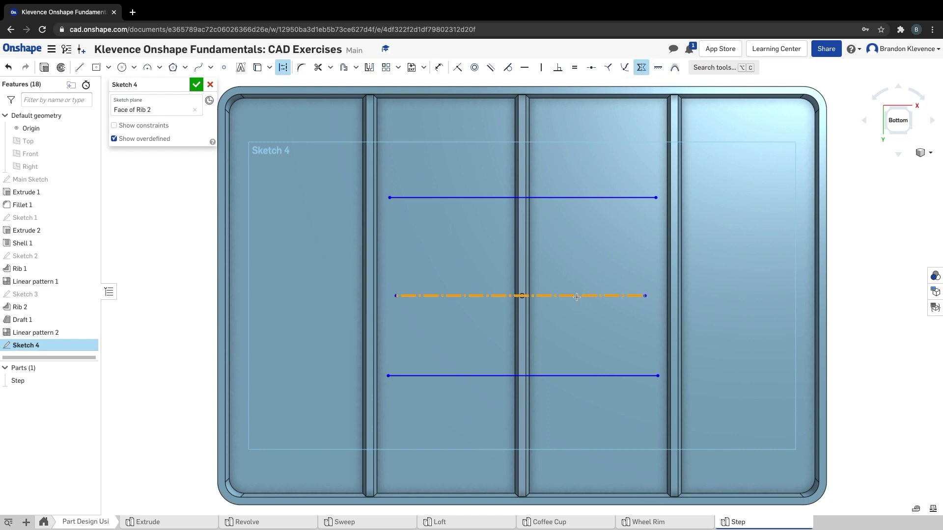
left_click(567, 376)
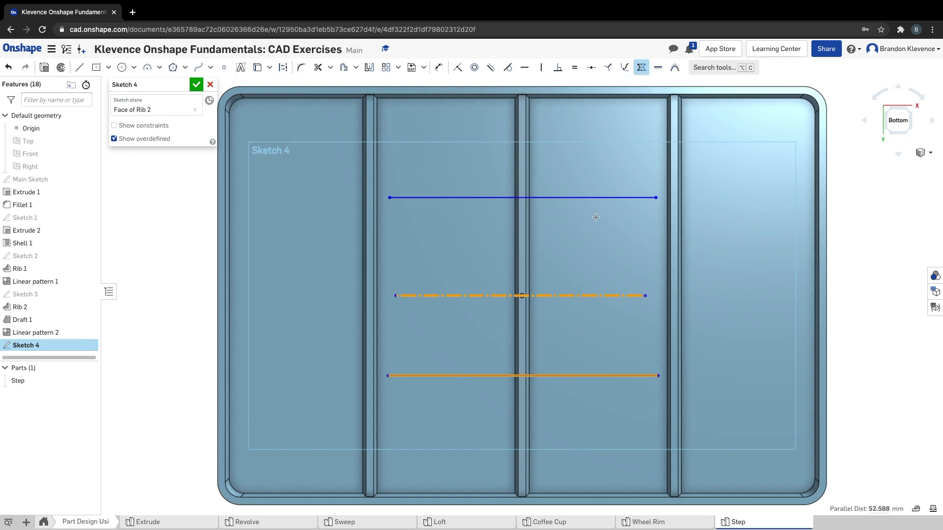
left_click(588, 198)
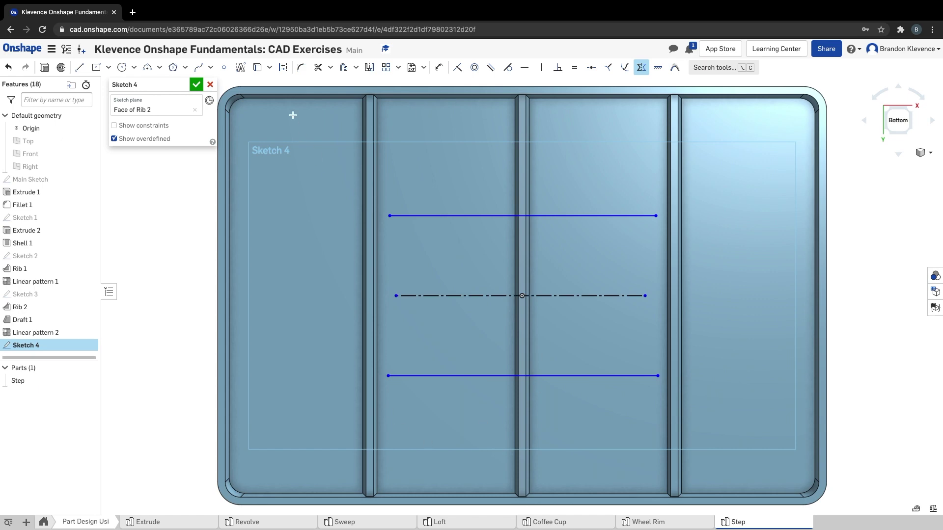
left_click(196, 84)
Advance the exercise to slide 20 and start a Rib with both solid lines of Sketch 4 as profiles and Step as the part
key("ctrl+Right")
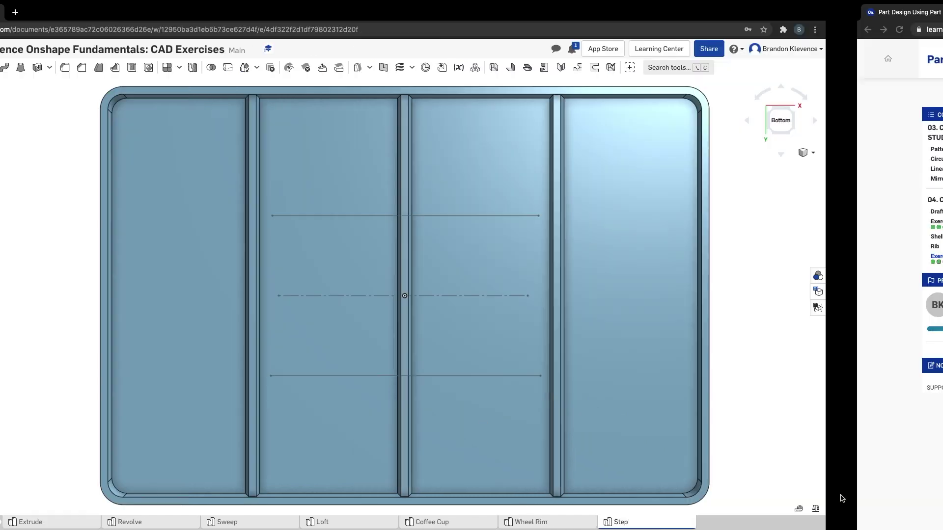
left_click(828, 197)
left_click(829, 198)
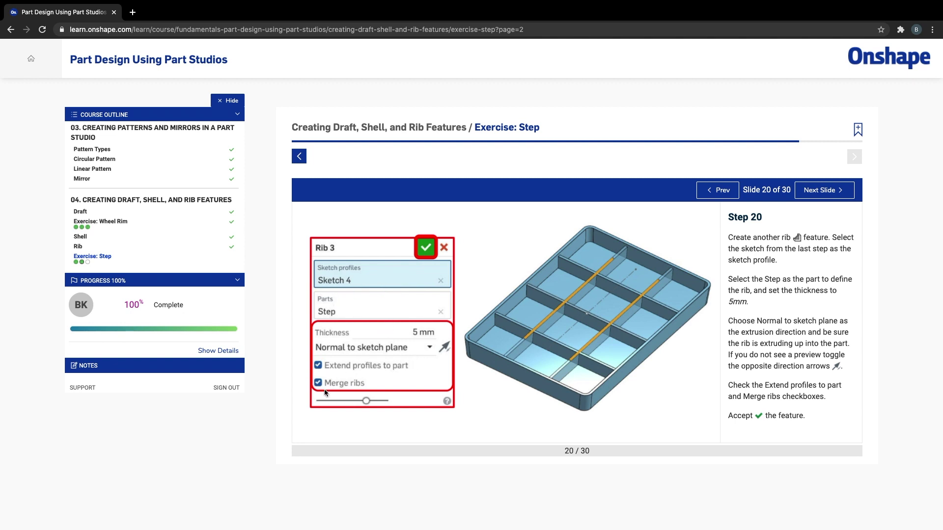
key("ctrl+Left")
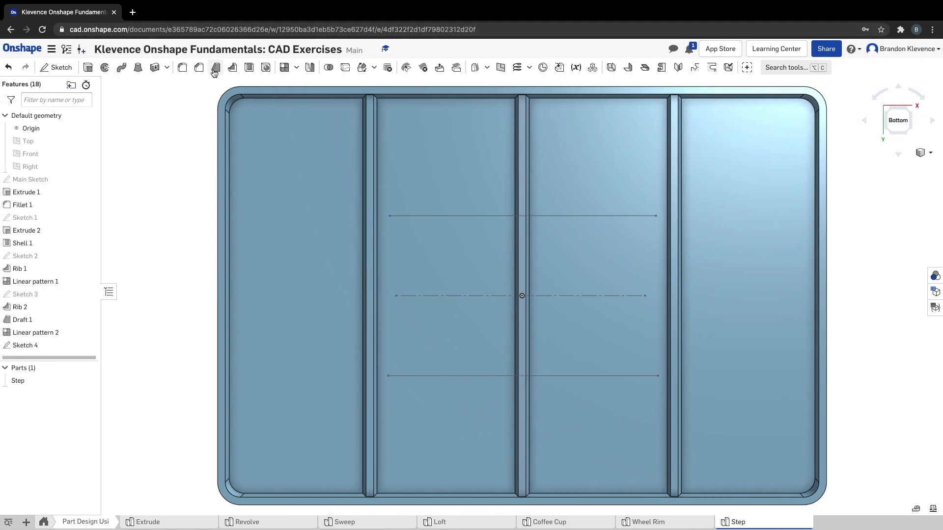
left_click(232, 67)
left_click(446, 215)
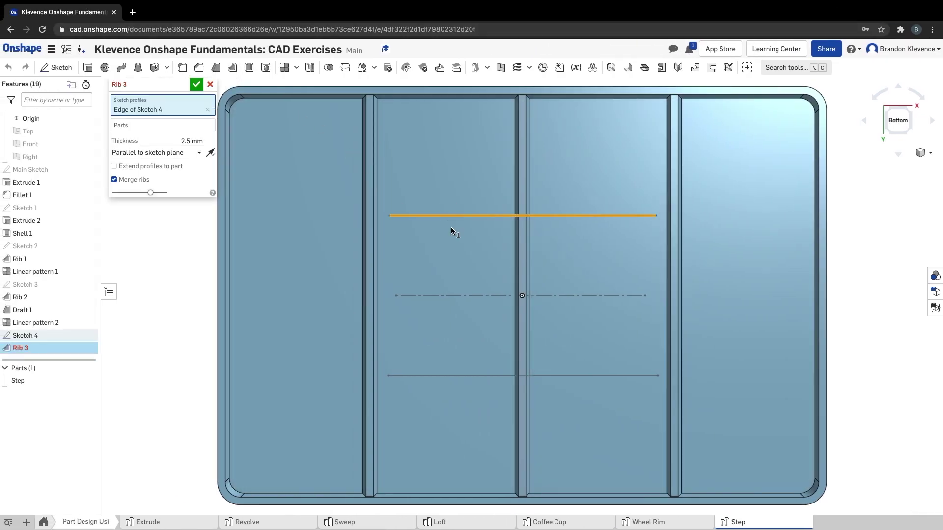
left_click(468, 376)
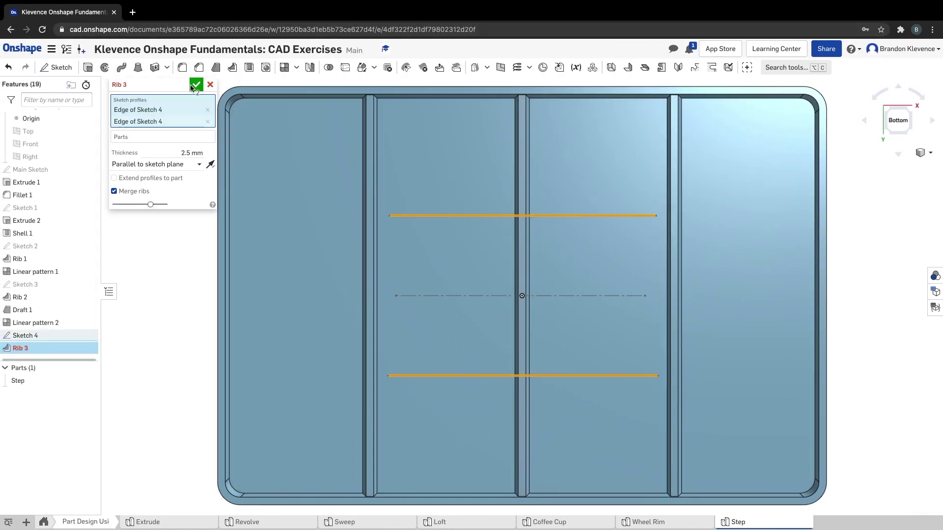
left_click(162, 137)
left_click(302, 136)
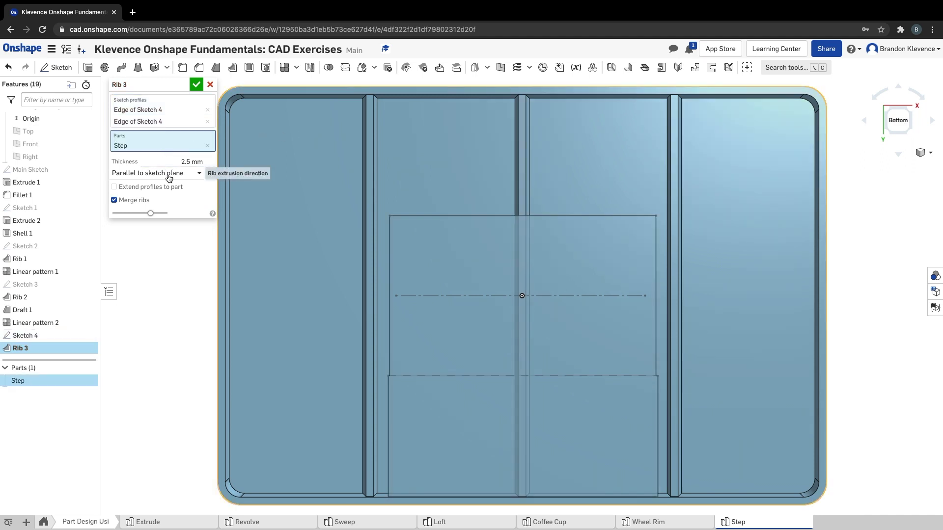
Set the rib thickness to 5 mm, extrude normal to the sketch plane, extend the profiles to the part and compare with the exercise
left_click(187, 161)
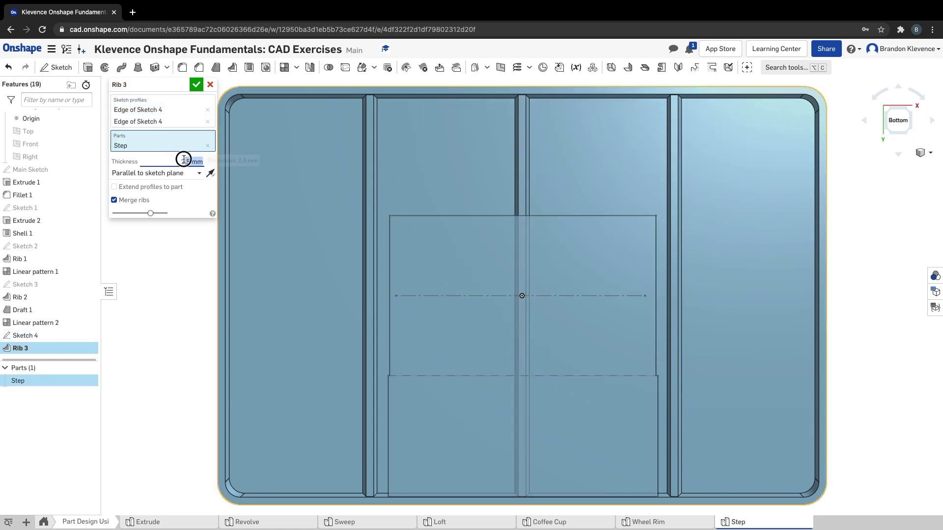
type("5")
key("Tab")
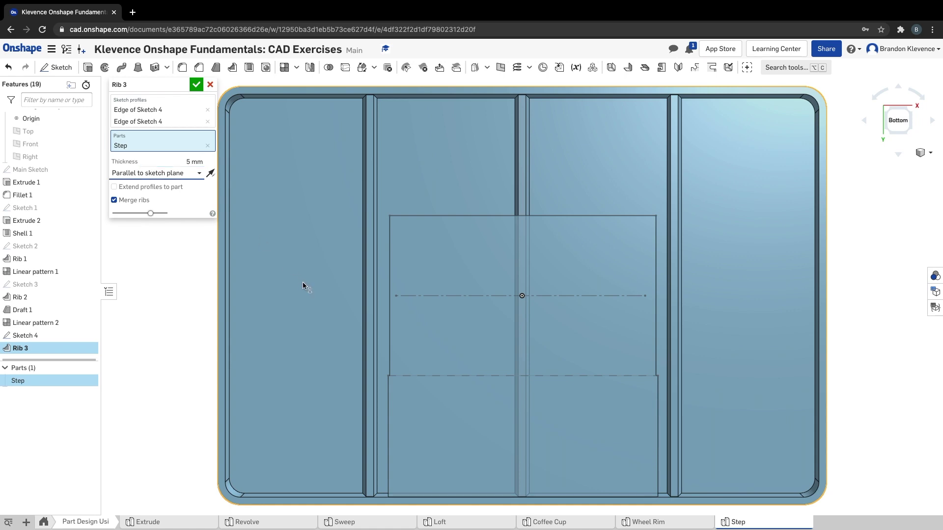
key("ctrl+Right")
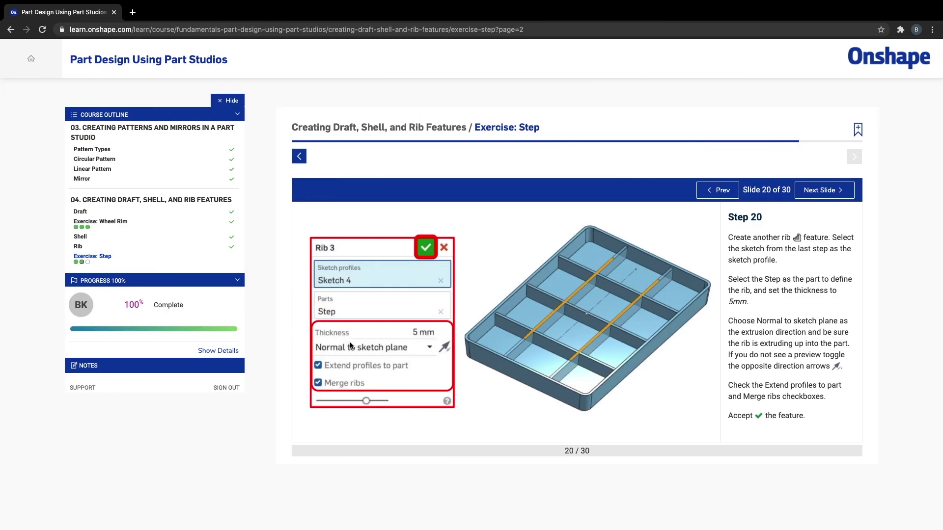
key("ctrl+Left")
left_click(166, 173)
left_click(164, 198)
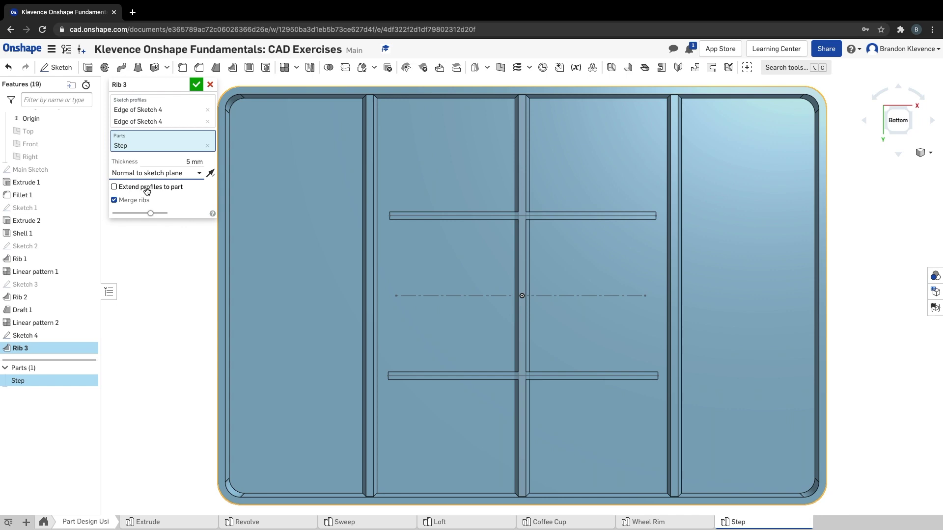
left_click(116, 188)
key("ctrl+Right")
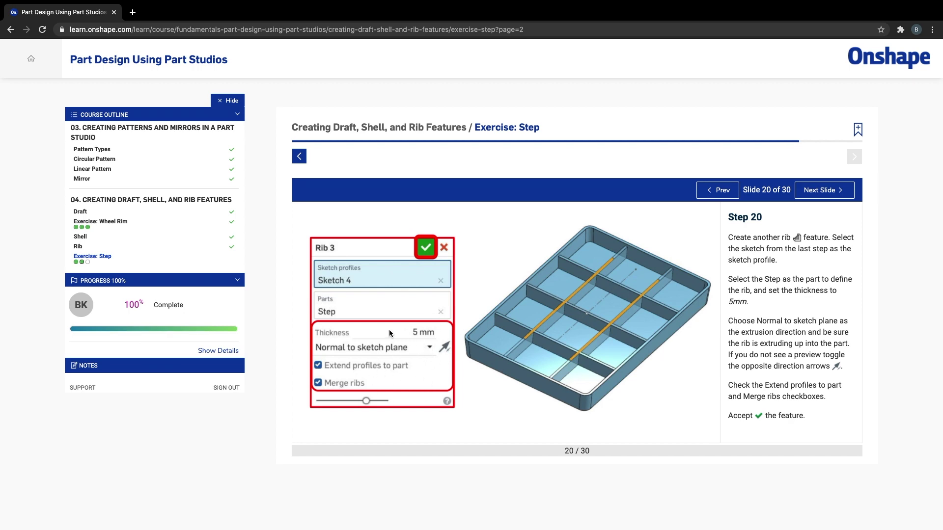
key("ctrl+Left")
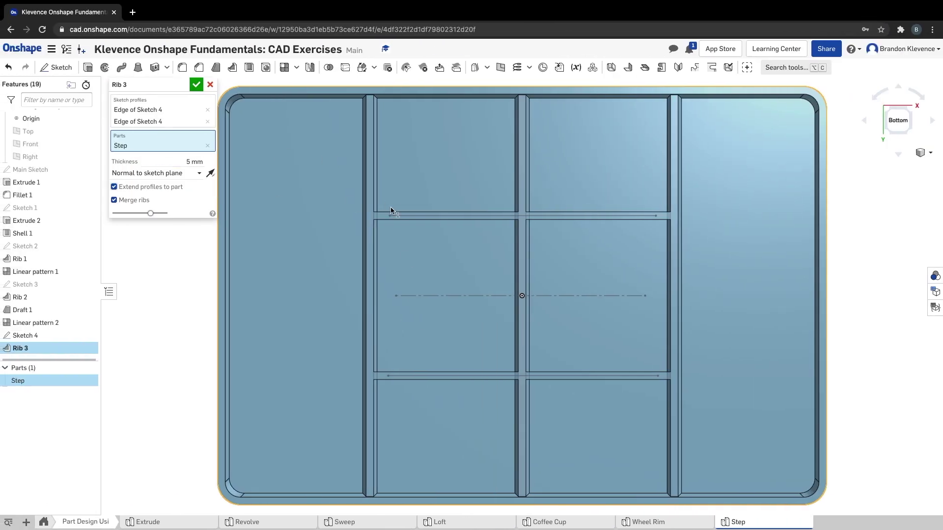
Accept the rib, reopen Sketch 4 and lengthen both solid lines at each end so they extend past the outer bracing ribs
left_click(196, 84)
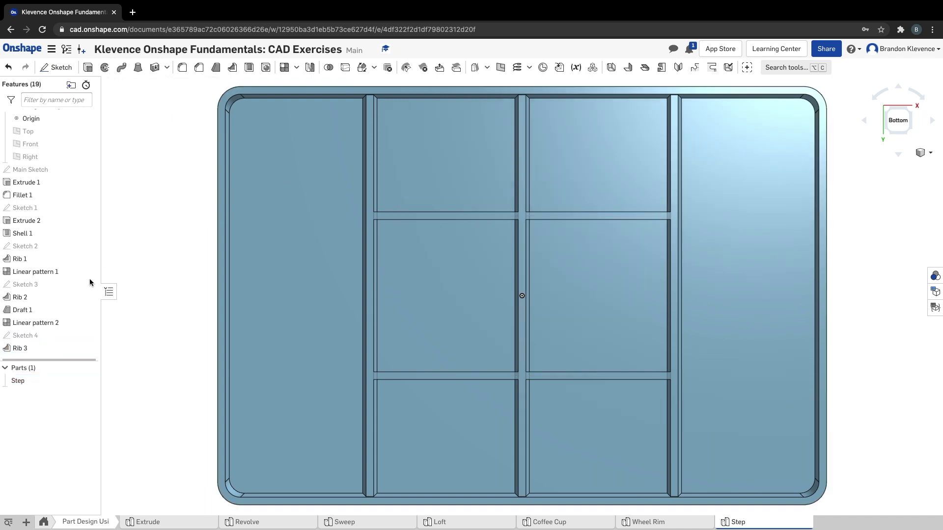
double_click(30, 335)
left_click_drag(392, 216, 331, 214)
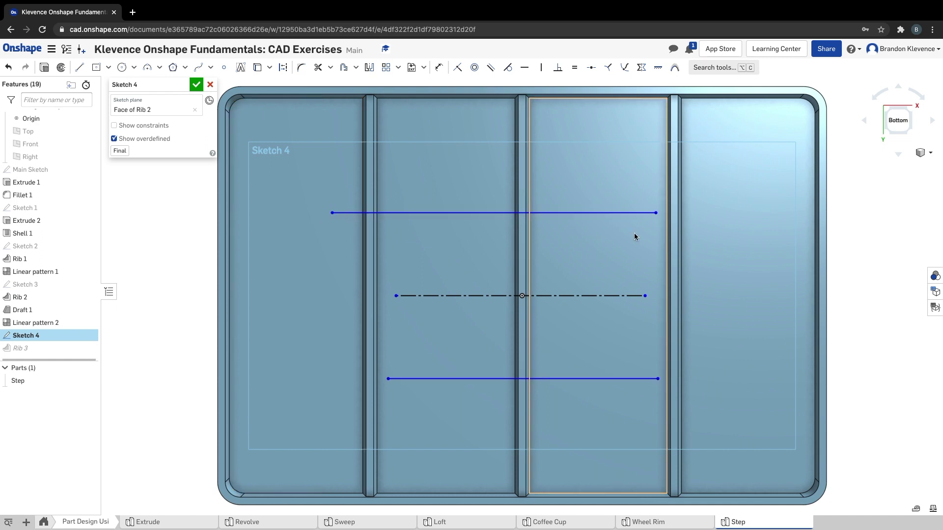
left_click_drag(656, 212, 718, 215)
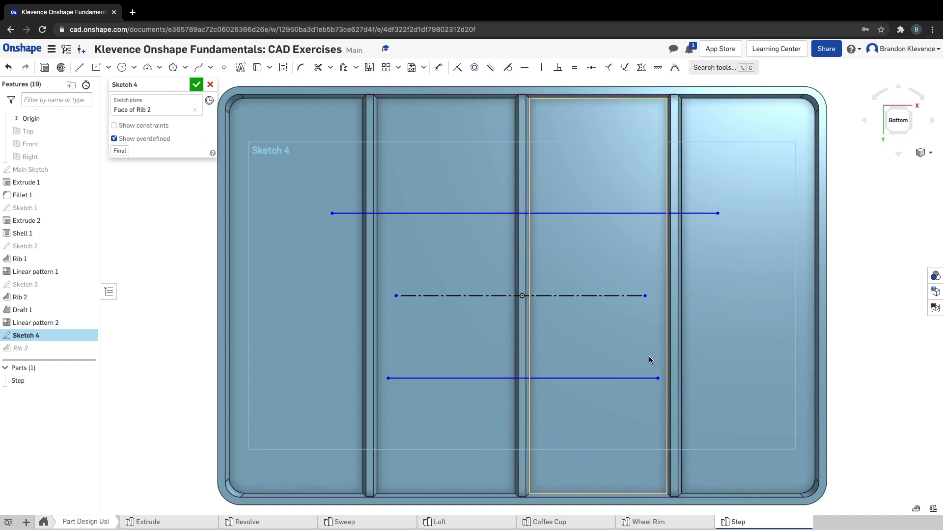
left_click_drag(658, 379, 727, 387)
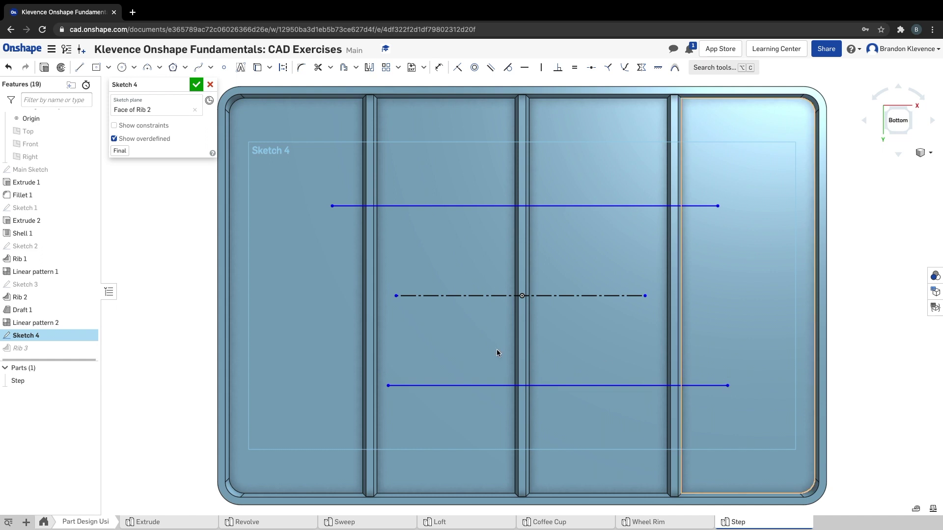
left_click_drag(323, 388, 322, 385)
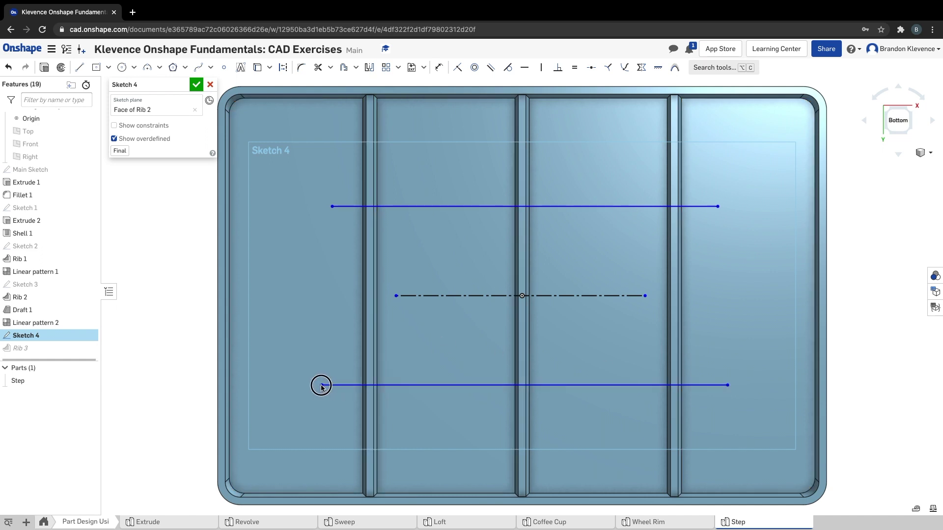
Dimension the distance between the two solid lines as 100 mm and accept the sketch
left_click(439, 67)
left_click(571, 206)
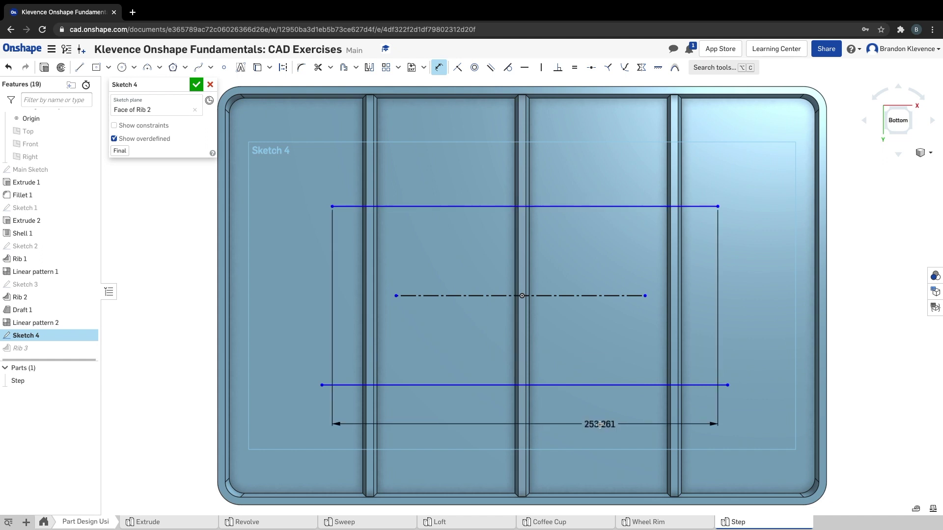
left_click(599, 386)
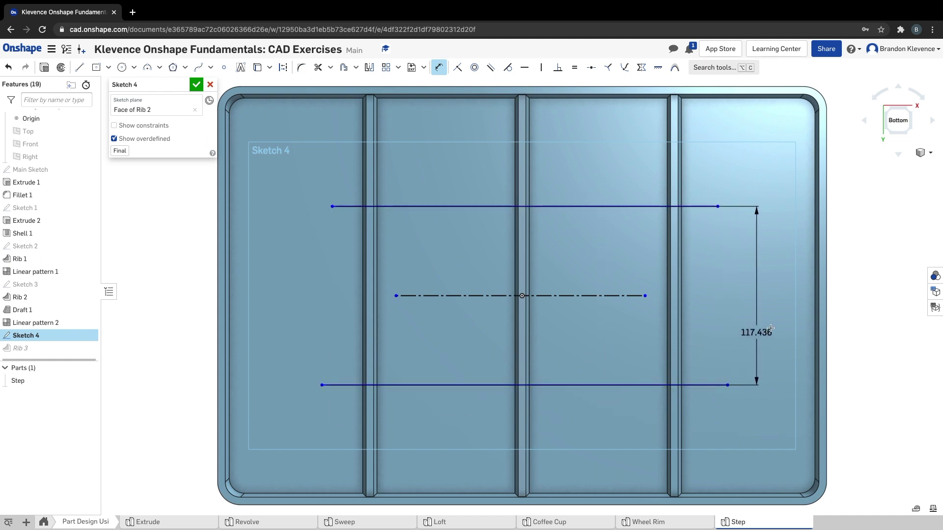
left_click(741, 308)
type("100")
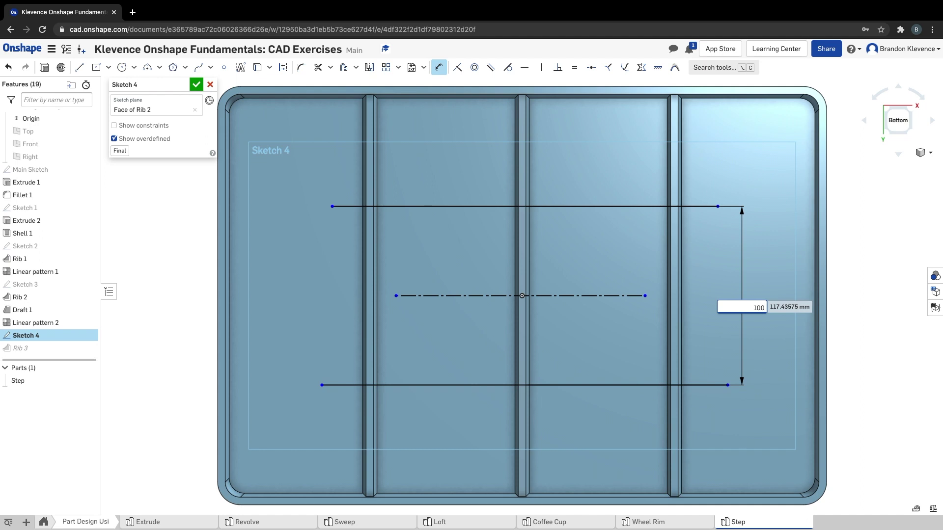
key("Return")
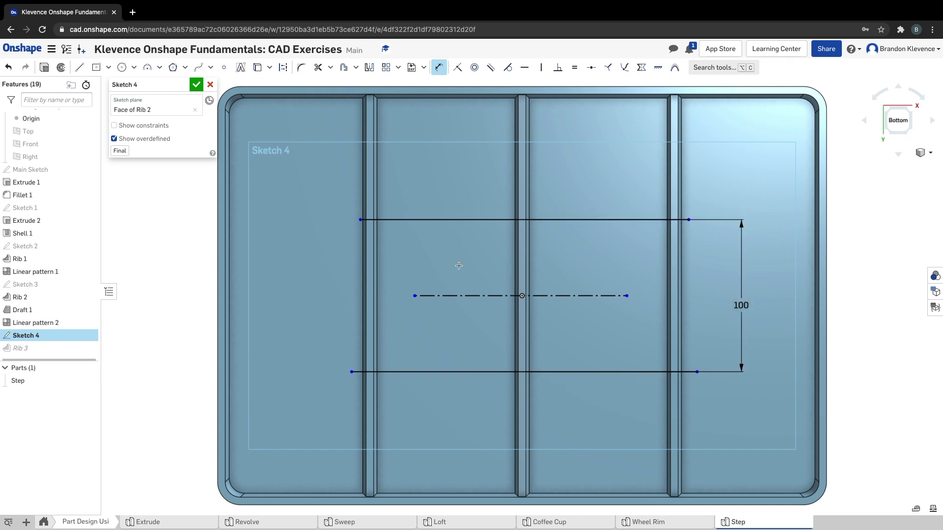
left_click(196, 85)
Check slides 19 and 20 of the exercise against the model and advance to slide 21
key("ctrl+Right")
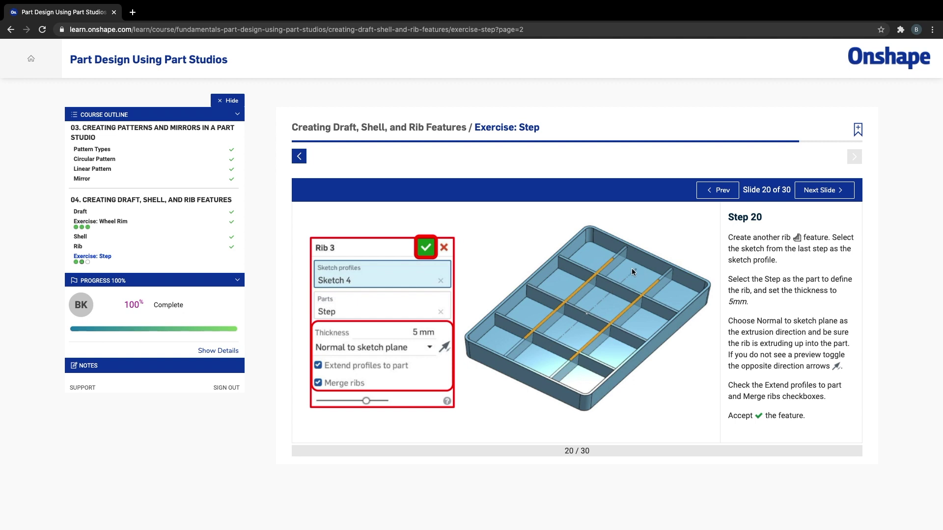
left_click(730, 195)
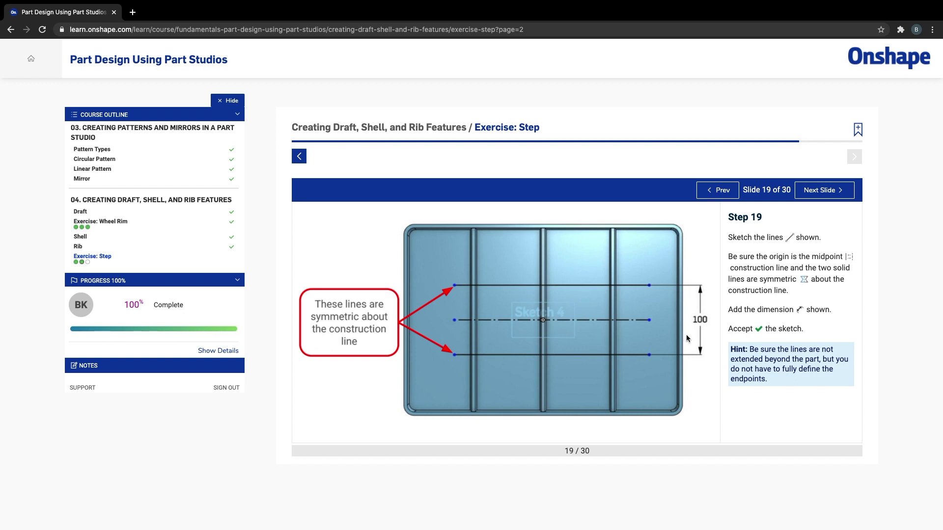
left_click(823, 197)
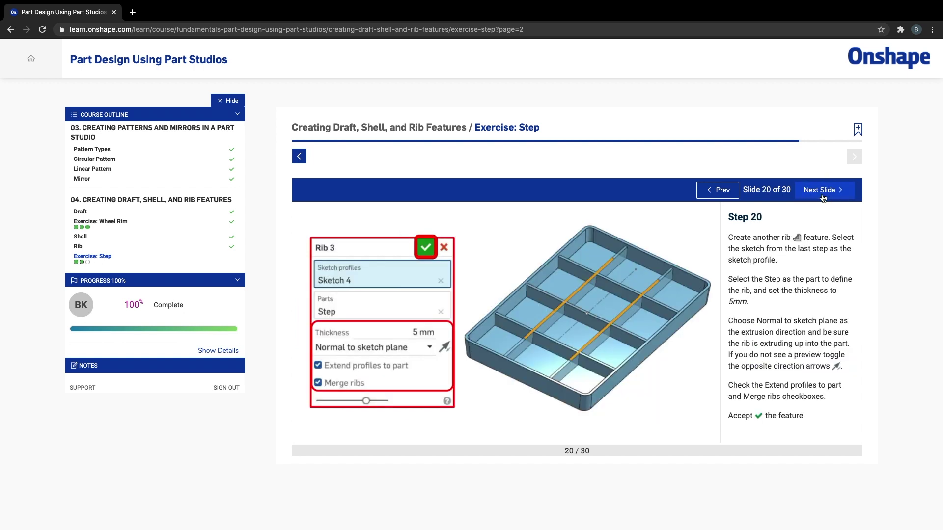
left_click(823, 198)
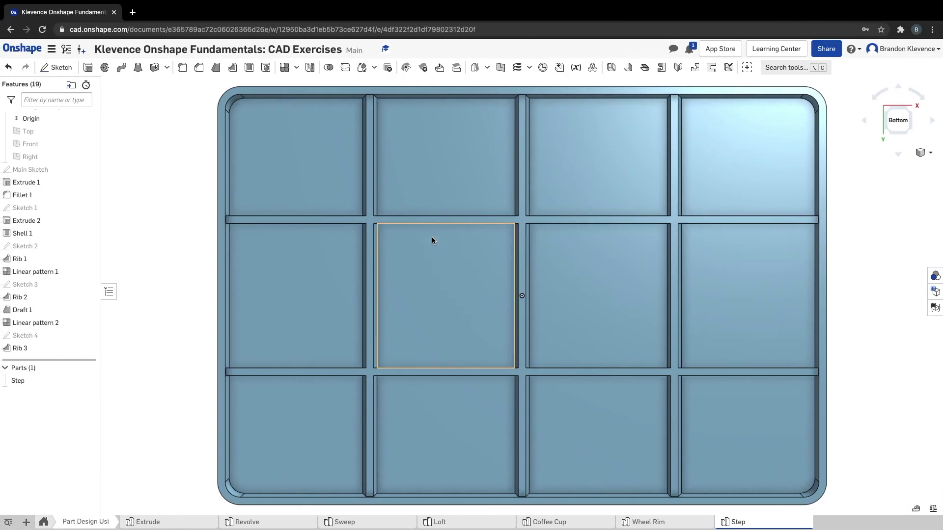
Start a Draft with the rim-side face of the bracing ribs, Face of Rib 2, as the neutral plane
left_click(233, 68)
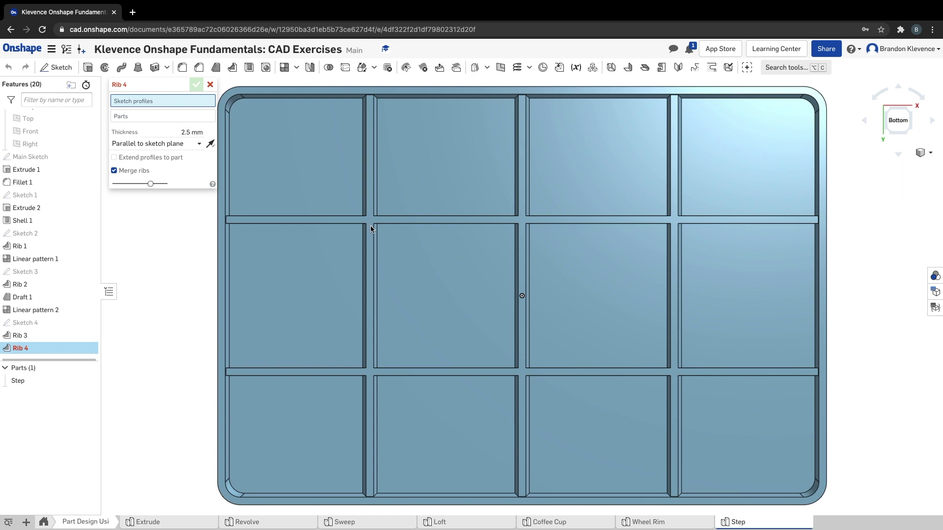
left_click(210, 84)
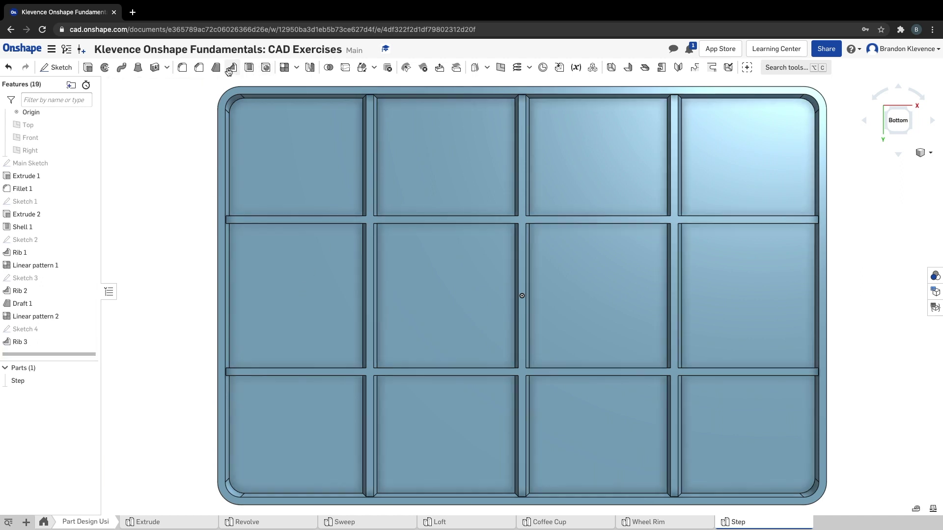
left_click(212, 70)
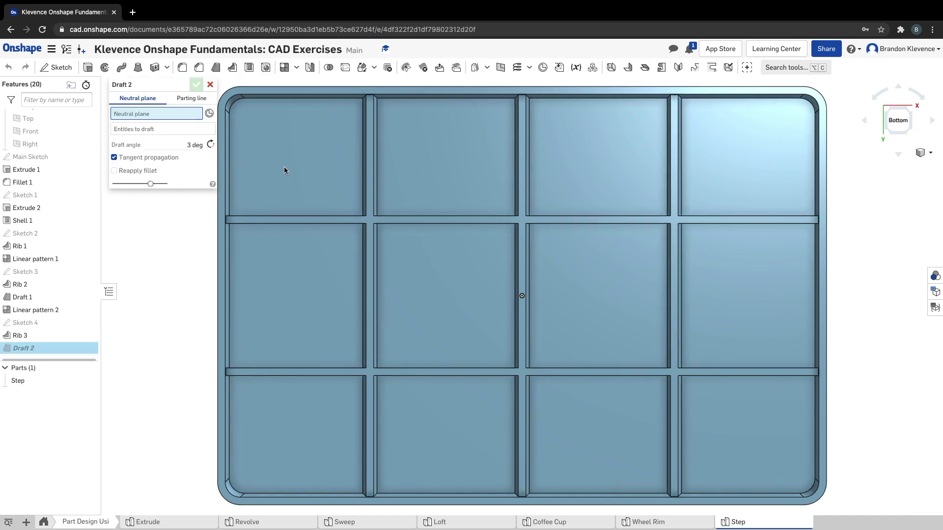
left_click(369, 232)
right_click_drag(311, 323, 339, 343)
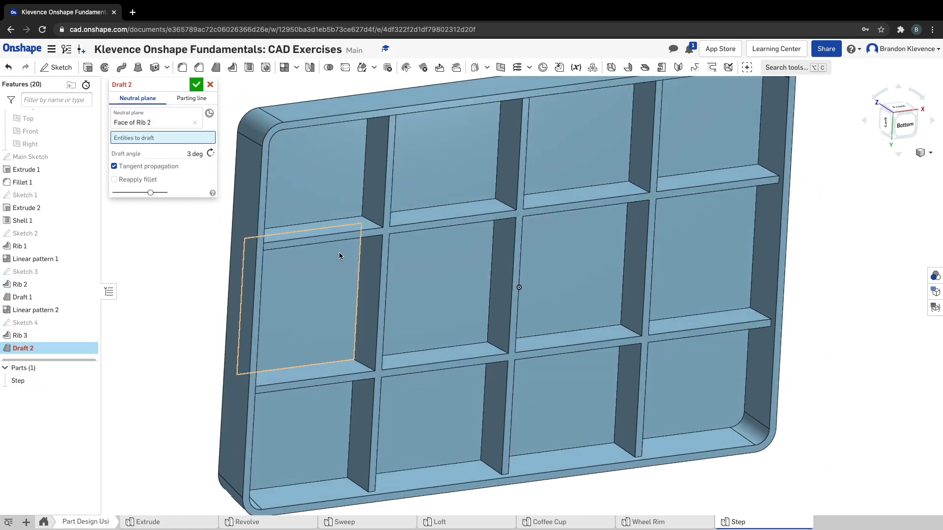
Add the side faces along one side of both crossing ribs, in all four bays, to the entities to draft
left_click(327, 234)
left_click(437, 215)
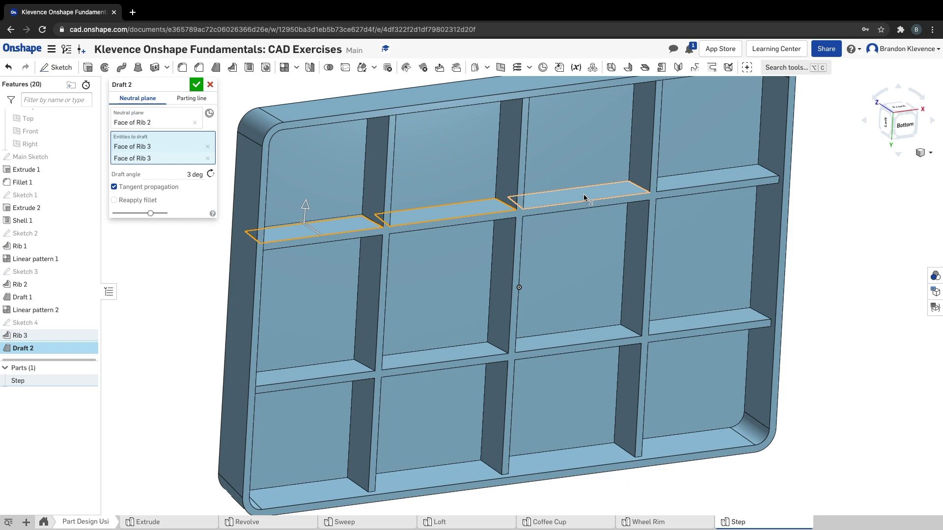
left_click(687, 189)
left_click(691, 320)
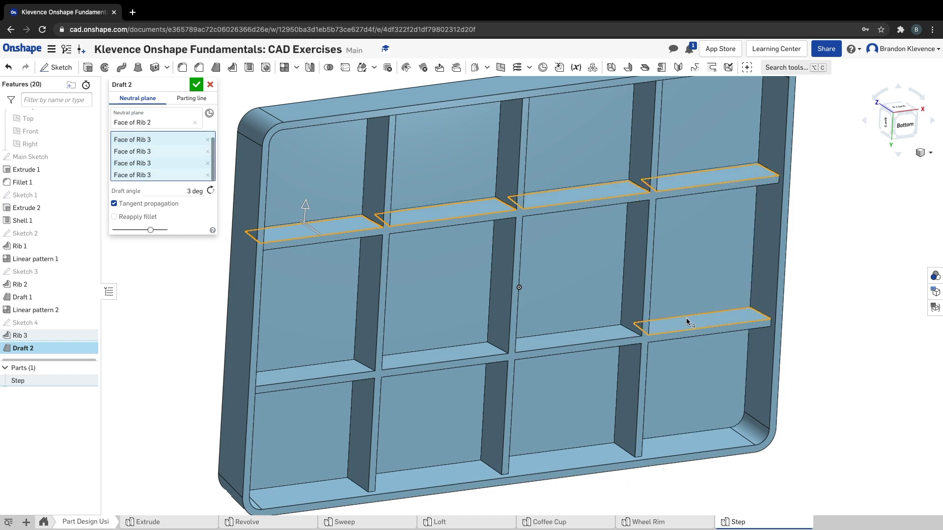
left_click(584, 333)
left_click(470, 347)
left_click(307, 376)
Add the opposite side faces of both crossing ribs to the entities to draft
right_click_drag(399, 425, 330, 325)
left_click(329, 325)
left_click(464, 374)
left_click(564, 418)
left_click(714, 477)
left_click(716, 348)
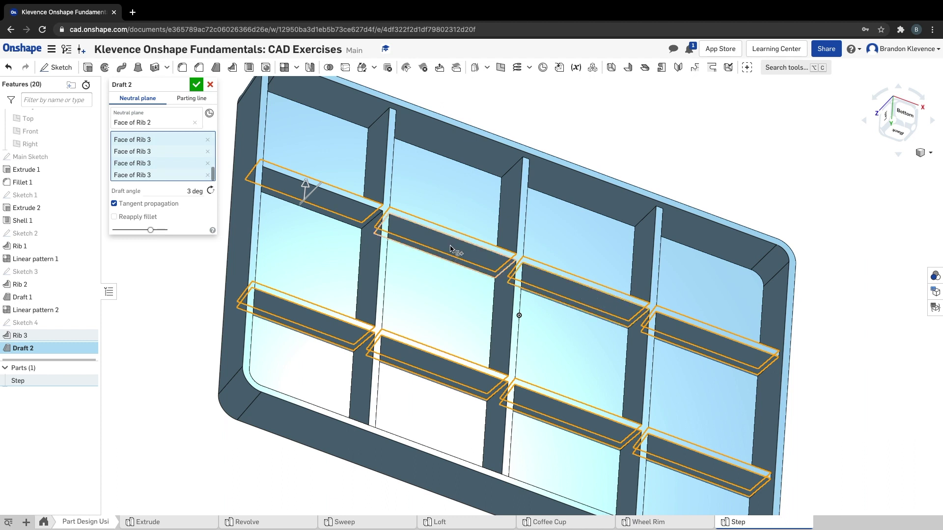
Reverse the draft direction, set the draft angle to 5 deg, compare with the exercise and accept the draft
left_click(305, 187)
left_click(187, 190)
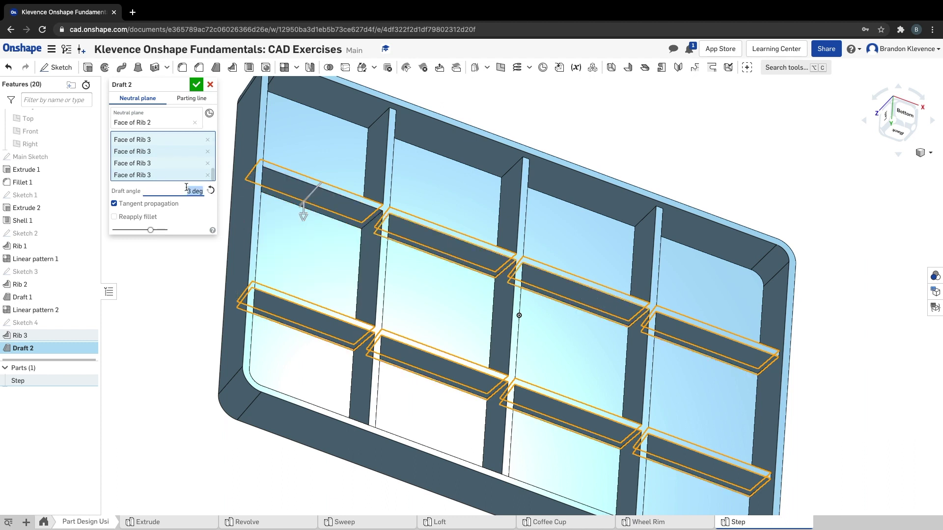
type("5")
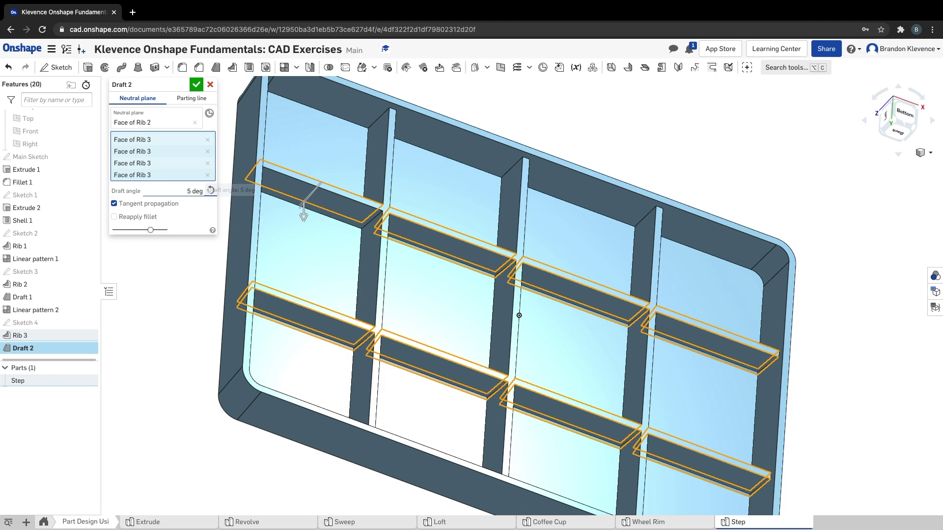
key("ctrl+Right")
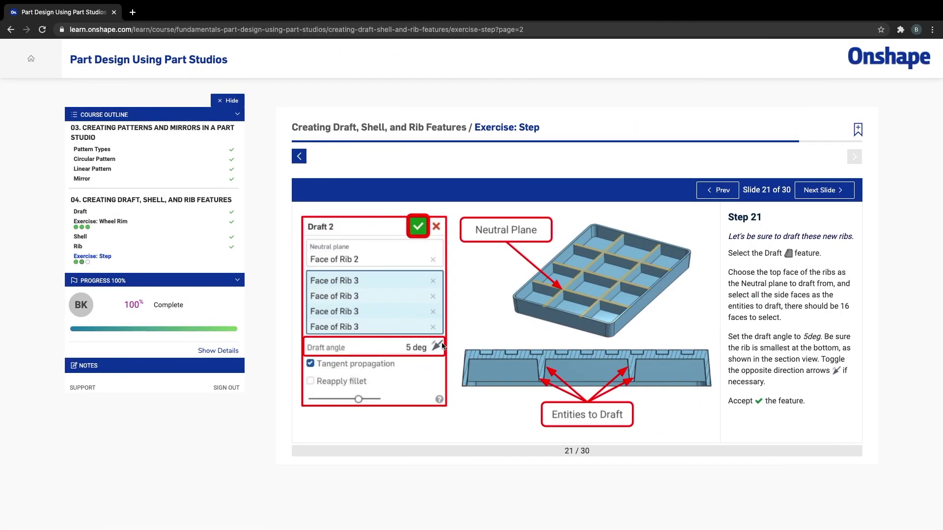
key("ctrl+Left")
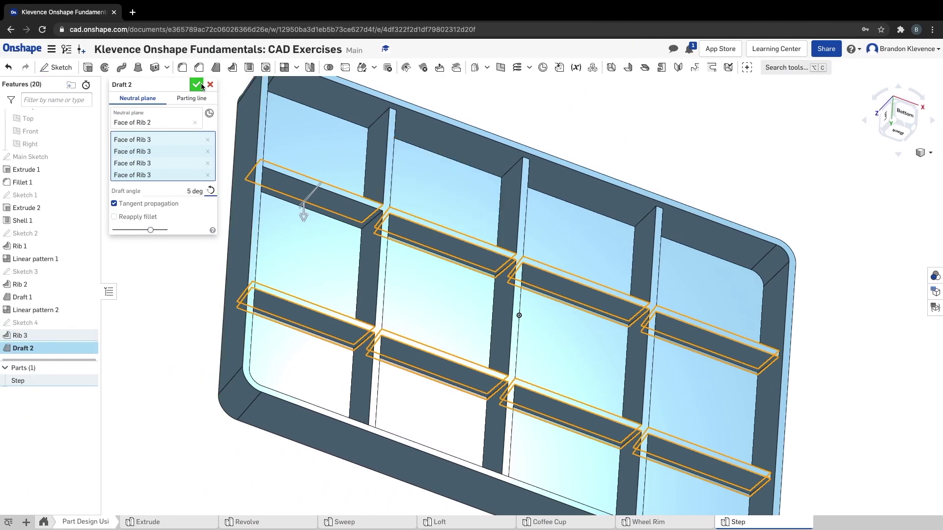
left_click(196, 85)
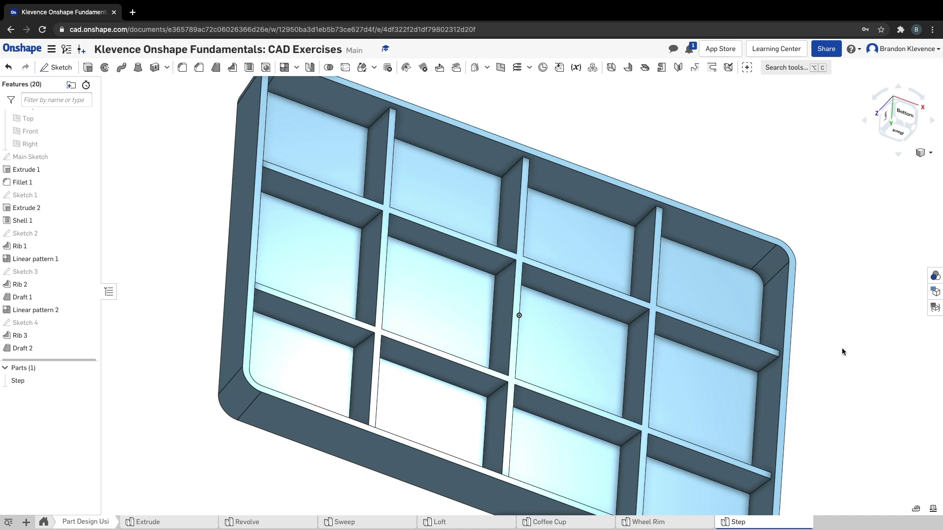
Advance the exercise to slide 22 and start a new sketch on the step's right side face, viewed from the right
key("ctrl+Right")
left_click(819, 190)
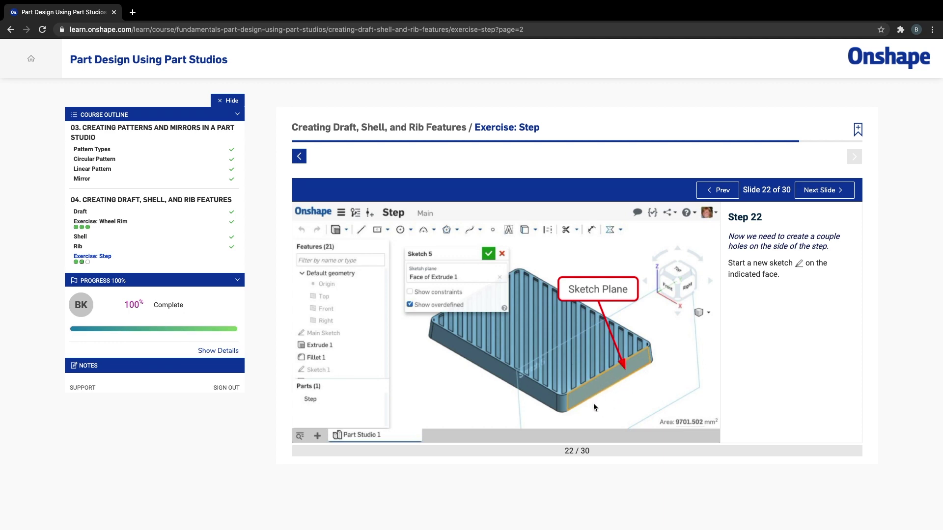
key("ctrl+Left")
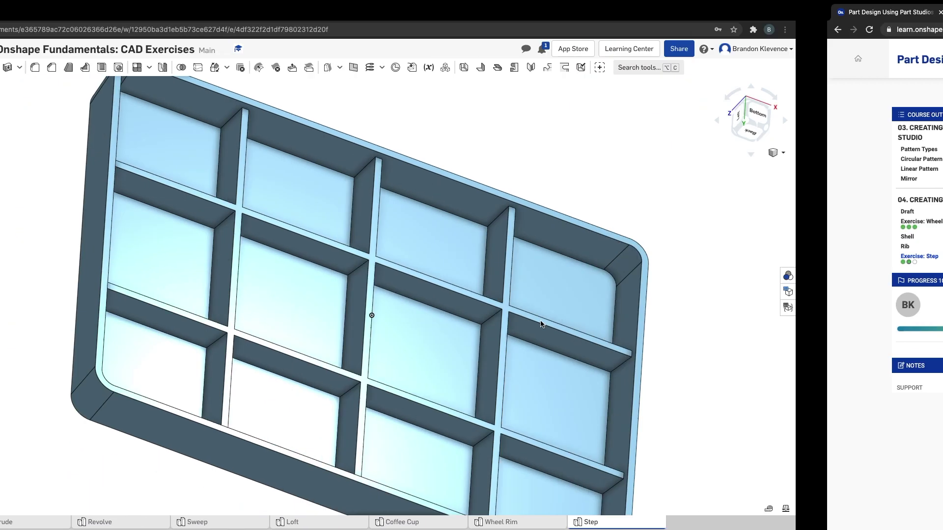
left_click(924, 153)
left_click(907, 176)
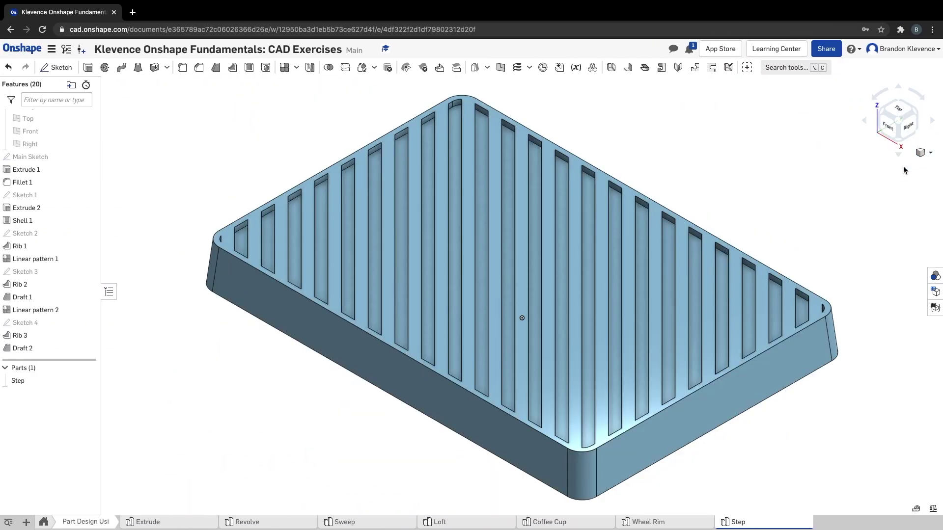
left_click(908, 129)
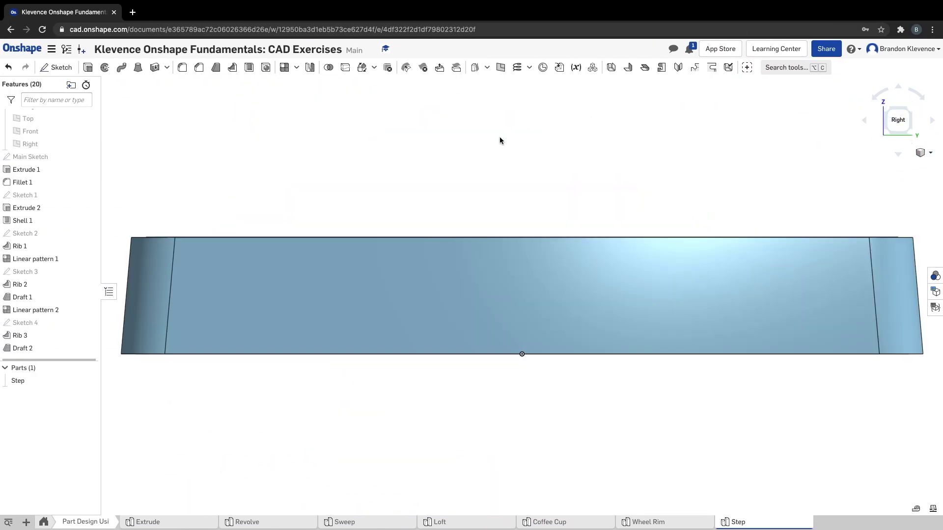
left_click(56, 67)
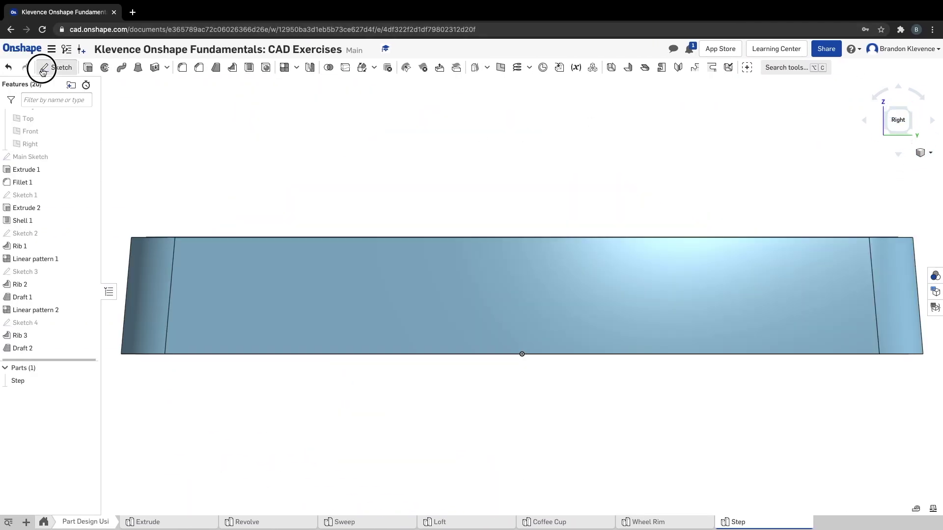
left_click(492, 309)
Advance the exercise to slide 23 and place two level sketch points on the side face, one above the bottom edge's midpoint, one nearer the left end
key("ctrl+Right")
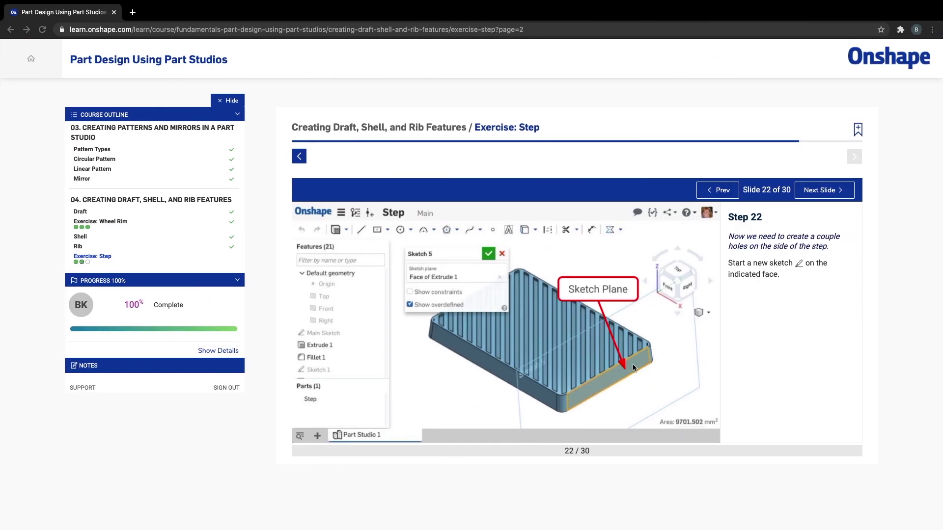
left_click(818, 196)
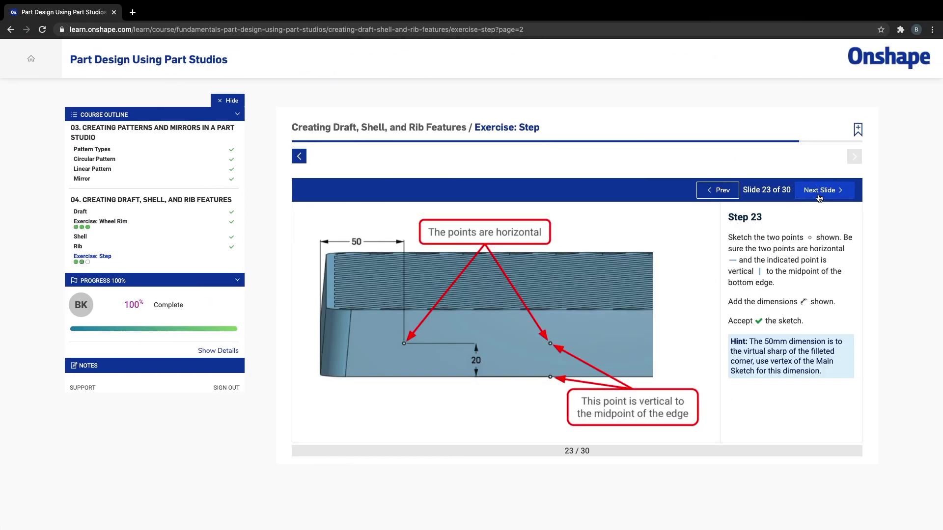
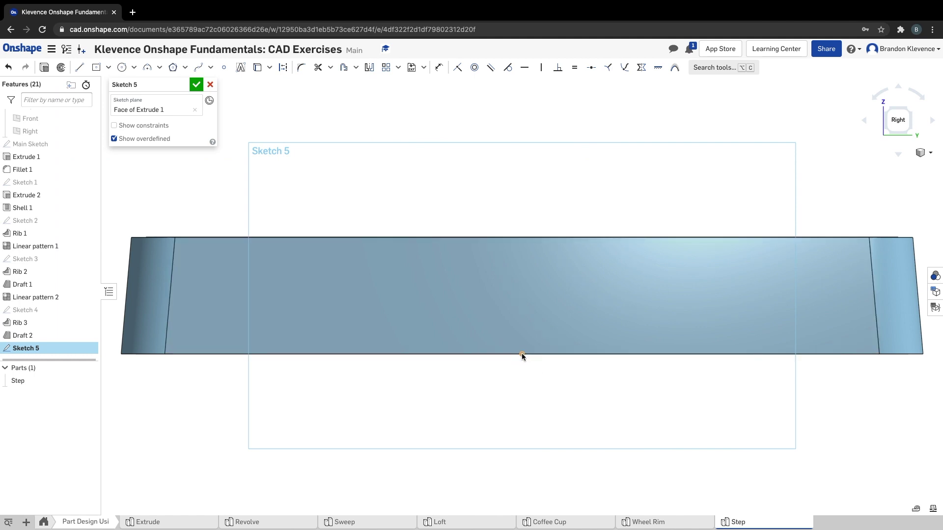
left_click(224, 68)
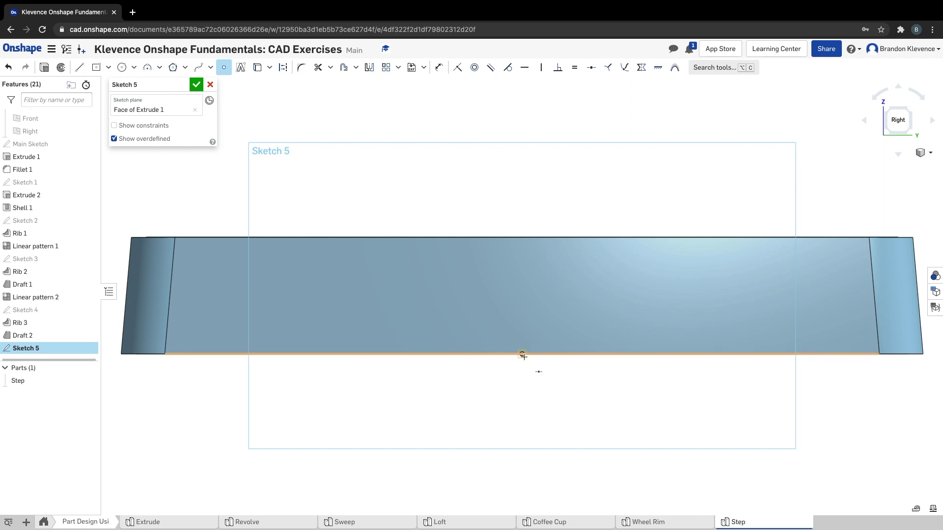
left_click(520, 304)
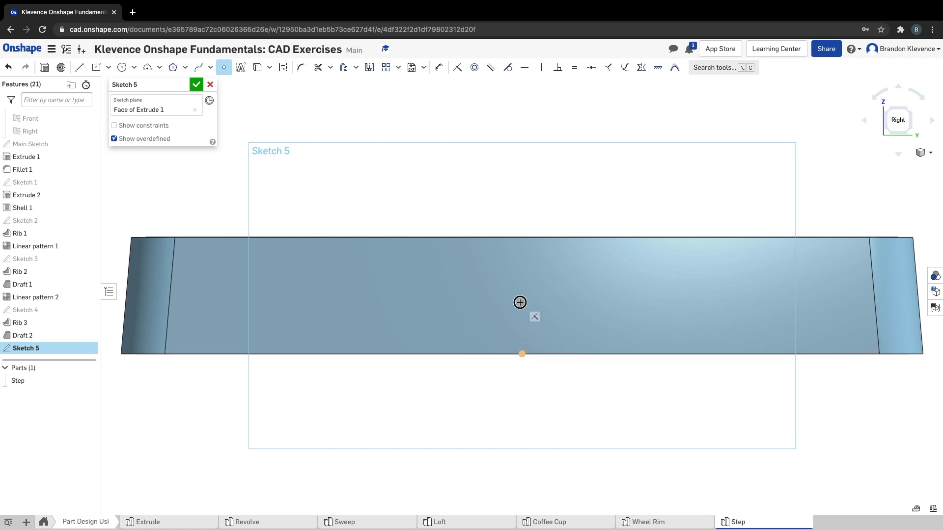
left_click(363, 303)
Check the exercise dimensions and dimension the left sketch point 50 mm horizontally from the step's lower-left corner
key("ctrl+Right")
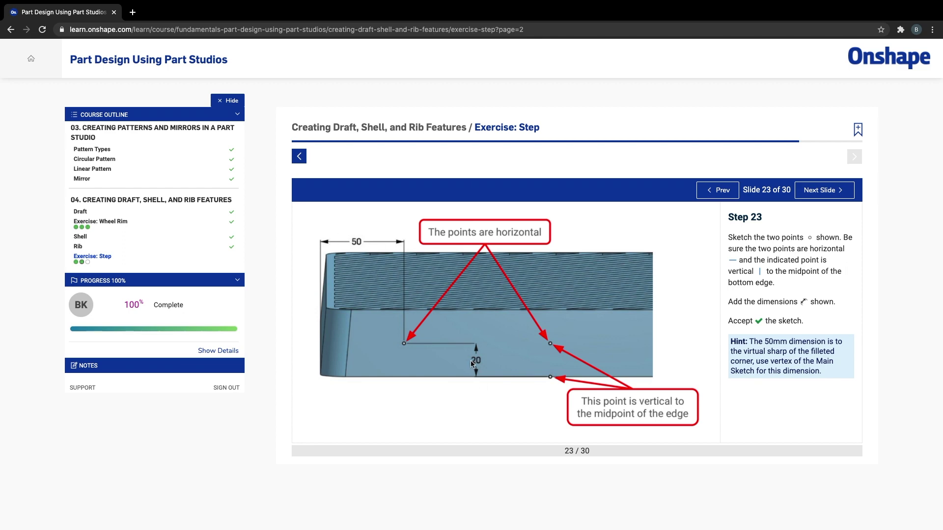
key("ctrl+Left")
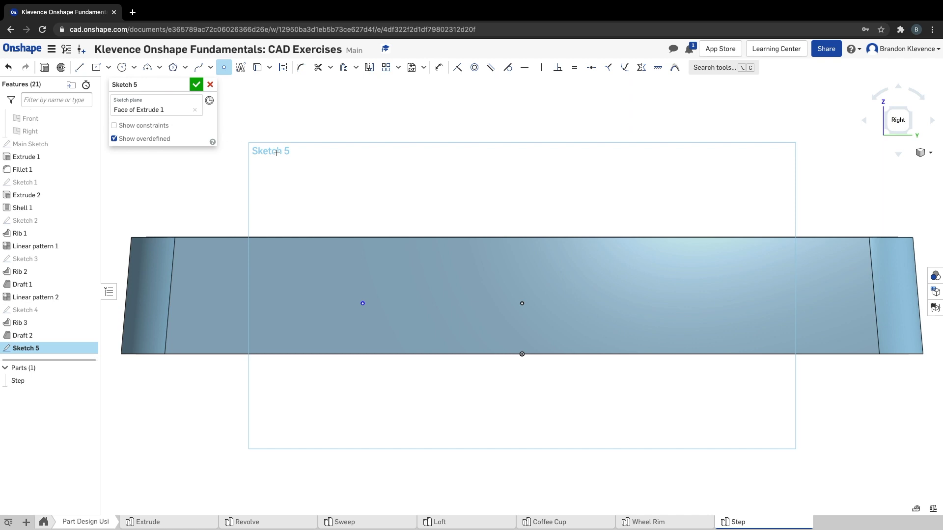
left_click(442, 67)
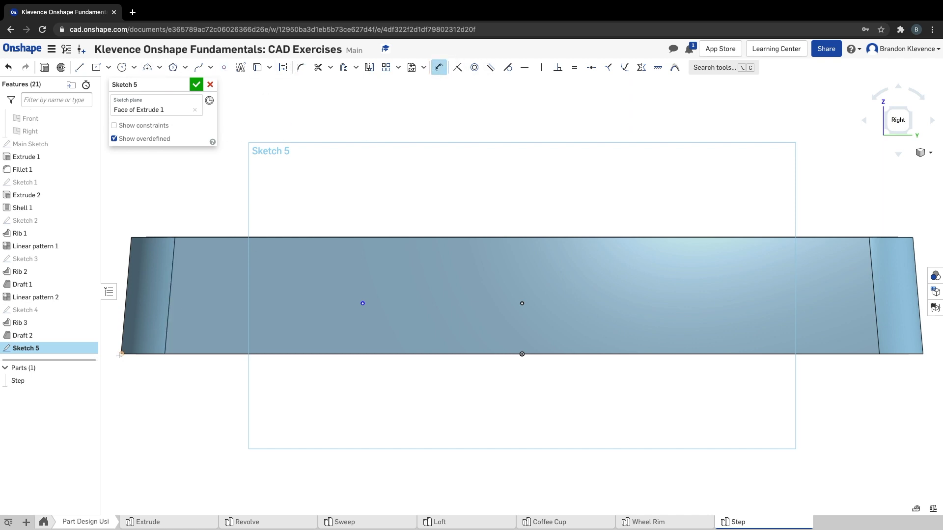
left_click(361, 303)
left_click(122, 354)
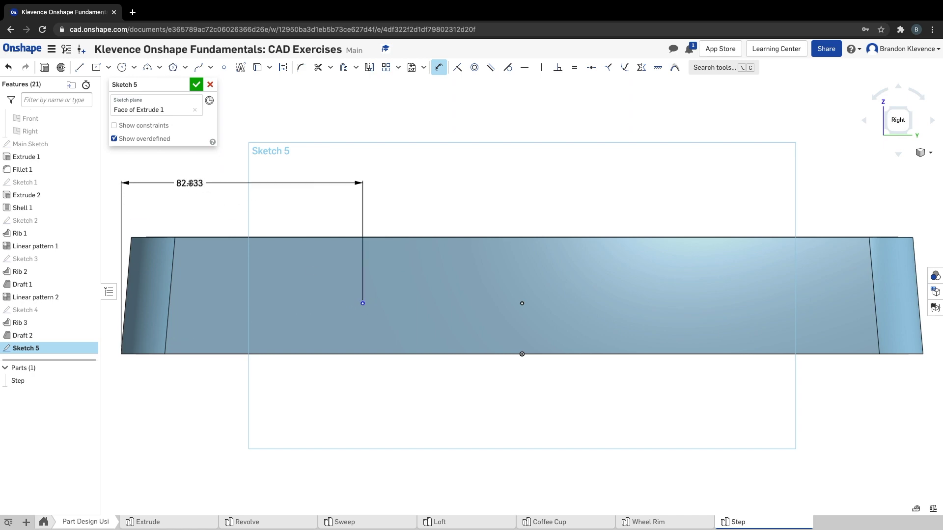
left_click(204, 178)
type("50")
key("Return")
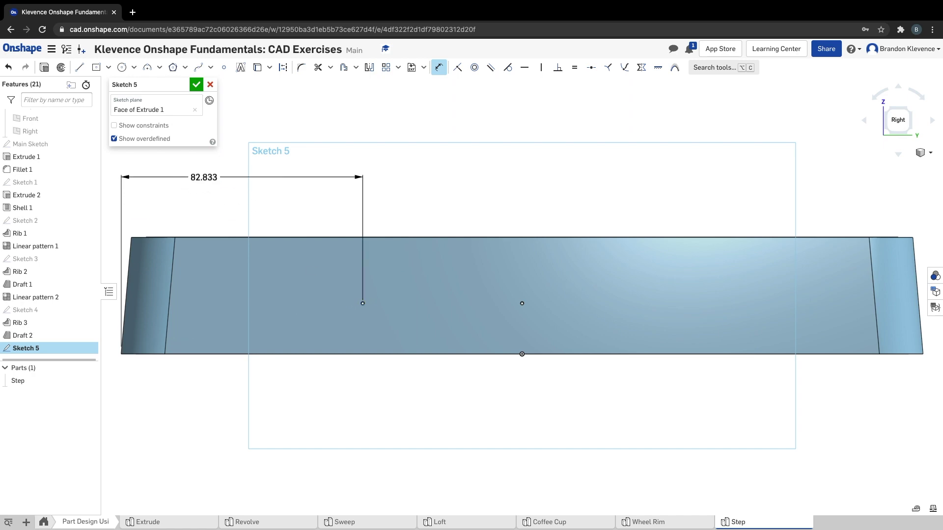
Check the exercise again and dimension the left sketch point 20 mm above the bottom edge
key("ctrl+Right")
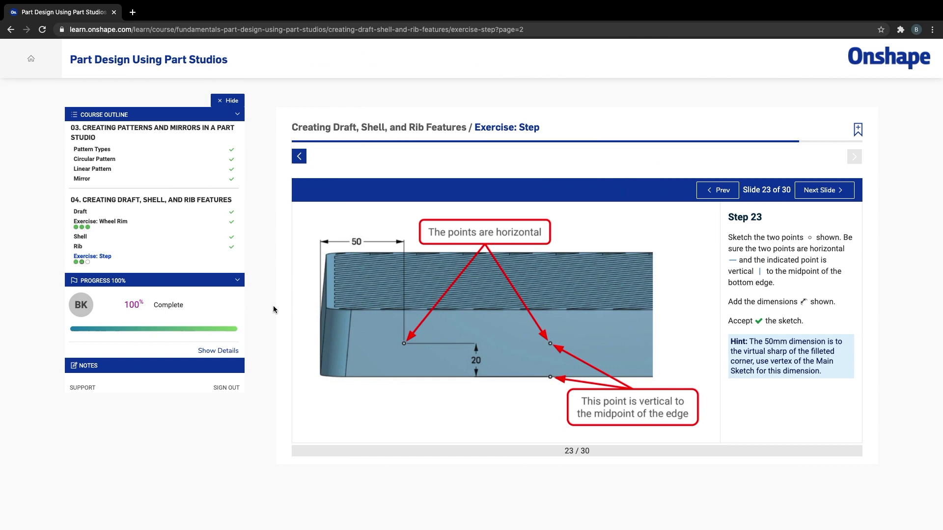
key("ctrl+Left")
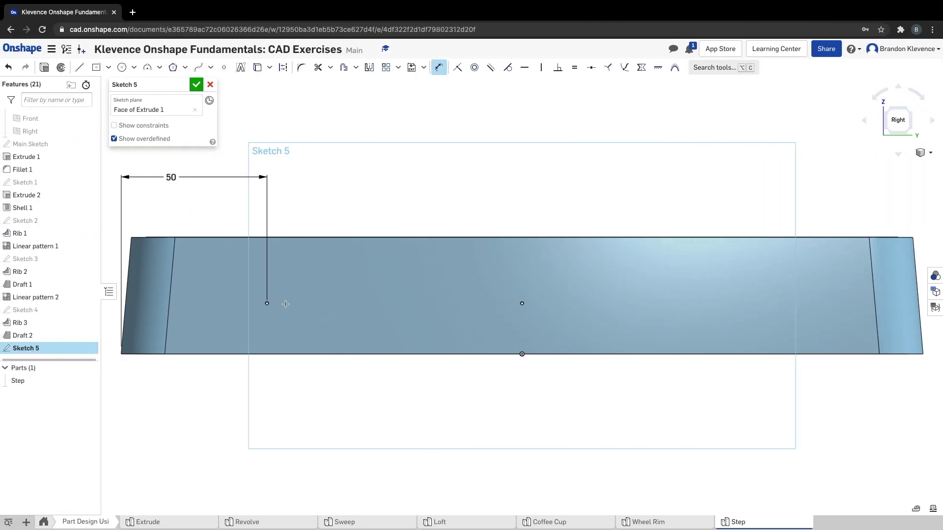
left_click(267, 303)
left_click(270, 353)
left_click(341, 326)
type("20")
key("Return")
key("Escape")
Delete the conflicting horizontal constraint at the left point and apply a new horizontal constraint between the two sketch points
left_click(256, 295)
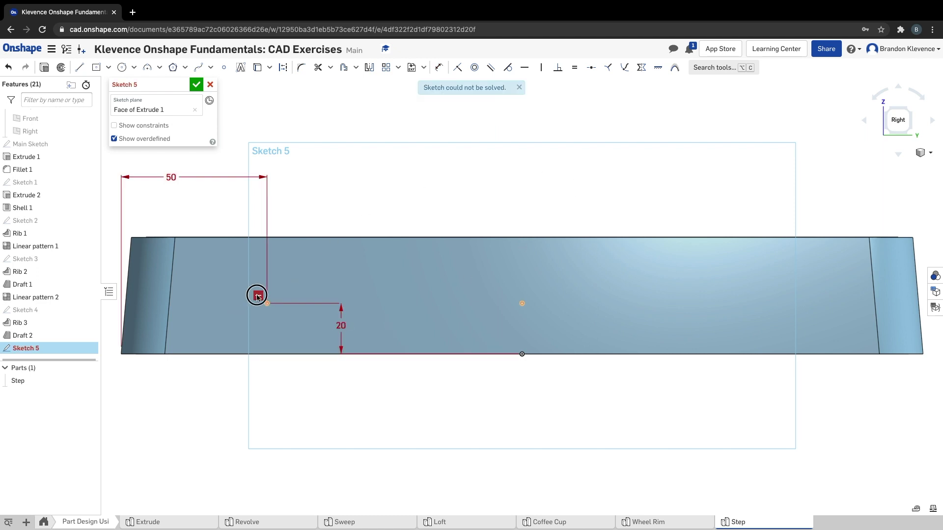
key("Delete")
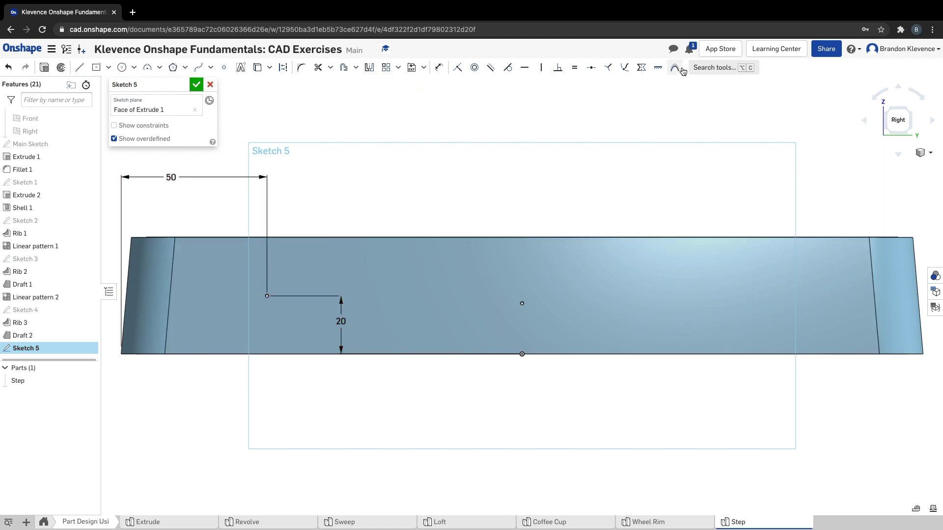
left_click(532, 67)
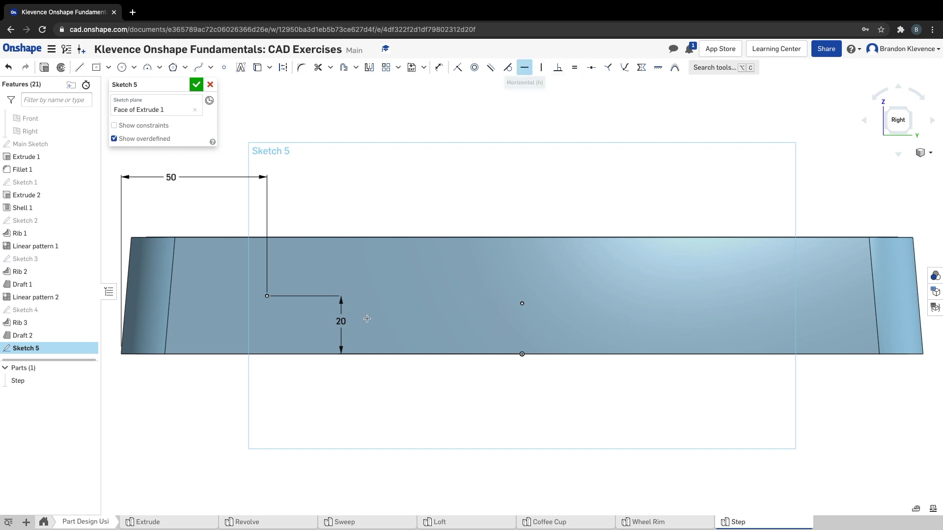
left_click(267, 295)
left_click(523, 302)
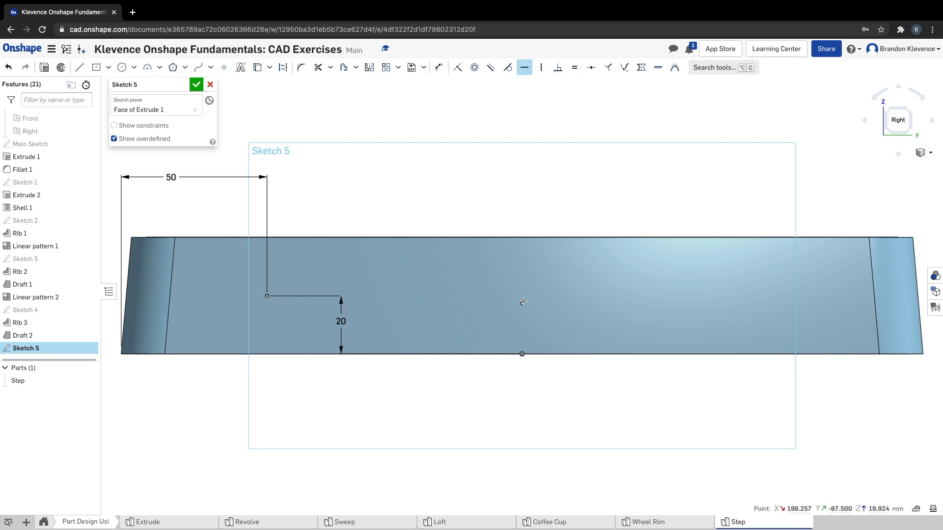
Show the sketch constraints and delete the conflicting one tying the centre point to the bottom edge's midpoint
left_click(113, 125)
key("Escape")
left_click(513, 295)
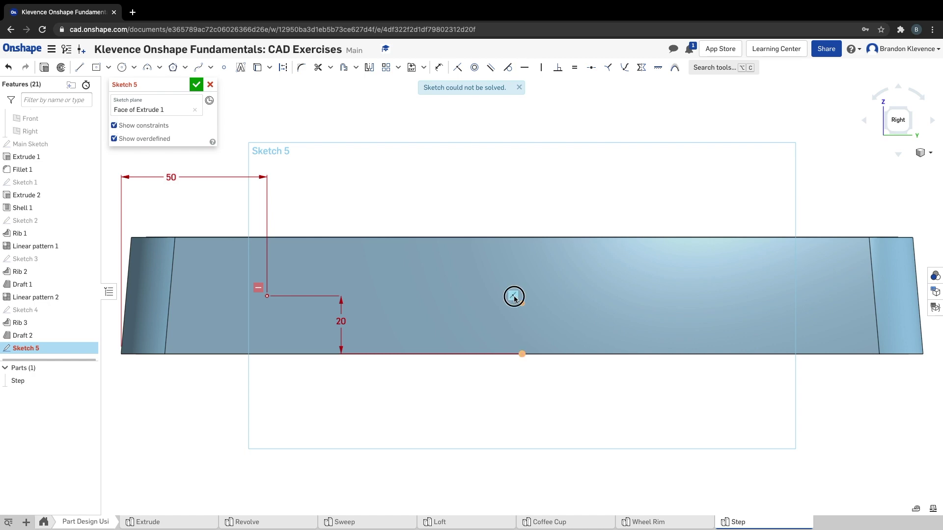
key("Delete")
Check the exercise and make the centre sketch point vertical to the midpoint of the bottom edge, keeping constraints shown
key("ctrl+Right")
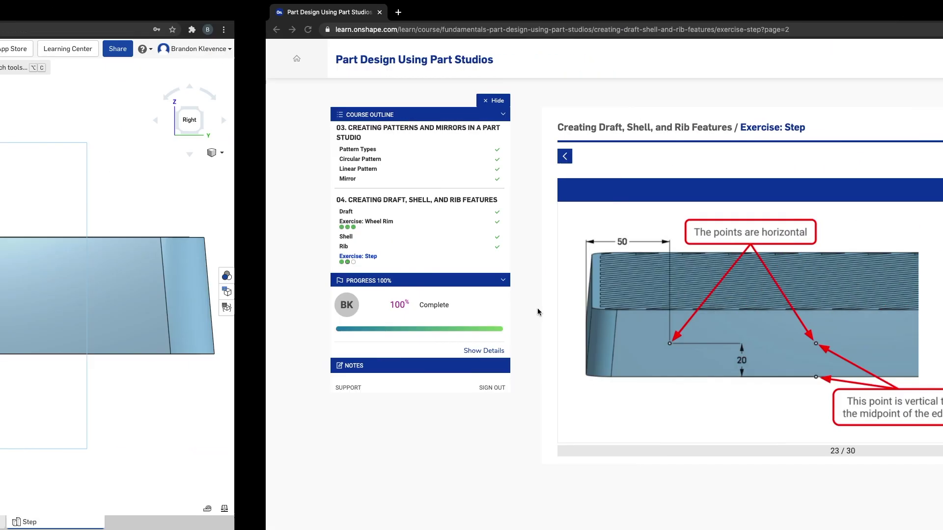
key("ctrl+Left")
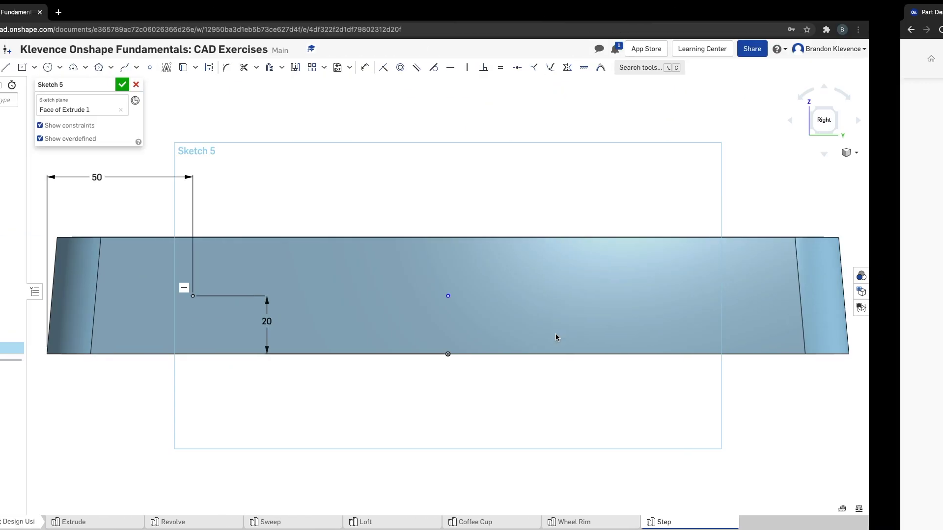
left_click(540, 68)
left_click(522, 354)
left_click(522, 295)
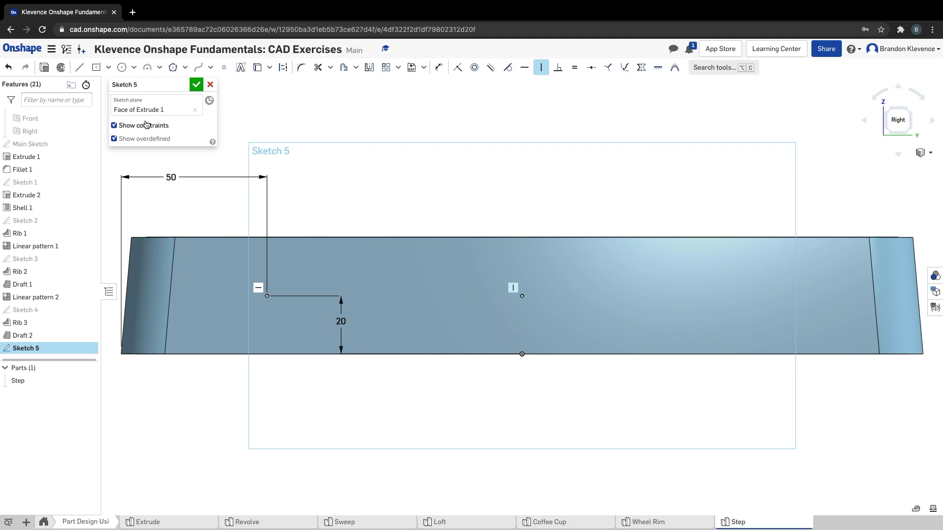
left_click(114, 126)
left_click(542, 72)
left_click(137, 126)
Advance the exercise to slide 24, review the hole settings and accept the sketch of the two points
key("ctrl+Right")
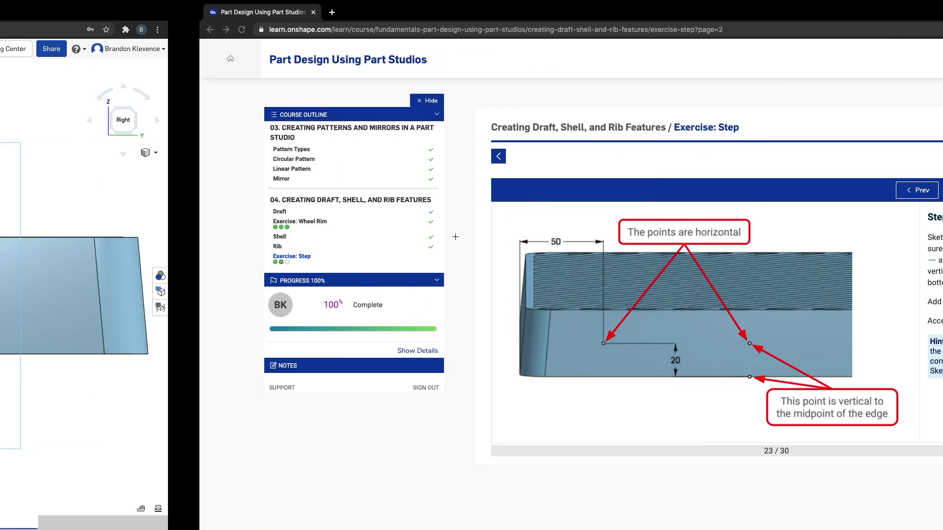
left_click(836, 193)
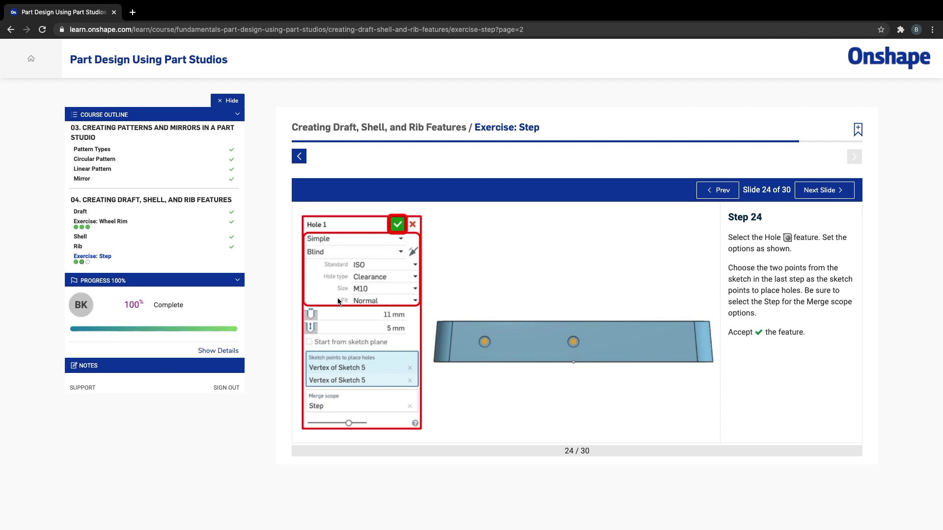
key("ctrl+Left")
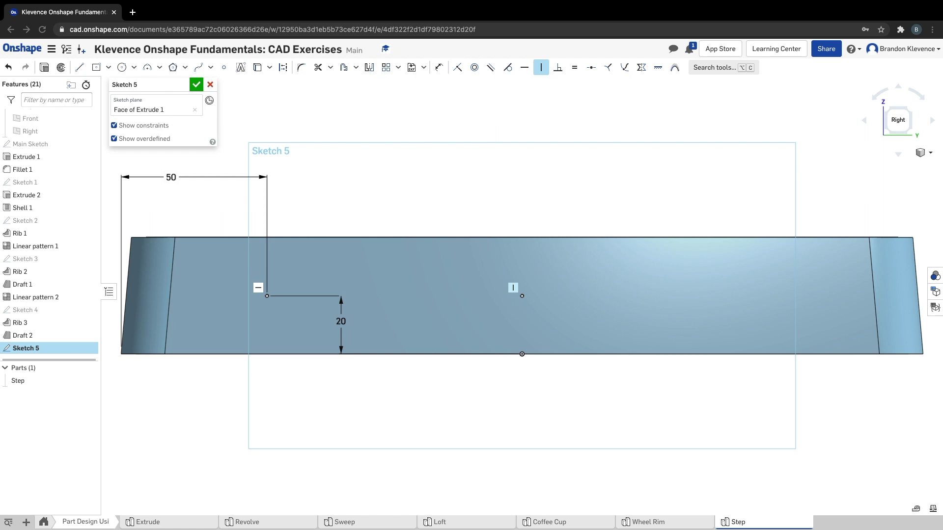
left_click(196, 85)
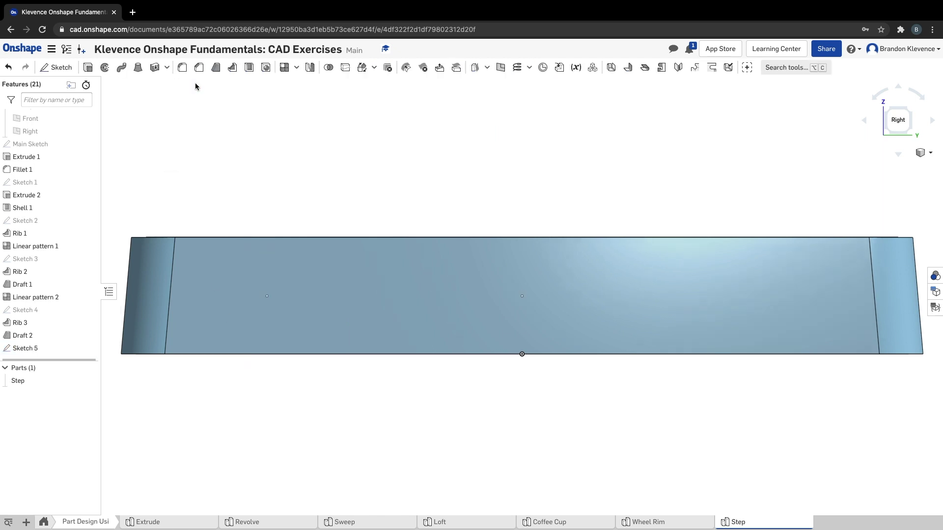
Start a Hole feature on the two sketch points, with the Simple style and Blind termination
left_click(266, 67)
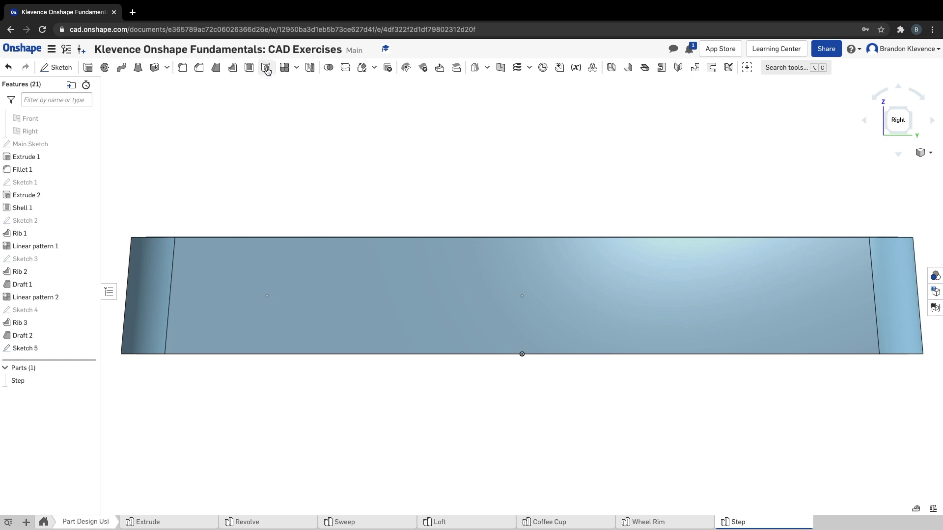
left_click(267, 296)
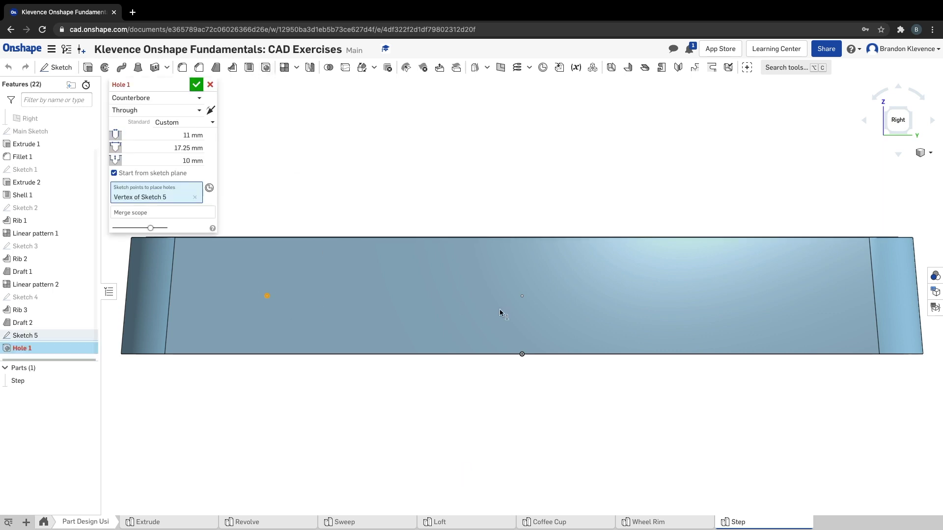
left_click(522, 296)
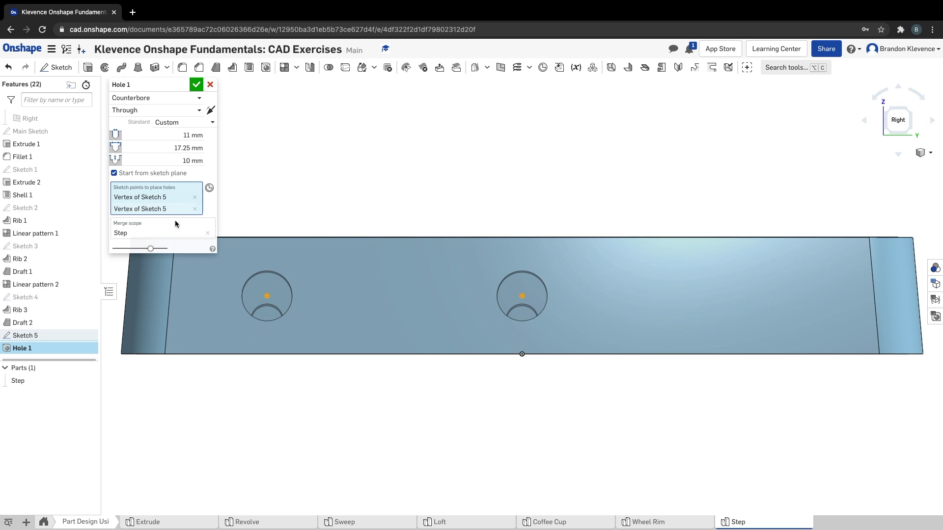
left_click(157, 98)
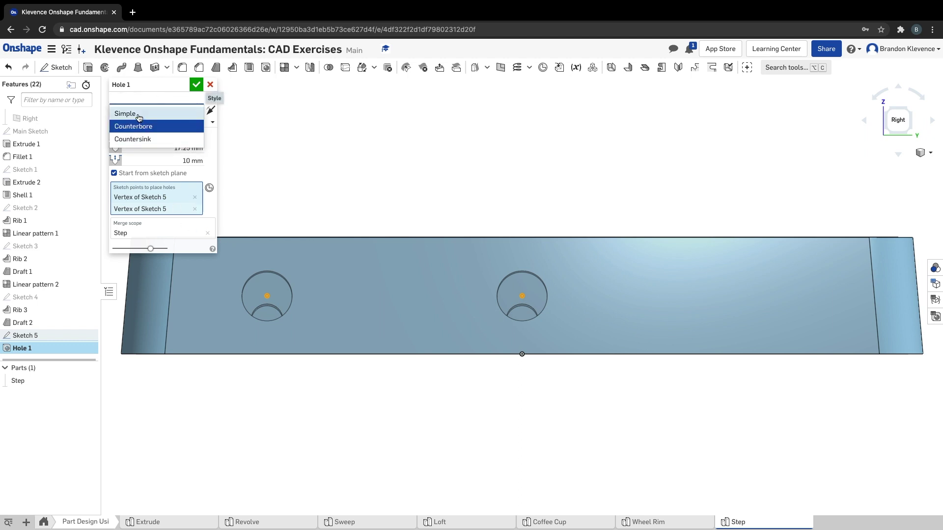
left_click(139, 114)
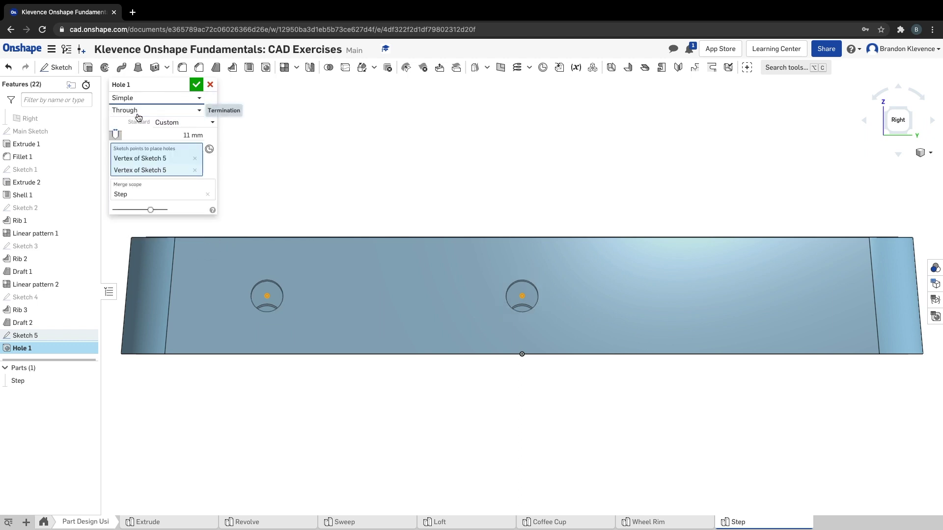
left_click(175, 112)
left_click(174, 134)
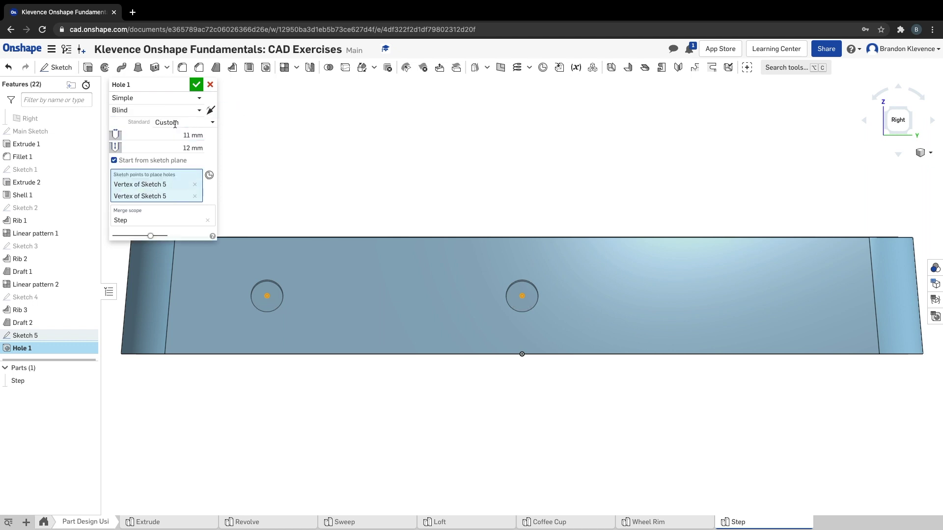
Set the holes to the ISO standard with size M10
left_click(175, 123)
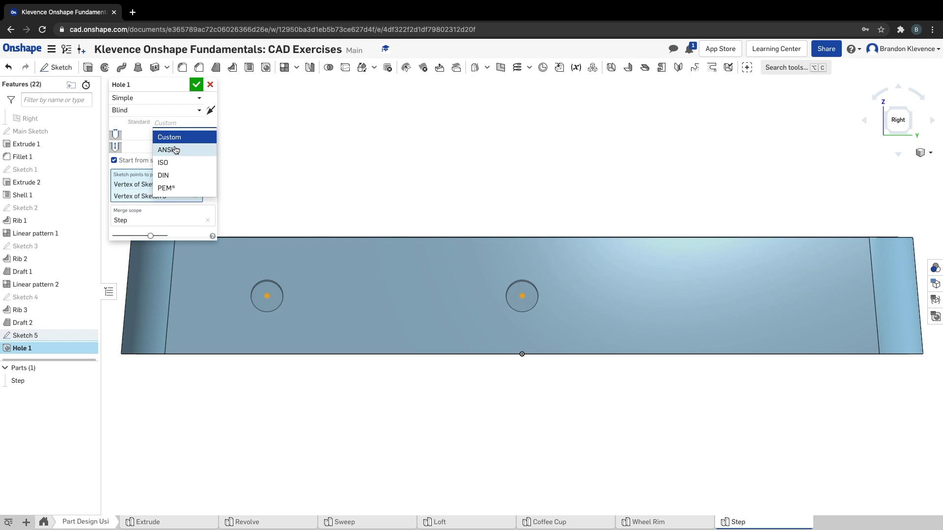
left_click(177, 163)
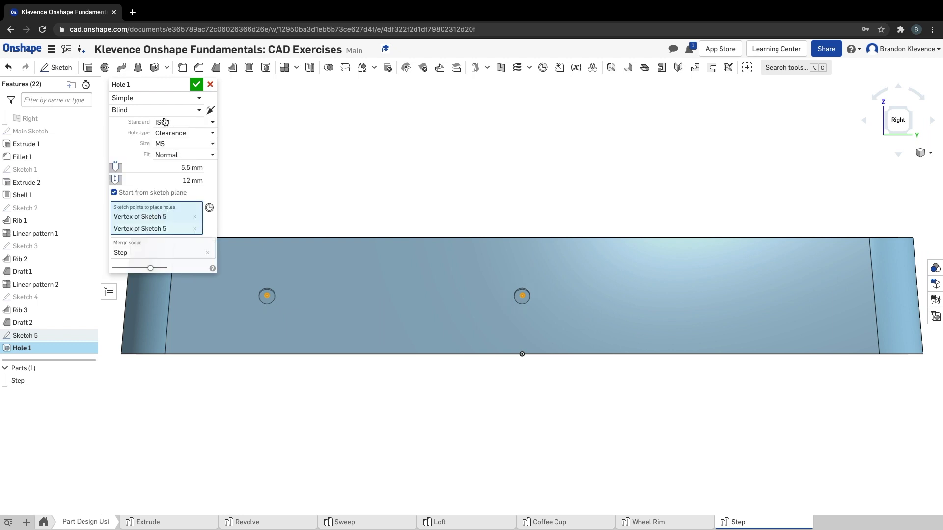
left_click(165, 145)
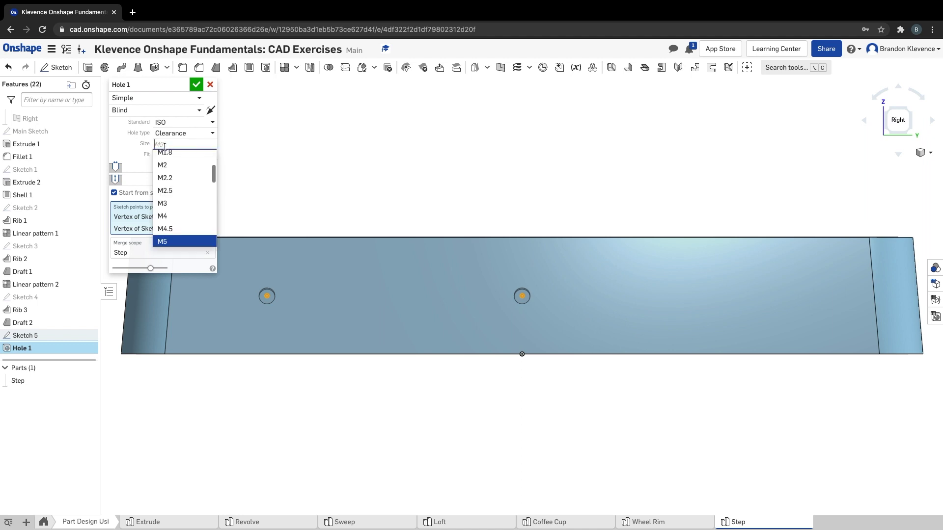
left_click(179, 223)
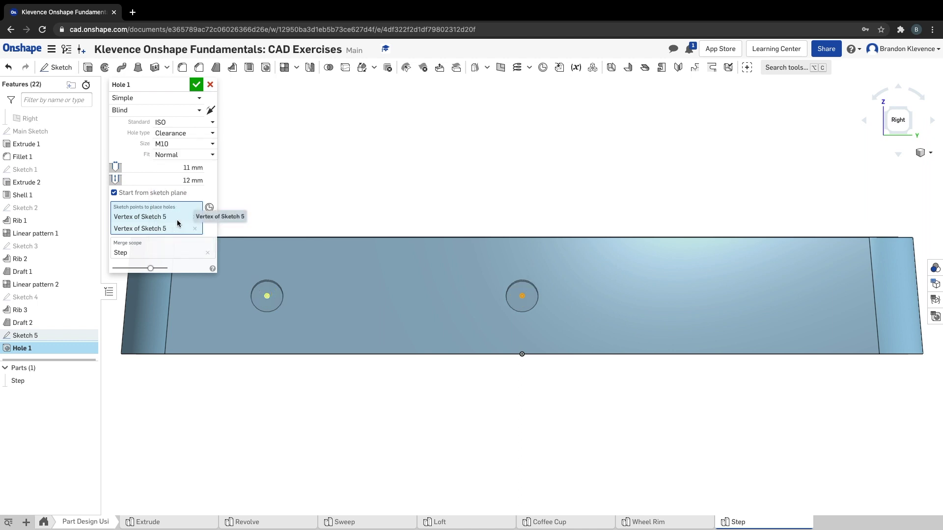
Set the hole depth to 5 mm and turn off starting from the sketch plane
left_click(191, 180)
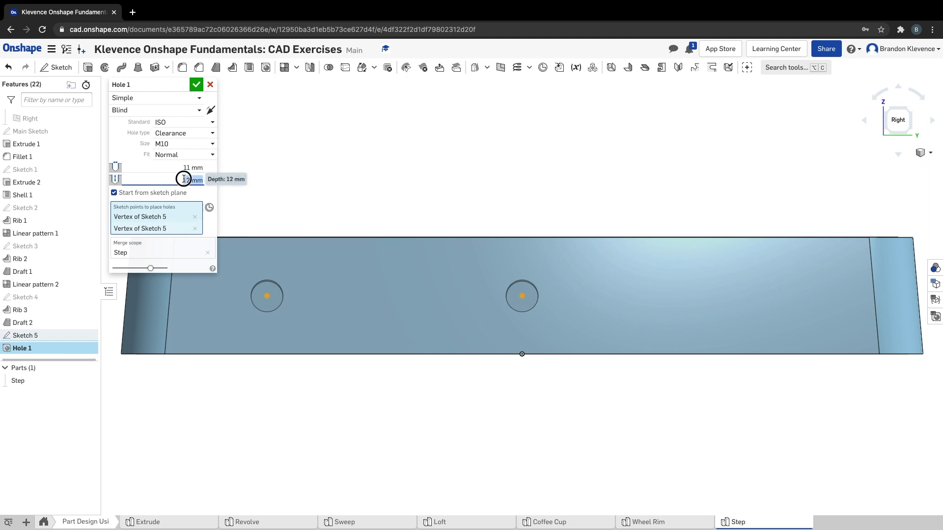
left_click_drag(196, 180, 173, 180)
type("5")
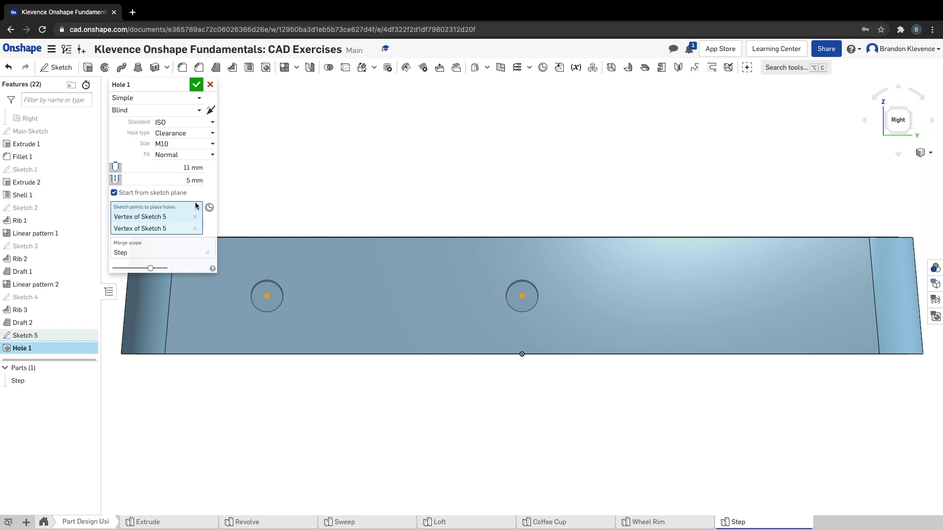
left_click(114, 193)
Compare the hole settings with the exercise, advance it to slide 25 and accept the hole feature
mouse_move(319, 199)
right_mouse_down()
mouse_move(367, 220)
mouse_move(315, 206)
mouse_move(264, 217)
right_mouse_up()
key("ctrl+Right")
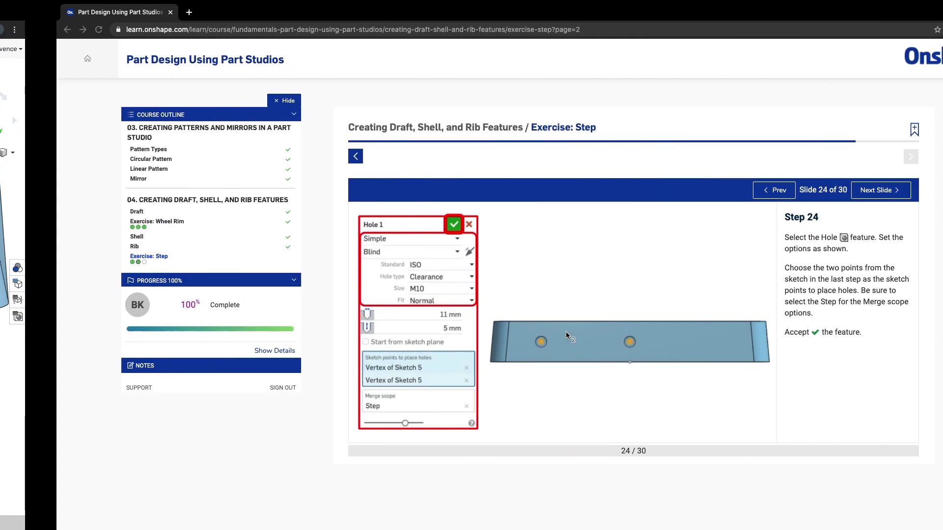
left_click(828, 185)
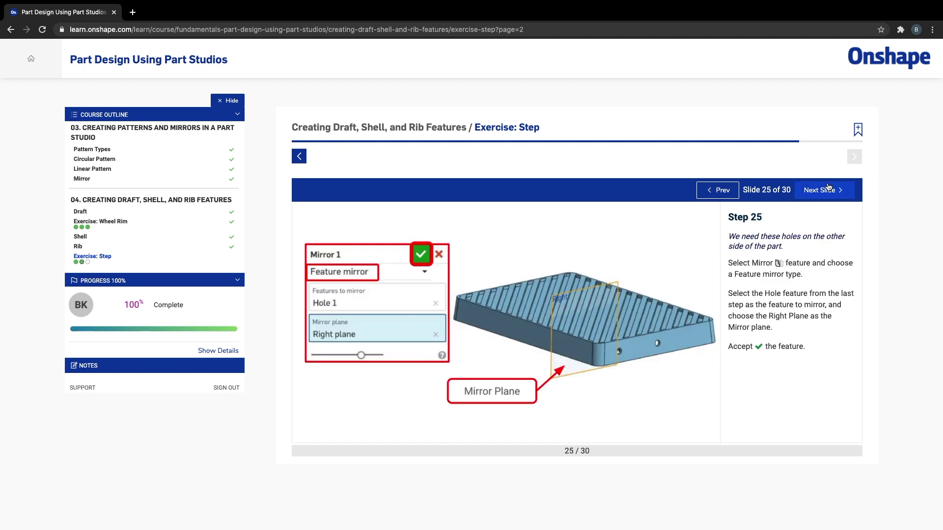
key("ctrl+Left")
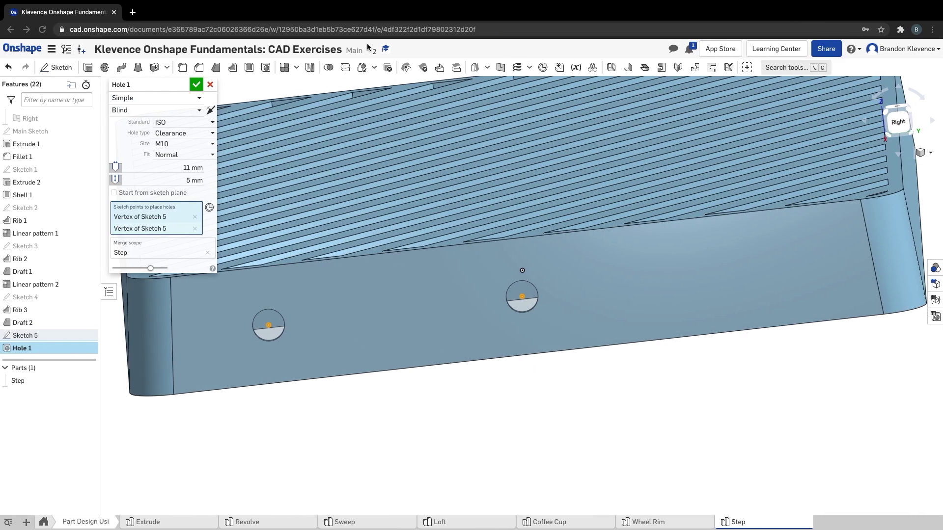
left_click(197, 86)
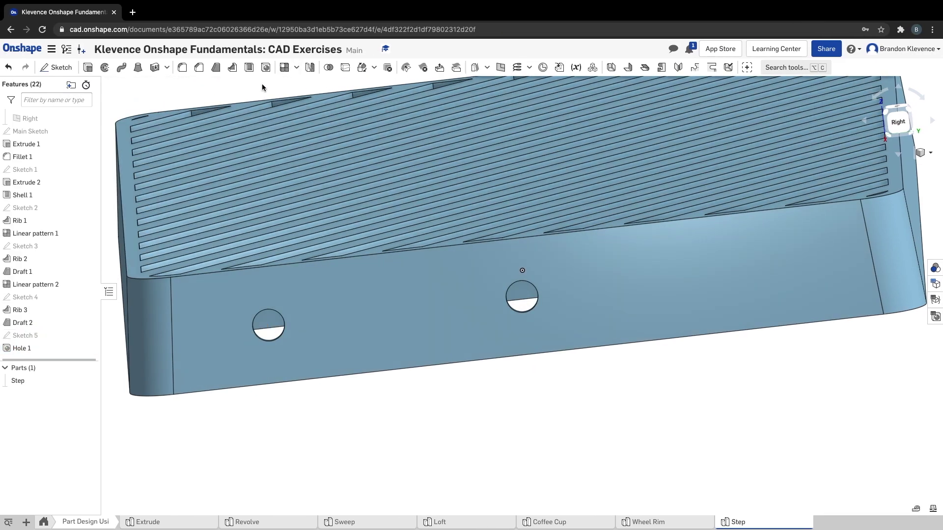
Mirror the Hole 1 feature about the Right plane with a Feature mirror, as the exercise shows
right_click_drag(417, 484, 444, 467)
key("ctrl+Right")
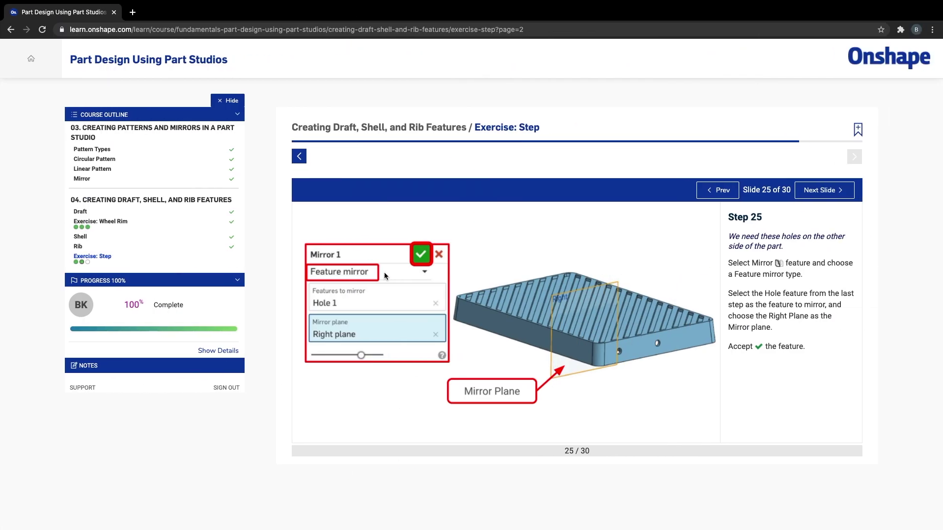
key("ctrl+Left")
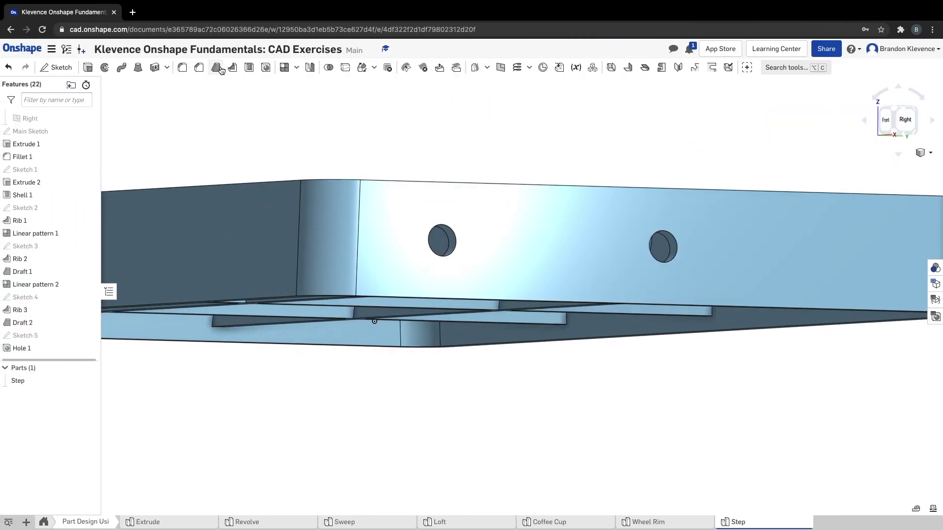
left_click(310, 68)
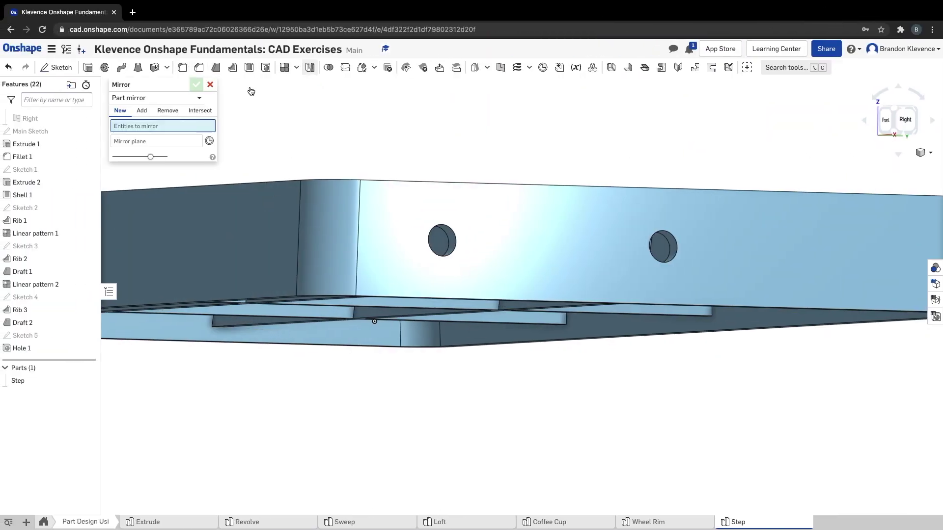
left_click(162, 98)
left_click(145, 125)
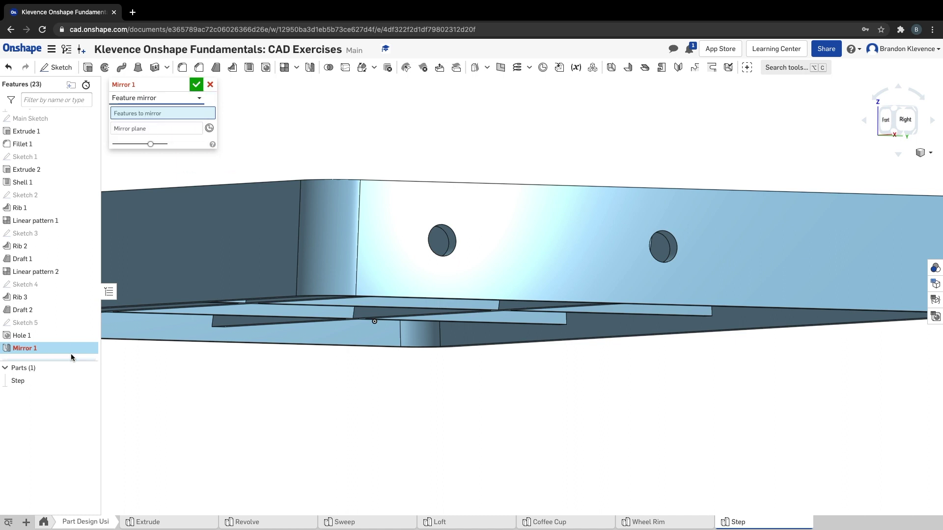
left_click(28, 336)
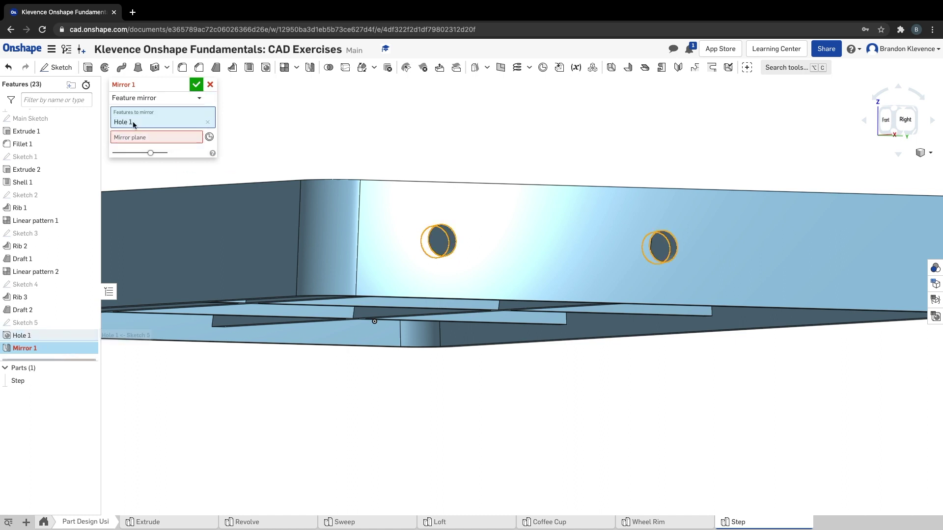
left_click(143, 139)
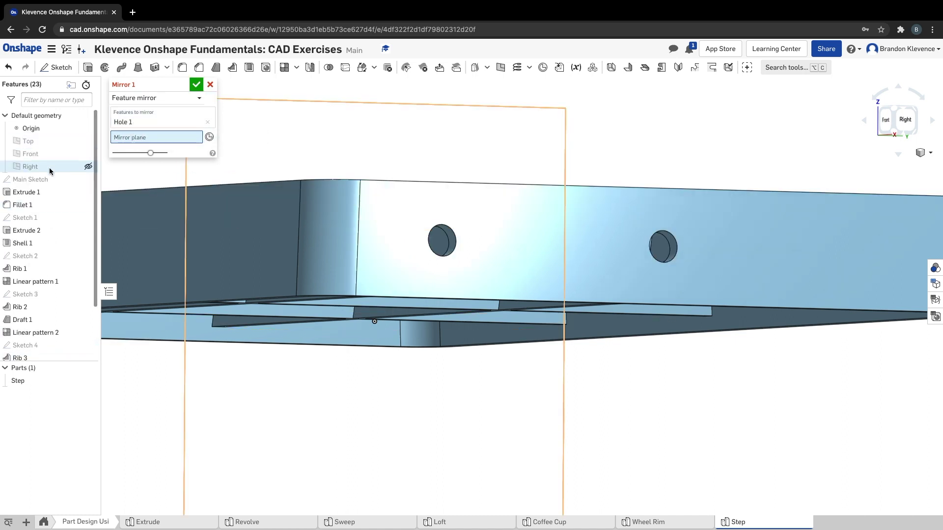
left_click(43, 166)
right_click_drag(281, 449, 261, 443)
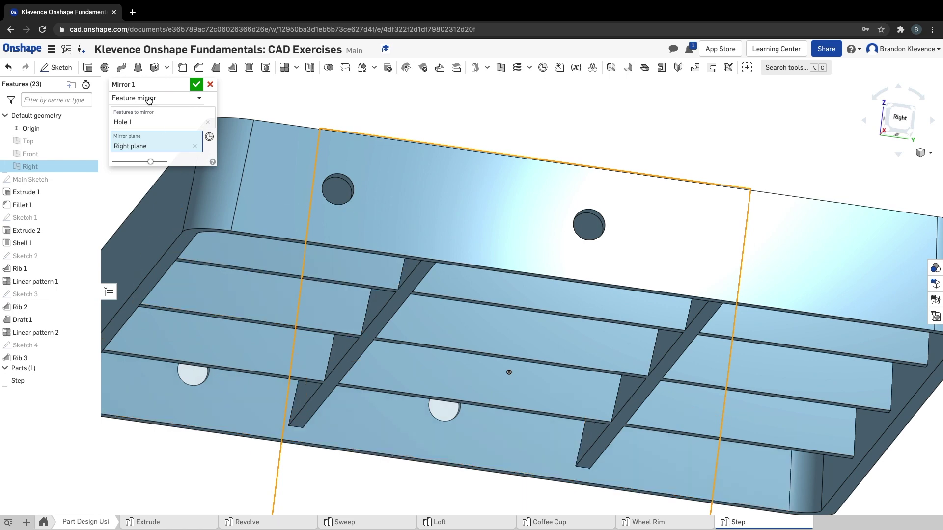
left_click(196, 85)
Advance the exercise to slide 26 and make the Right plane visible in the model
key("ctrl+Right")
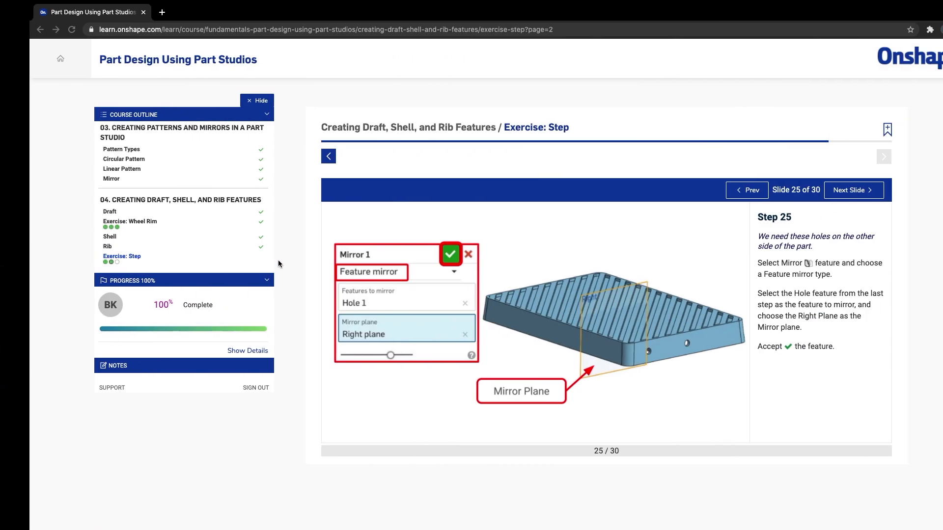
left_click(812, 193)
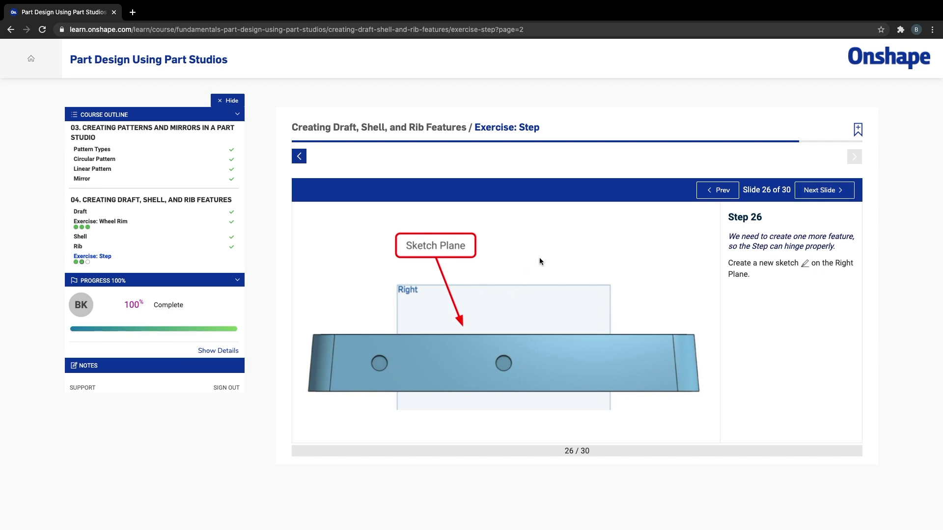
key("ctrl+Left")
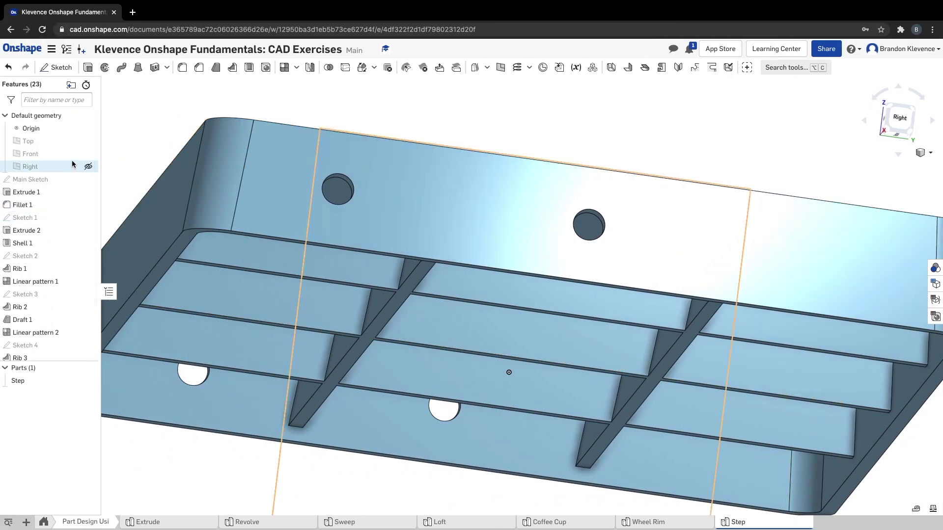
left_click(88, 166)
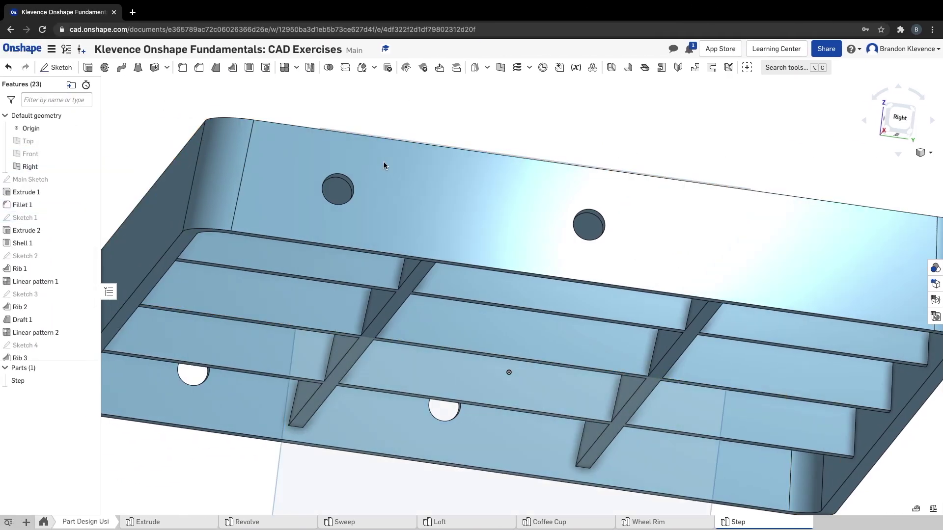
left_click(925, 154)
left_click(879, 165)
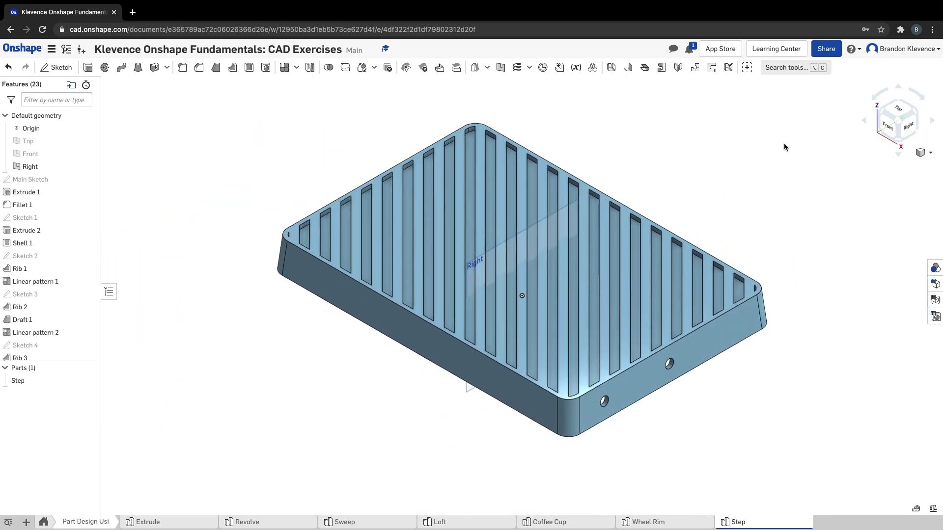
Start a new sketch on the Right plane and advance the exercise to slide 27 to read the profile dimensions
left_click(57, 67)
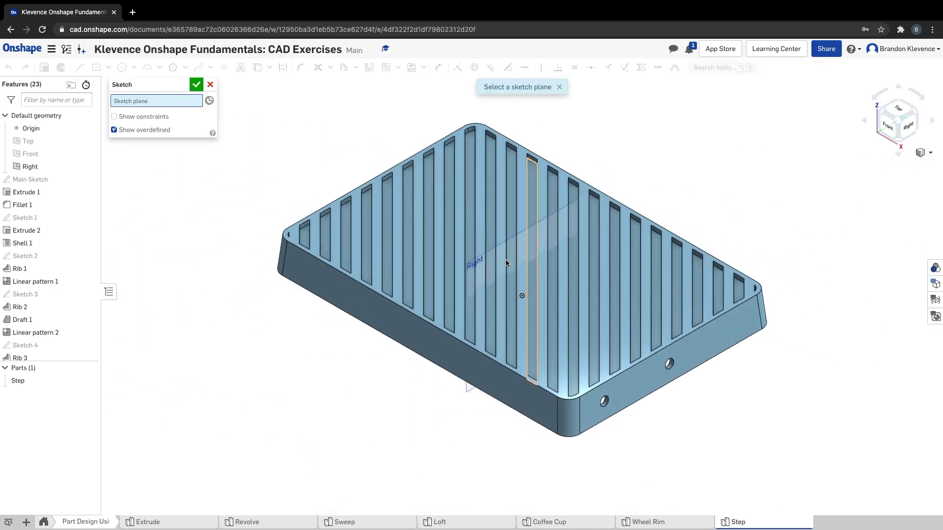
scroll(61, 137, "up", 5)
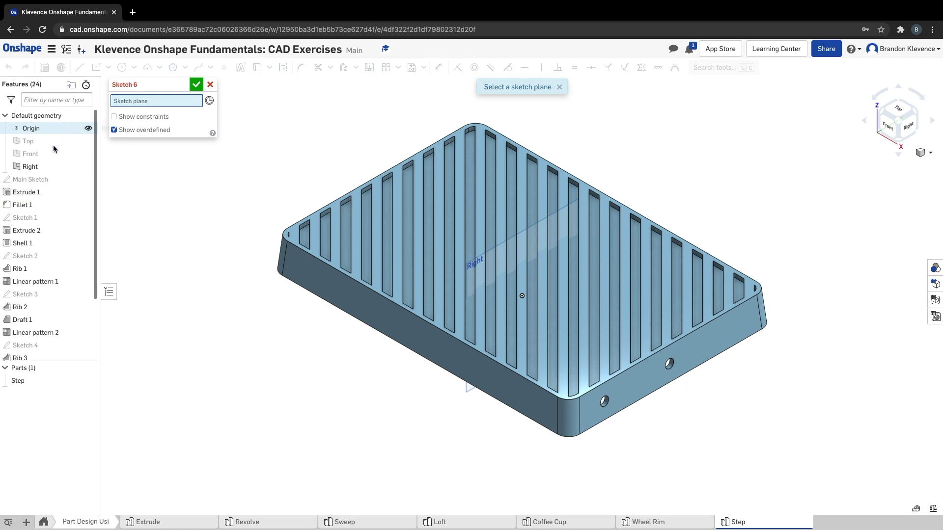
left_click(76, 167)
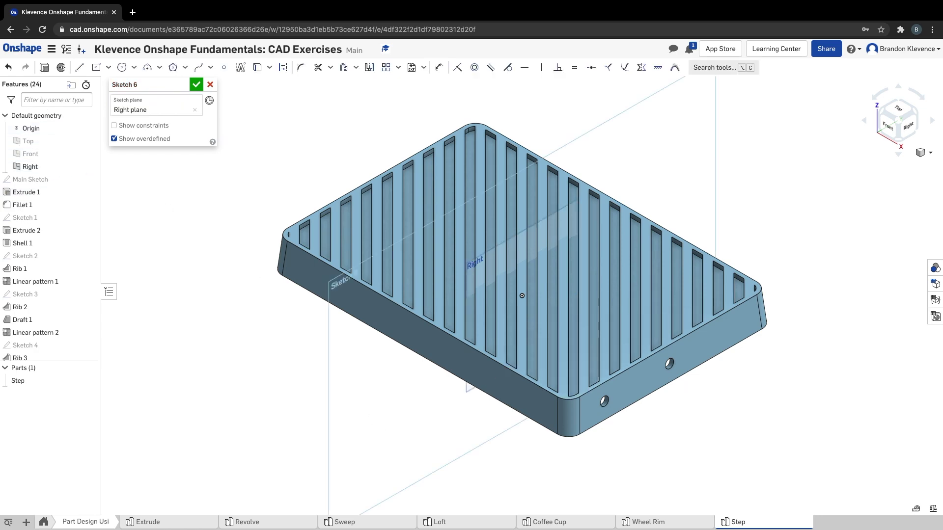
key("ctrl+Right")
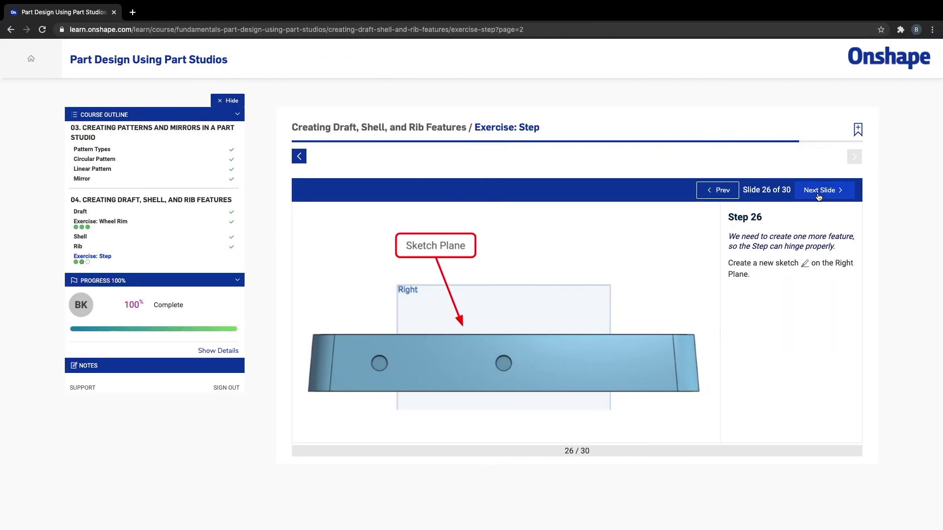
left_click(818, 195)
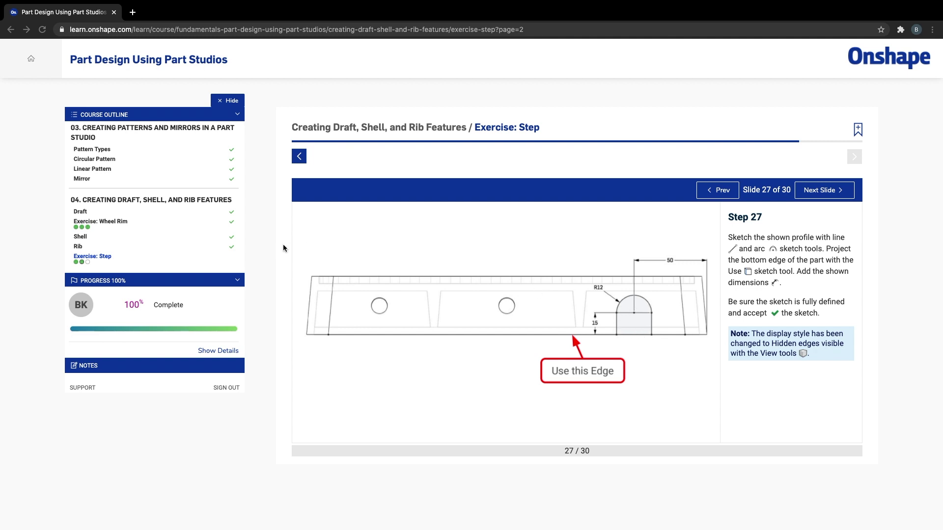
key("ctrl+Left")
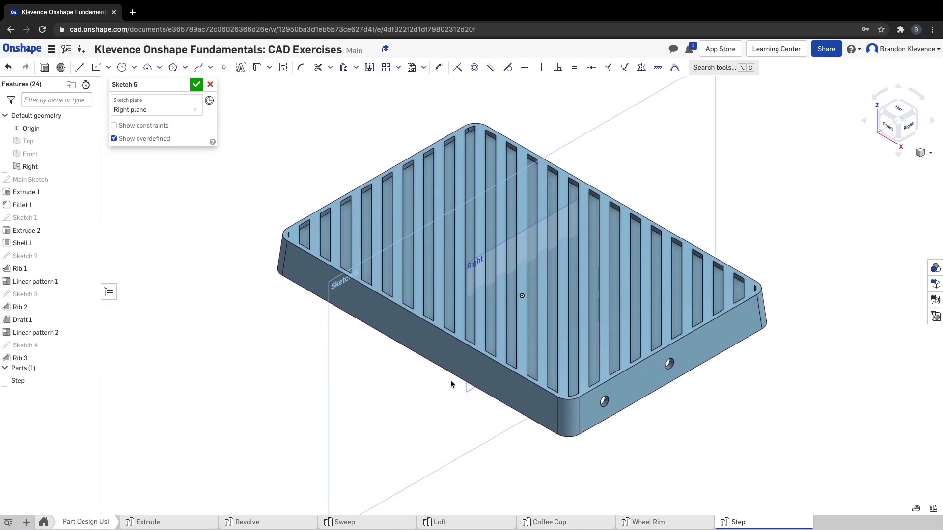
Sketch a vertical line about 15.7 mm long, rising from the part's bottom edge in the half without side holes
left_click(907, 129)
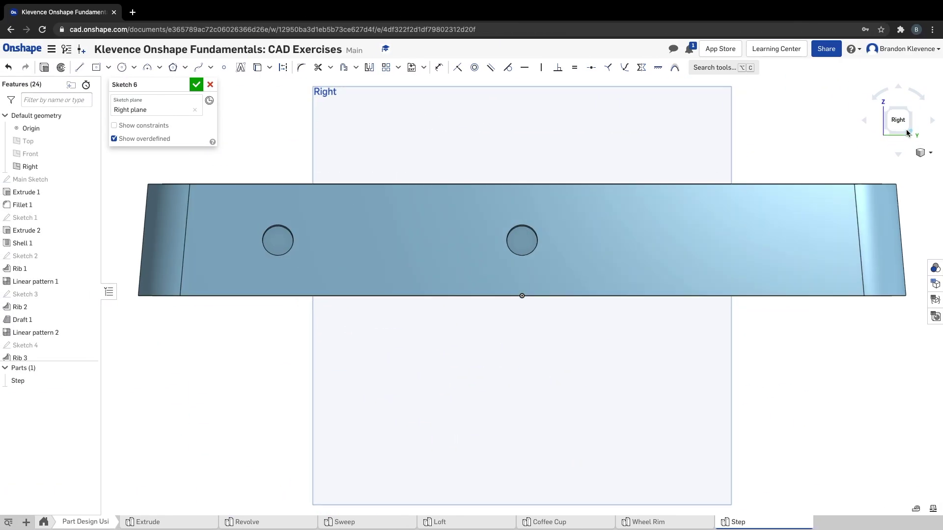
left_click(452, 195)
left_click(79, 67)
left_click(695, 295)
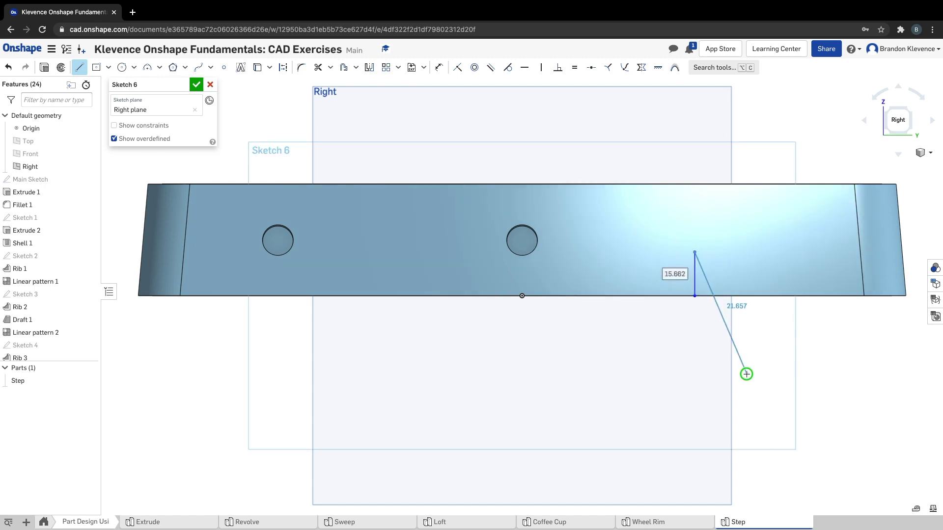
key("Up")
key("Up")
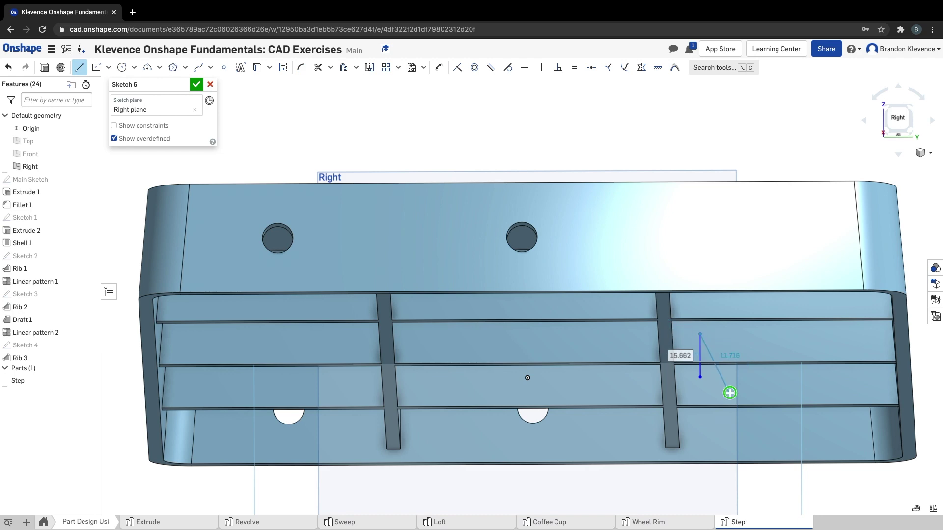
key("Down")
key("Down")
key("Down")
left_click(894, 123)
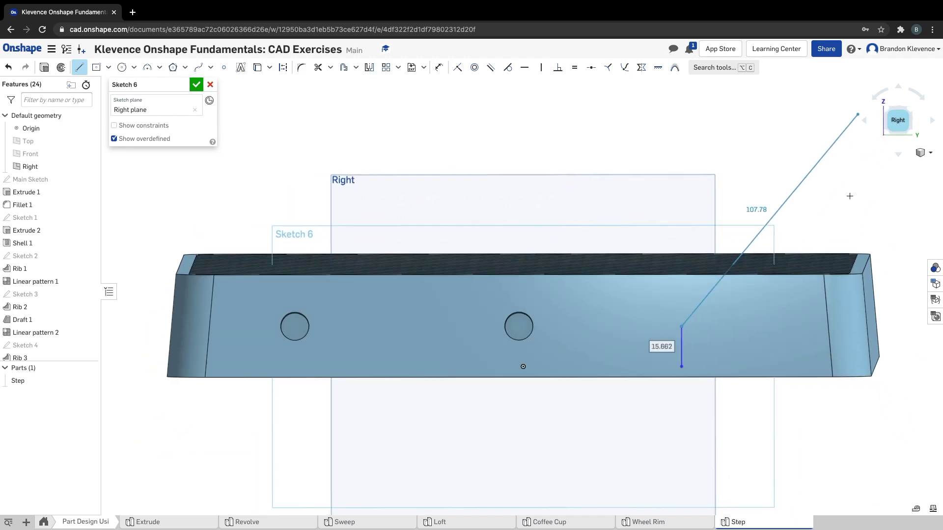
key("Escape")
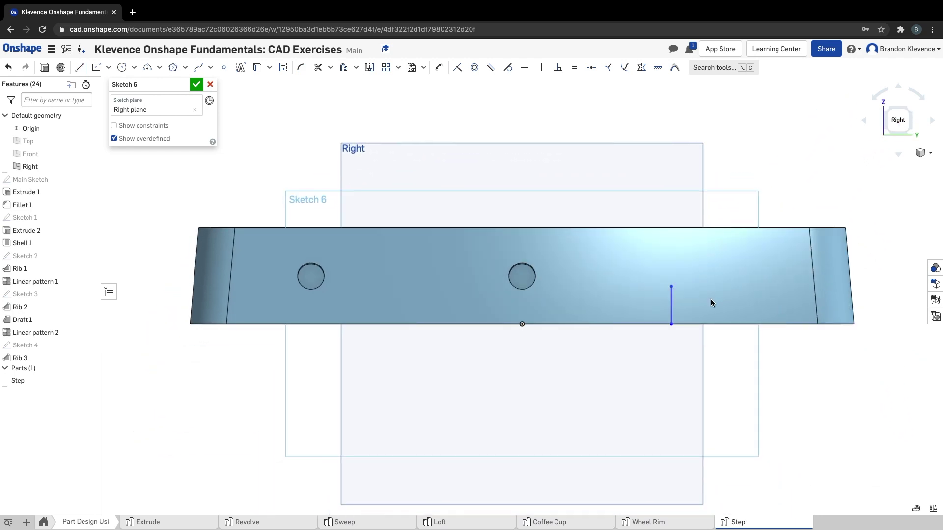
Draw a second vertical line from the bottom edge, parallel to the first and slightly shorter, nearer the part's undrilled end
key("l")
left_click(739, 323)
left_click(735, 289)
key("Escape")
Draw a three-point arc about 14 mm in radius joining the upper ends of the two vertical lines
left_click(147, 67)
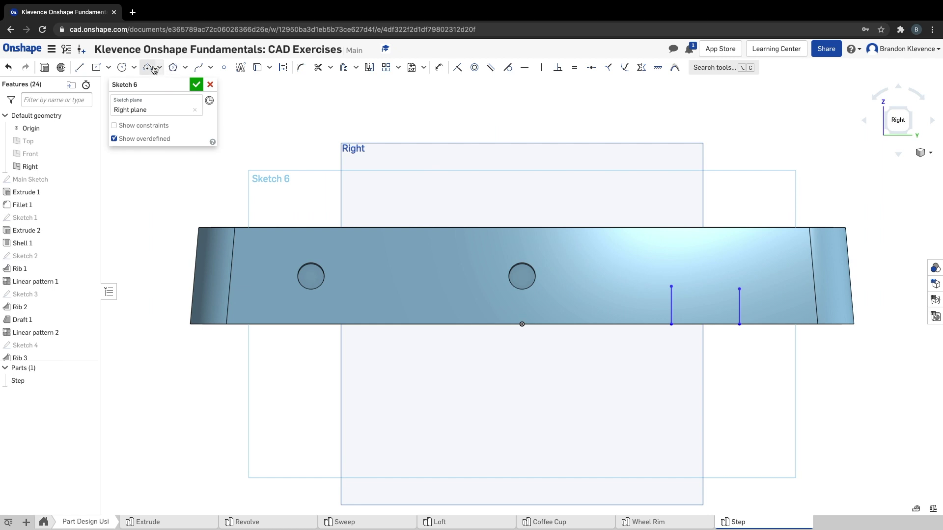
left_click(671, 286)
left_click(740, 290)
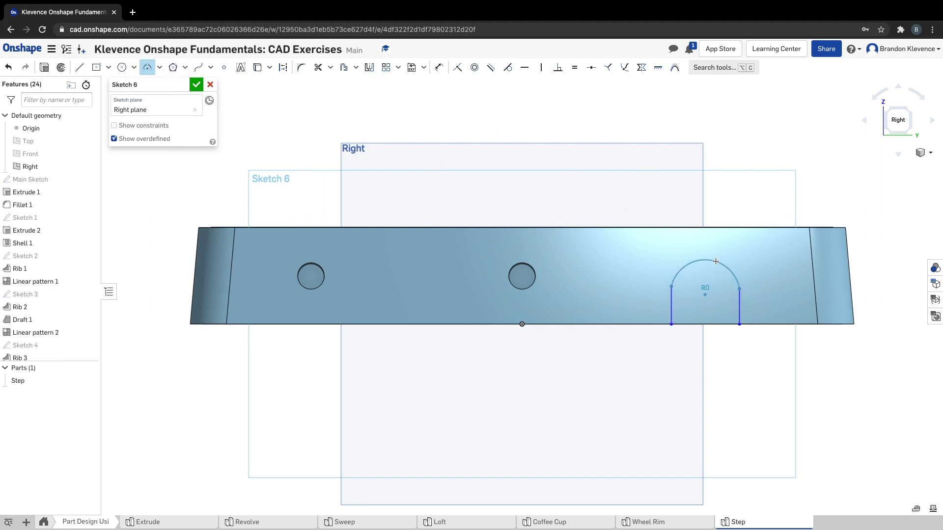
left_click(711, 258)
key("Escape")
Dimension the arc's radius at 12 mm
key("d")
left_click(682, 265)
left_click(660, 193)
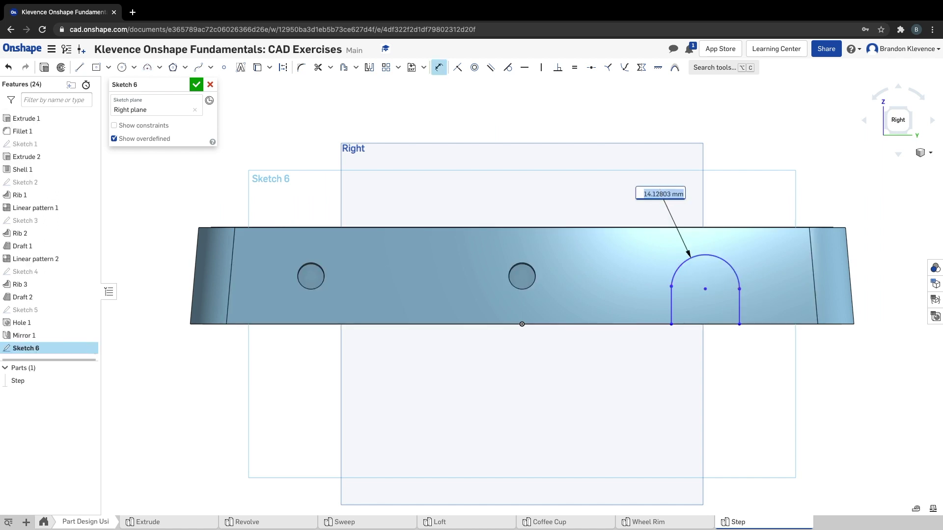
type("22")
key("Return")
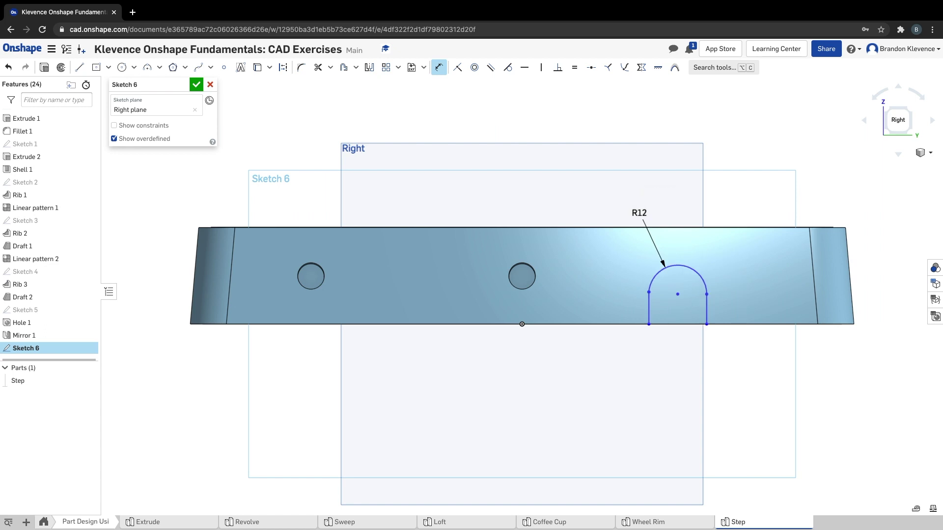
key("Escape")
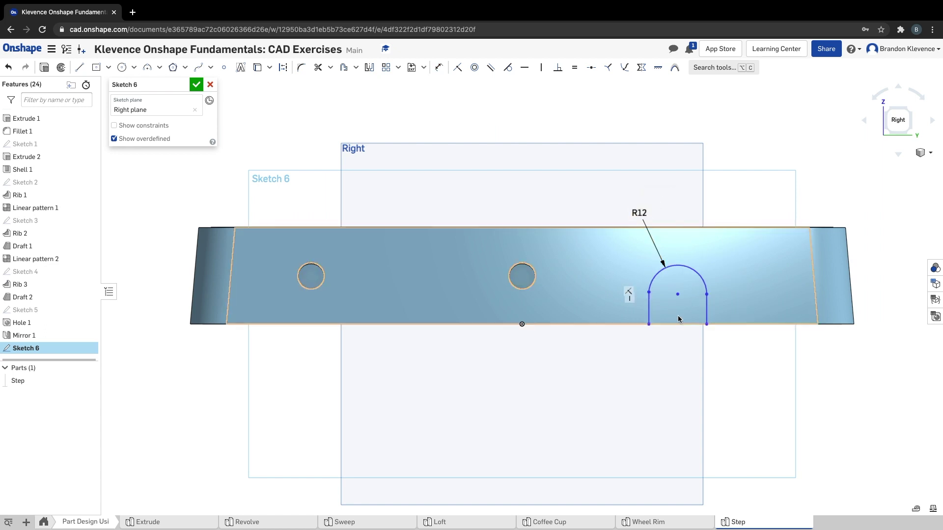
Add a horizontal dimension between the arc's center and the part's lower corner at the undrilled end
key("u")
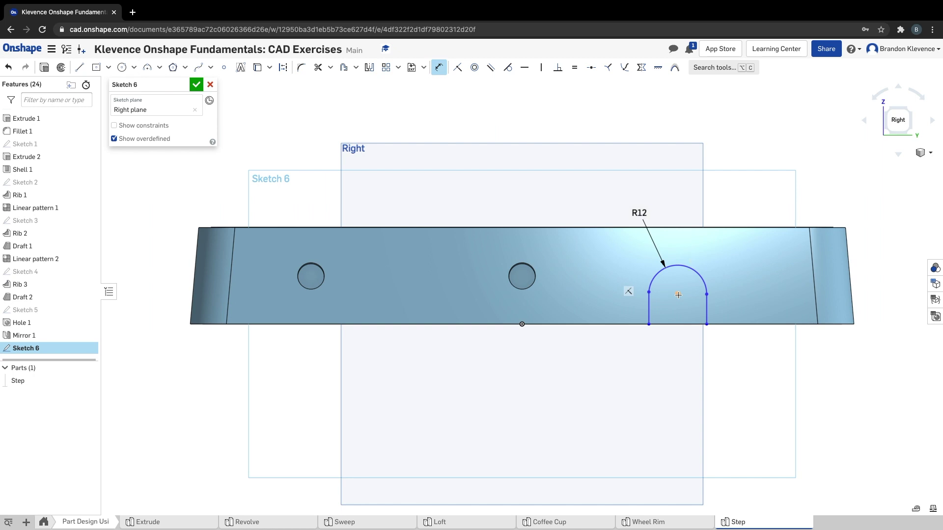
left_click(678, 294)
left_click(853, 323)
left_click(762, 155)
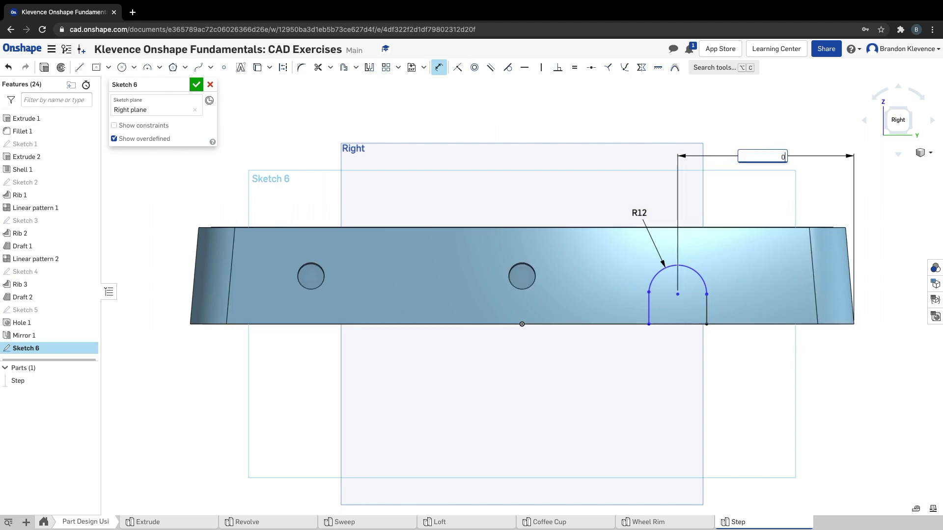
type("0")
key("Return")
key("Escape")
key("ctrl+z")
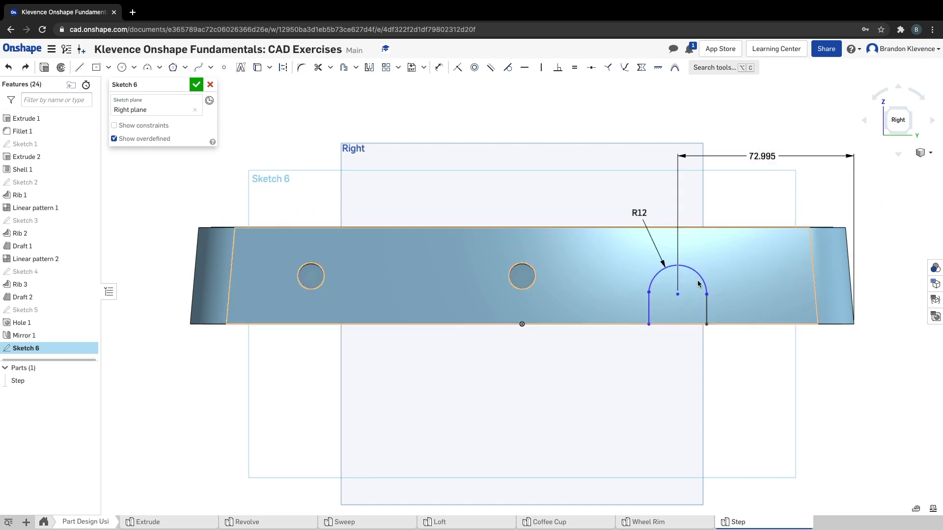
Dimension the height of the vertical line nearer the side holes at 15 mm
key("u")
left_click(649, 321)
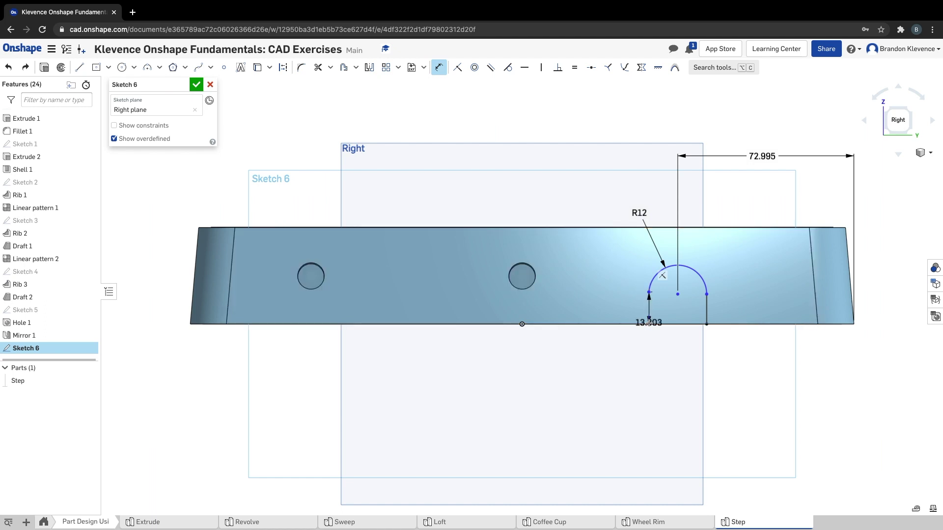
left_click(607, 303)
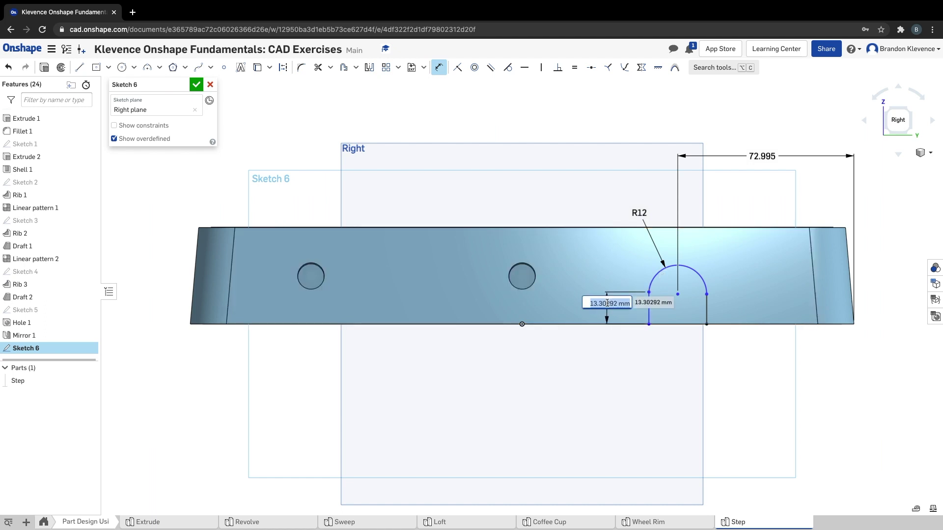
type("15")
key("Return")
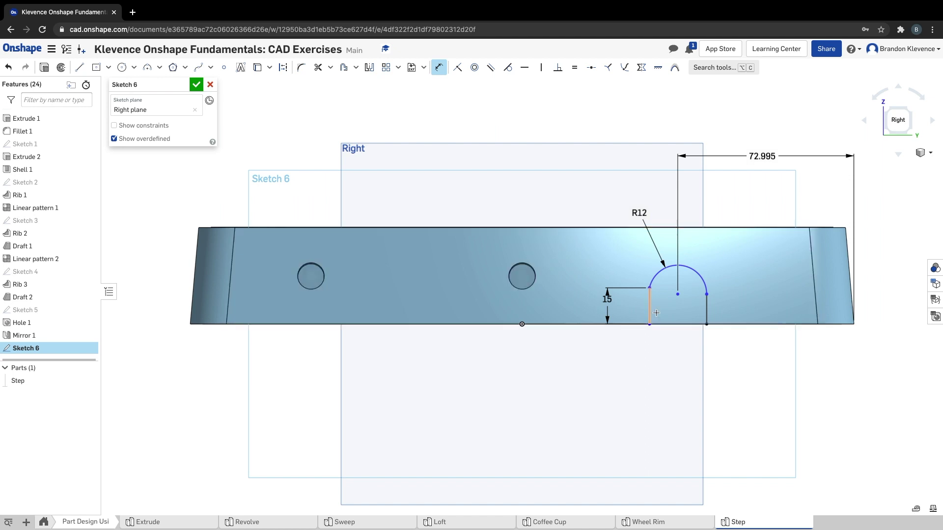
Set the horizontal distance from the arc's center to the part's undrilled end to 50 mm
double_click(766, 157)
type("50")
key("Return")
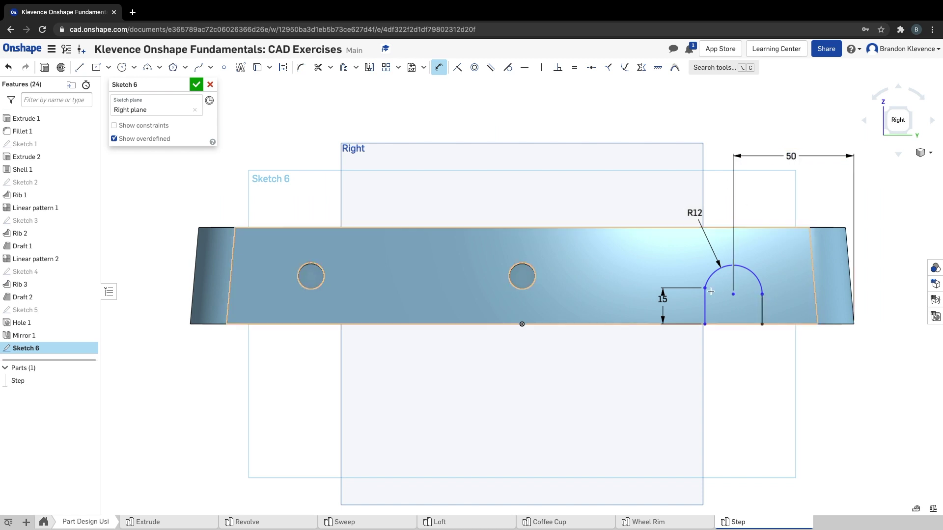
Apply a horizontal constraint between the arc's two endpoints so they sit at the same height
left_click(527, 67)
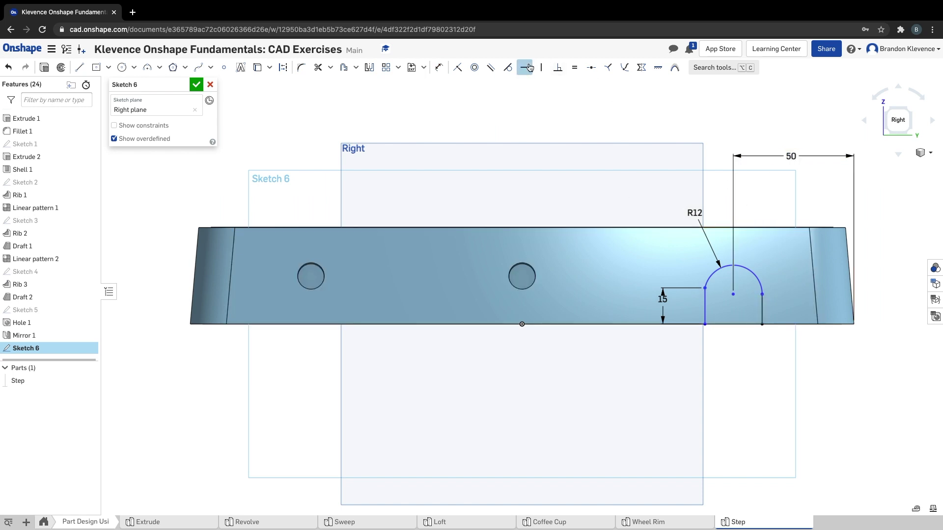
key("ctrl+Right")
key("ctrl+Left")
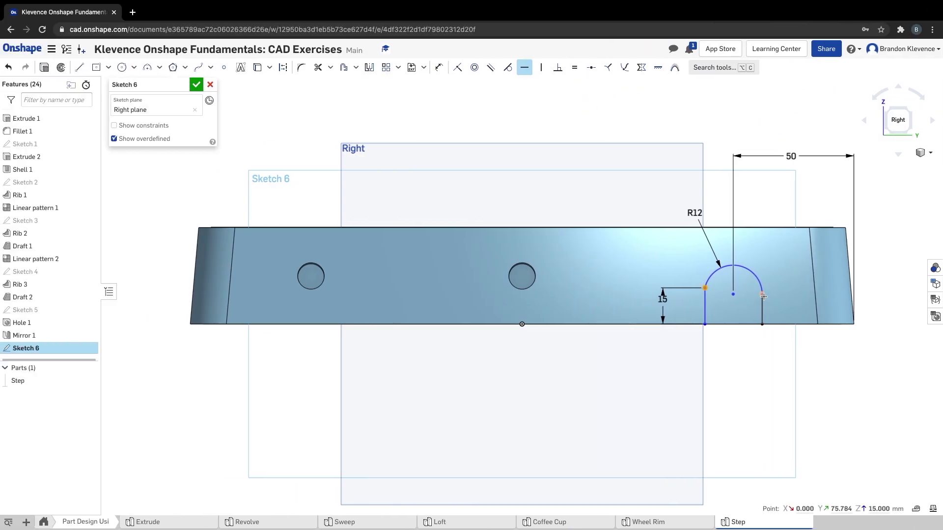
left_click(762, 295)
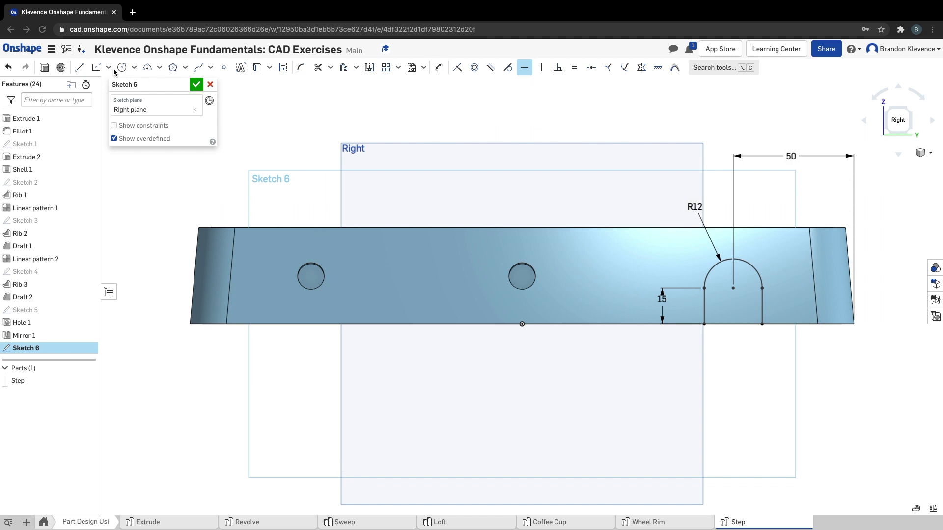
left_click(47, 68)
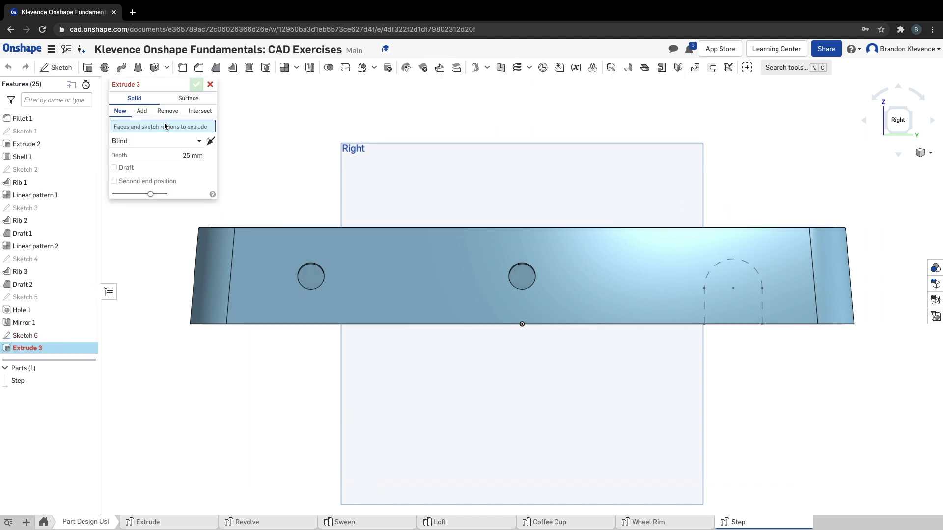
right_click_drag(194, 425, 194, 407)
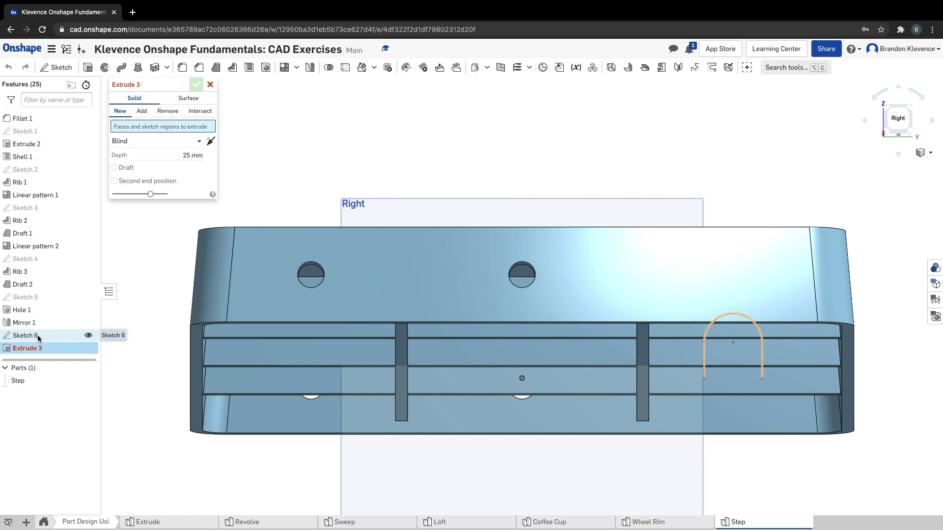
key("Escape")
Reopen the arched profile's sketch and close it with a line joining the lower ends of the two vertical lines
double_click(738, 379)
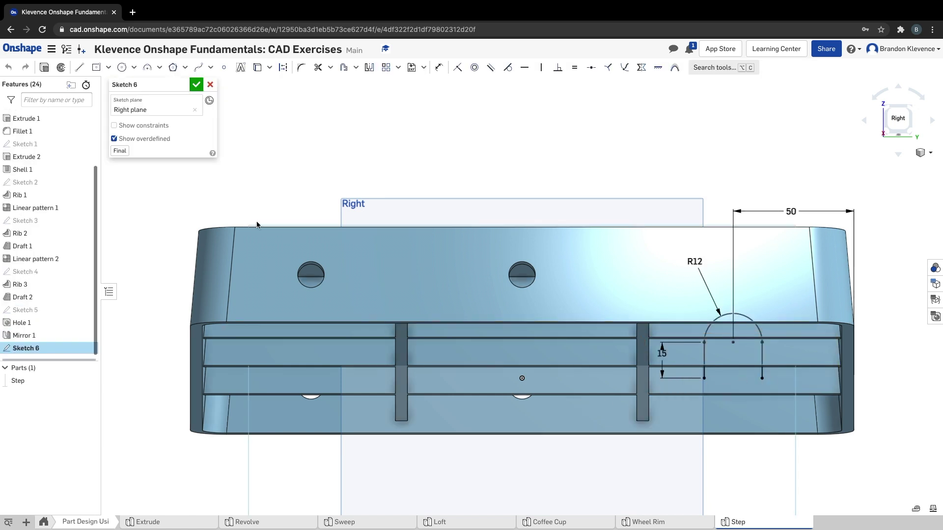
left_click(79, 67)
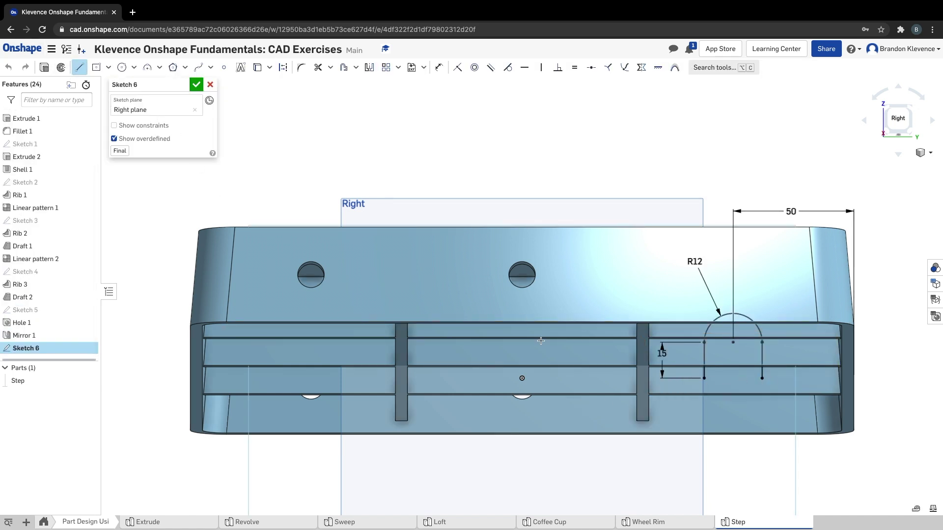
left_click(704, 378)
left_click(762, 378)
key("Escape")
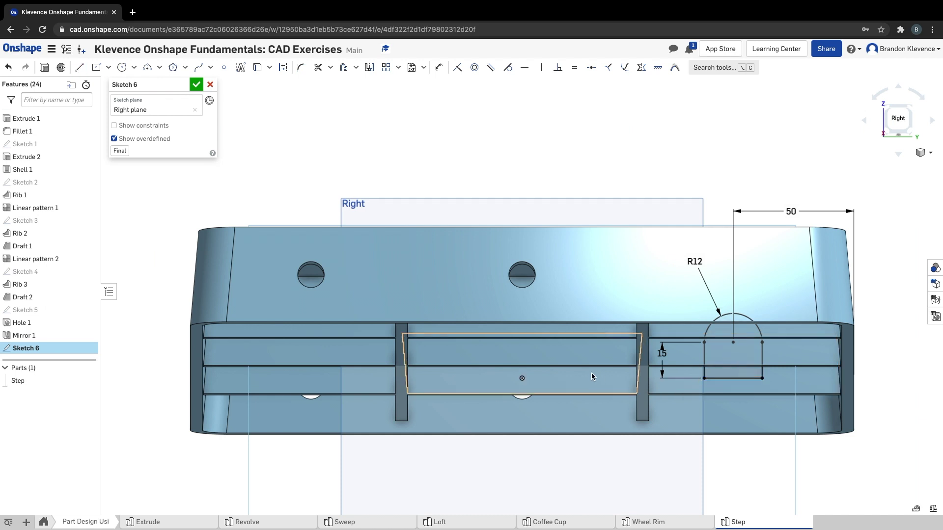
Extrude the arched profile as a Remove cut, Through all in both directions, with a second end position
left_click(43, 67)
key("shift+e")
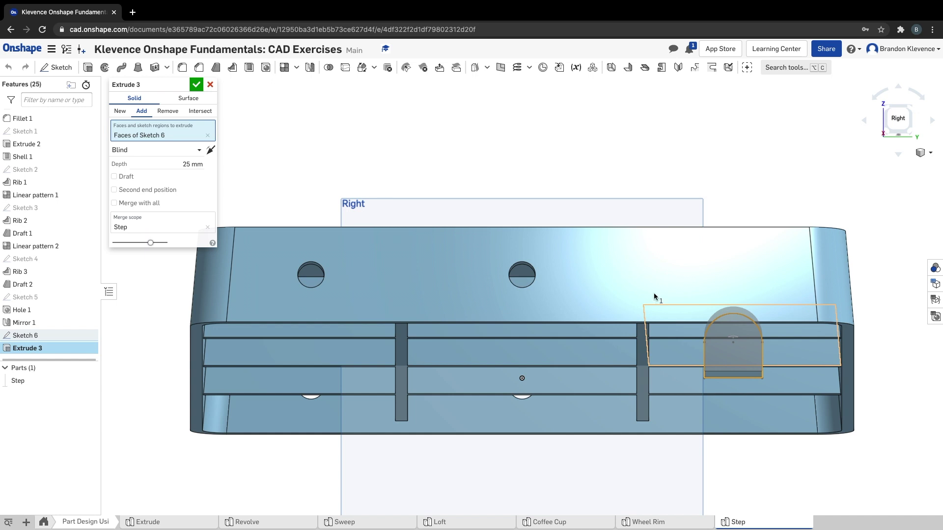
left_click(167, 112)
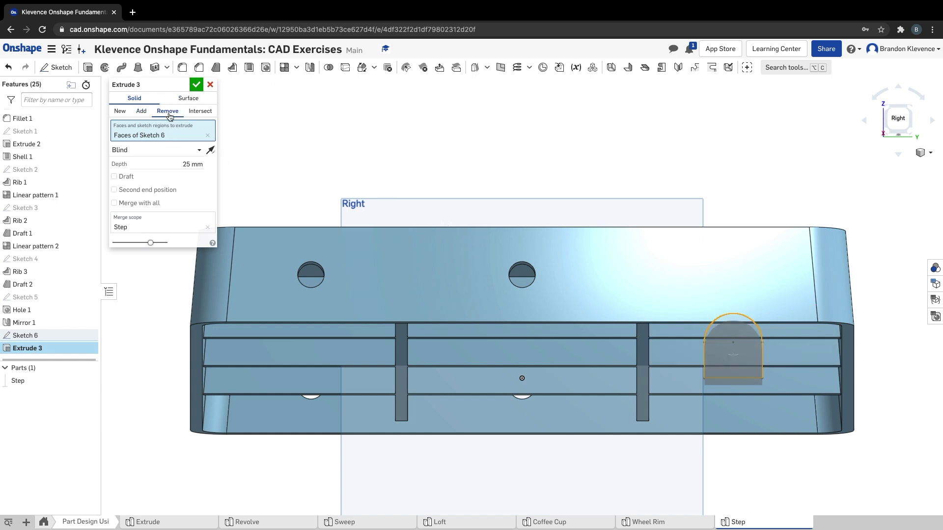
left_click(157, 150)
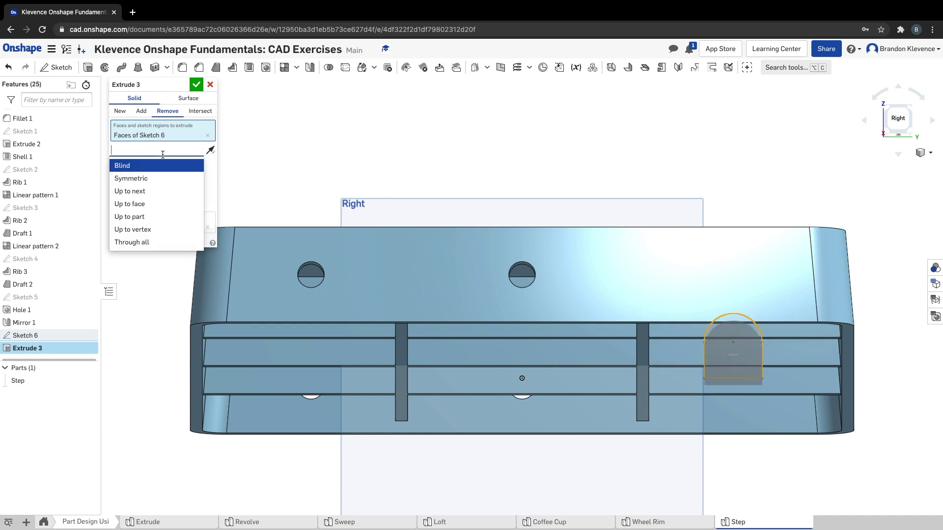
left_click(150, 239)
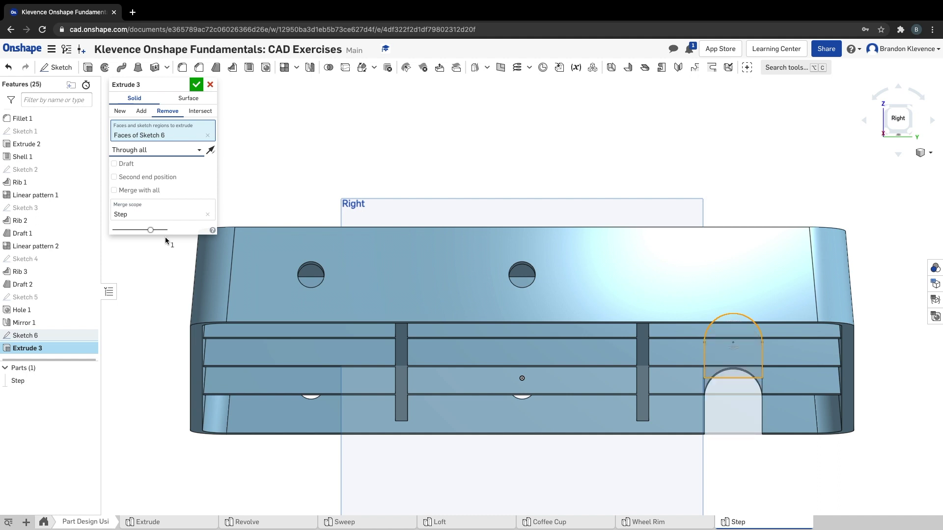
left_click(115, 177)
left_click(162, 190)
left_click(160, 268)
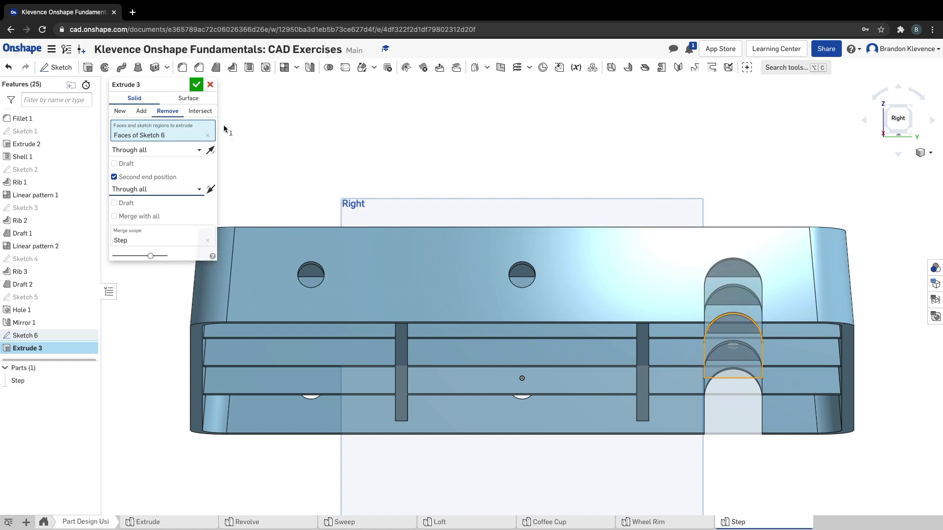
left_click(193, 85)
Advance the exercise past slide 27 and read the material assignment instructions on slide 29
right_click_drag(761, 174, 830, 120)
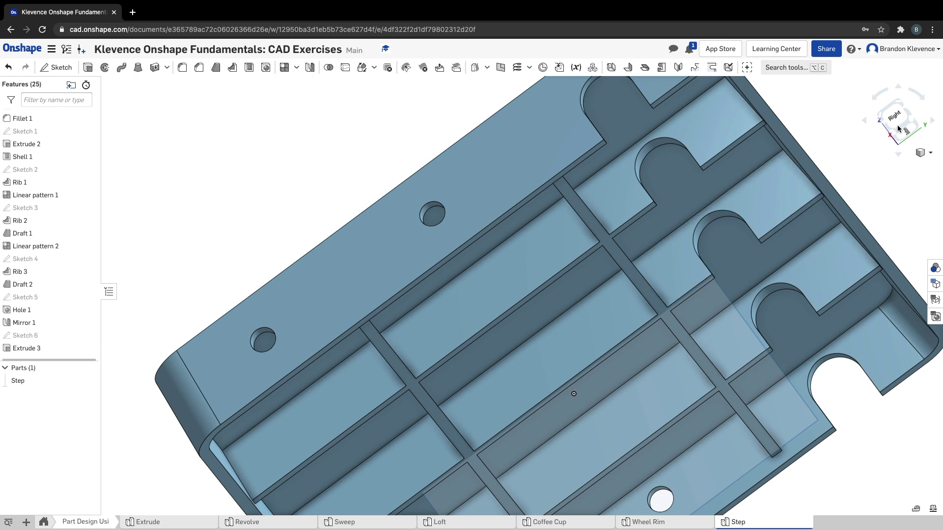
left_click(881, 117)
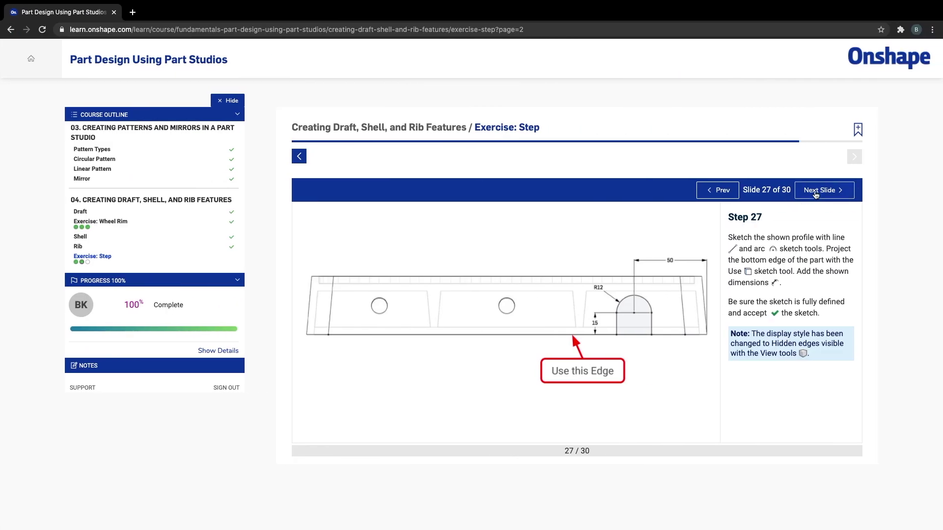
left_click(815, 192)
left_click(816, 191)
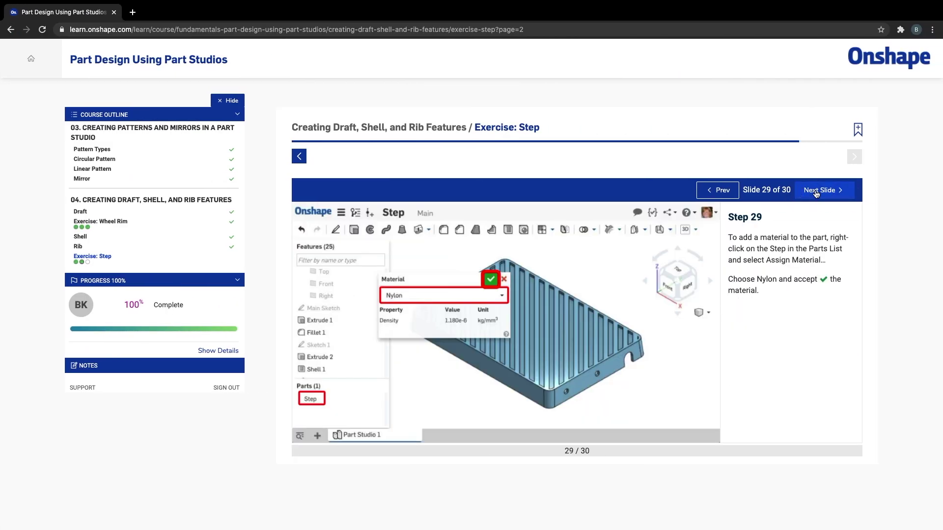
left_click(815, 192)
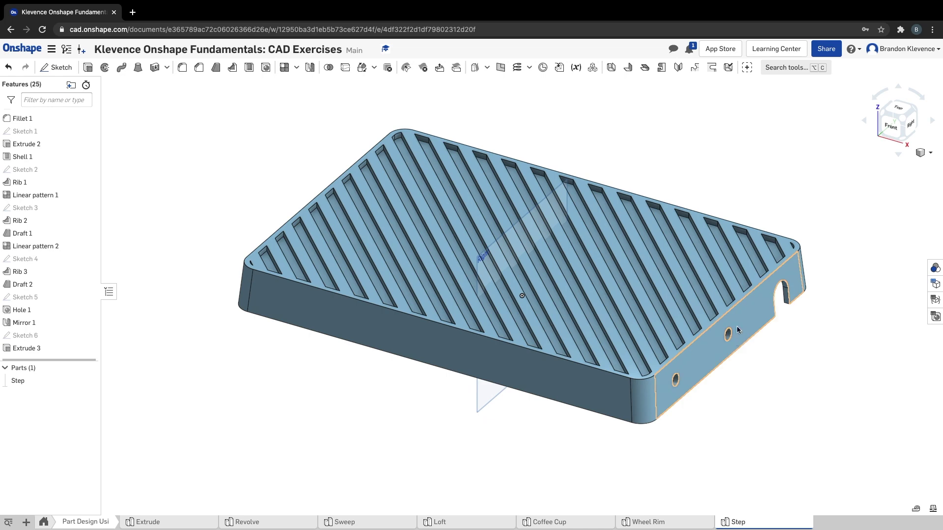
Assign Nylon from the Onshape Material Library to the Step part
right_click(58, 382)
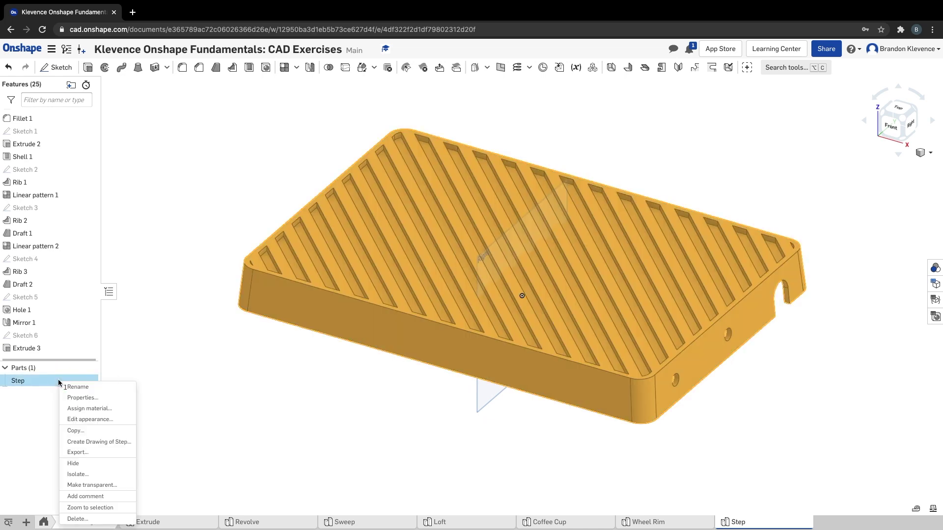
left_click(118, 409)
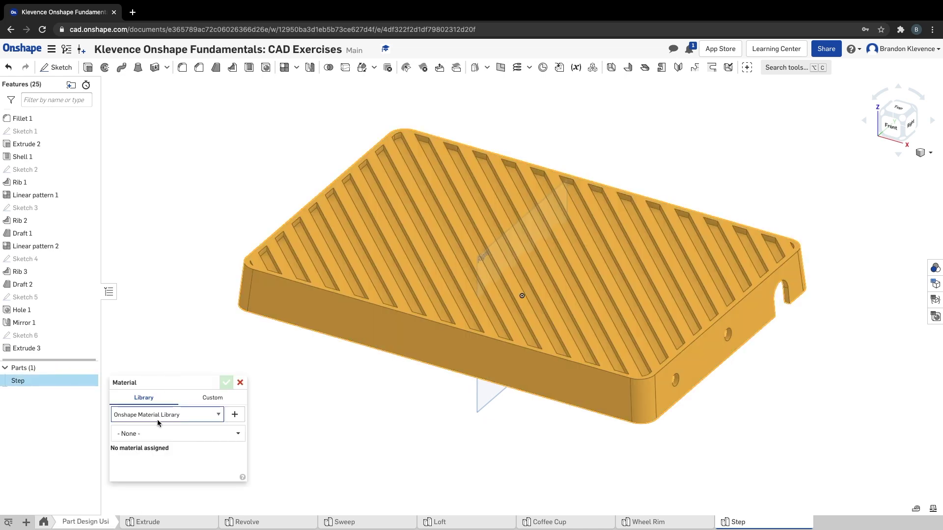
left_click(149, 434)
type("Nylon")
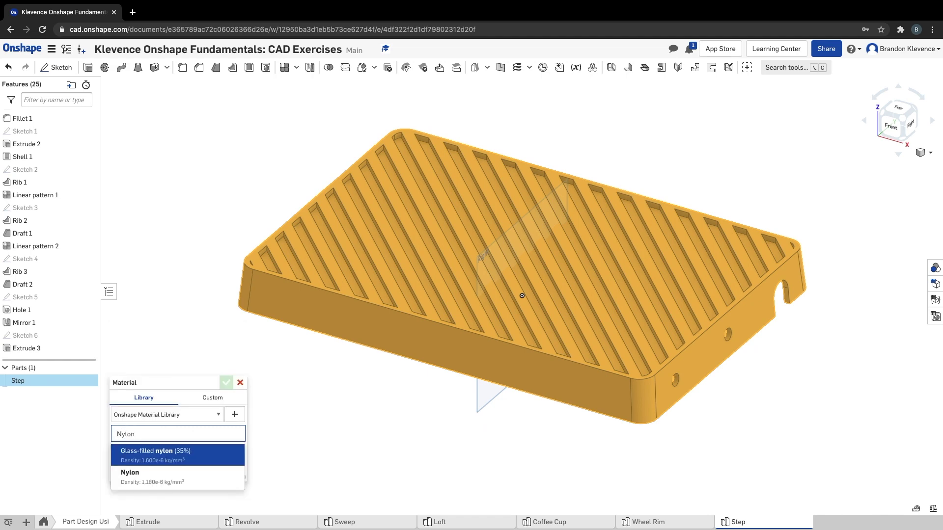
left_click(152, 482)
left_click(222, 386)
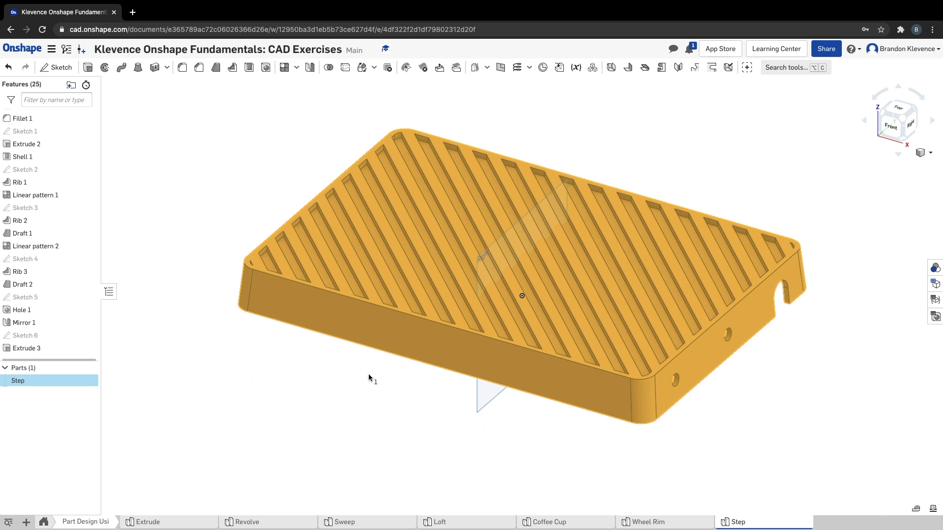
Review the definitions of the Main Sketch, Linear pattern 1 and Linear pattern 2 without changing them
scroll(57, 205, "up", 3)
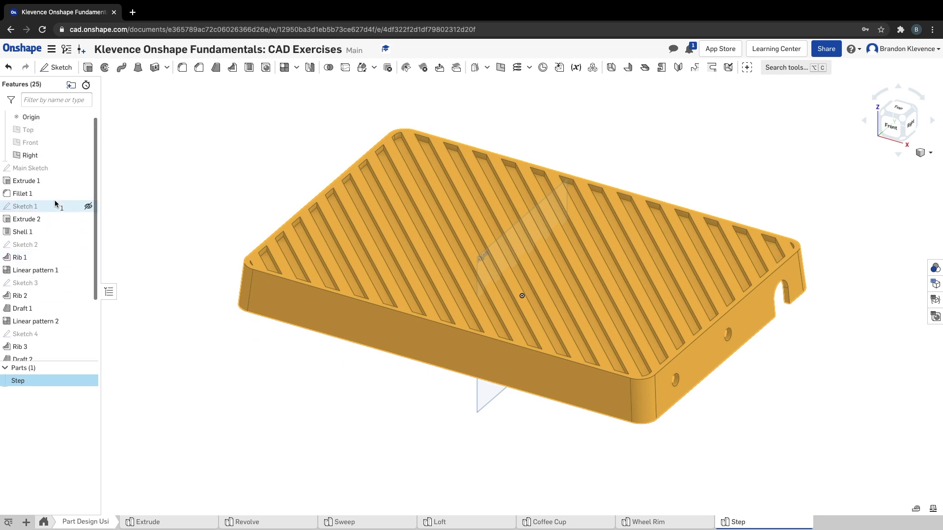
double_click(42, 182)
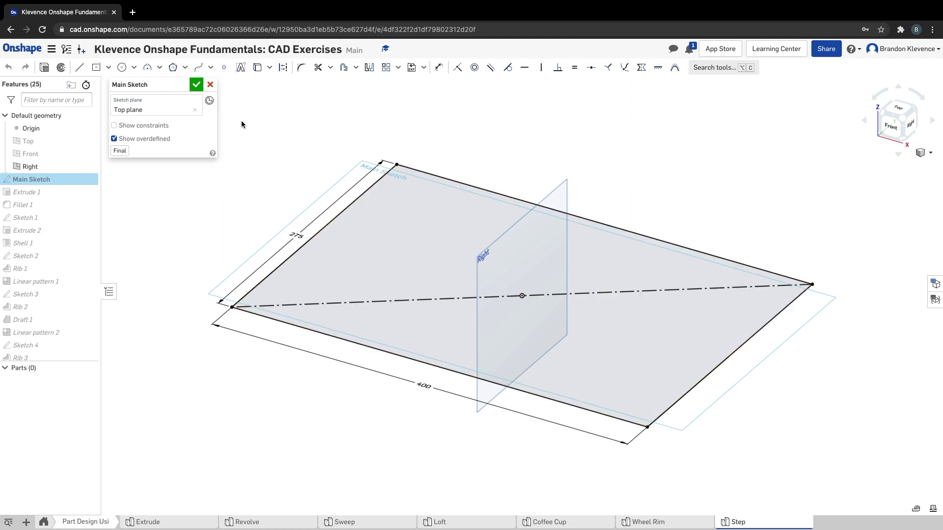
left_click(195, 84)
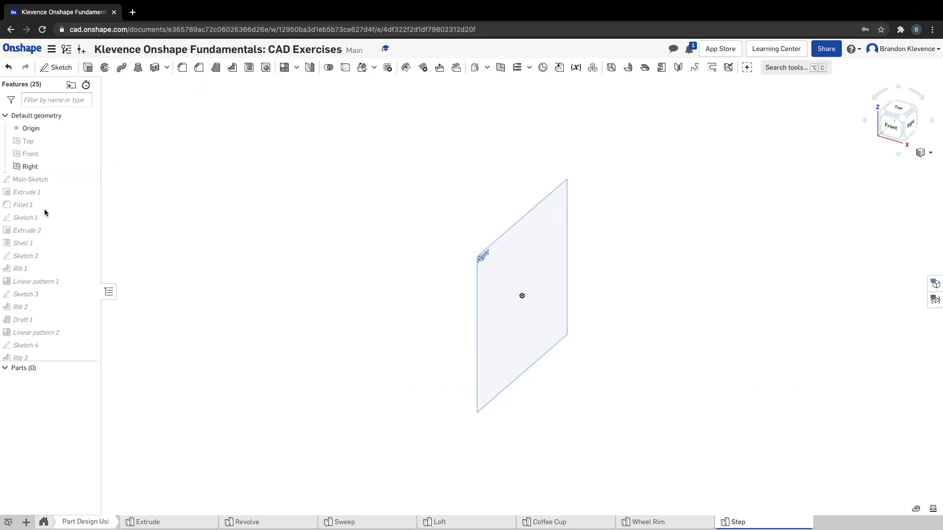
double_click(43, 283)
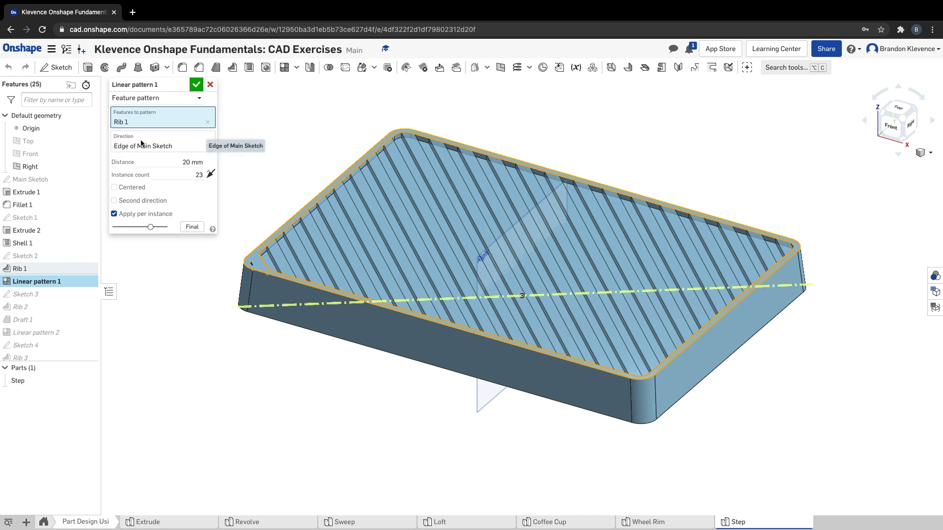
left_click(195, 85)
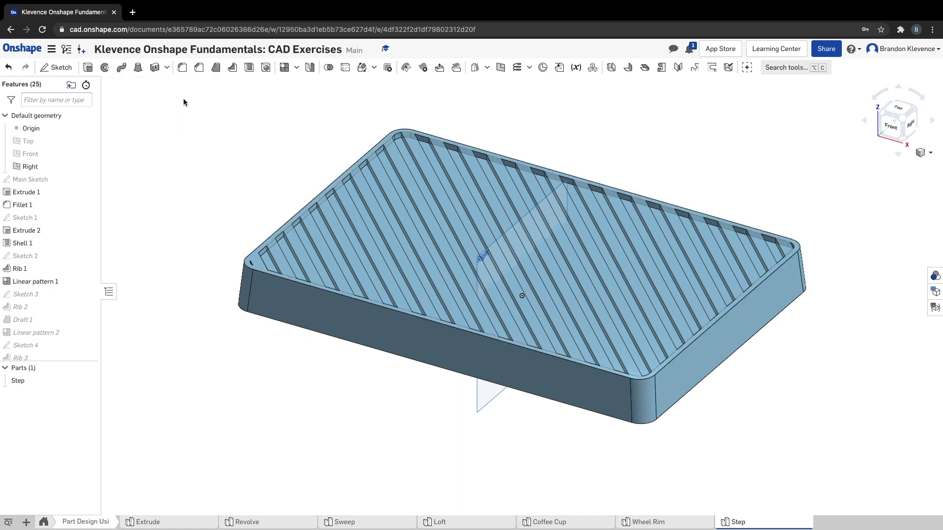
double_click(46, 332)
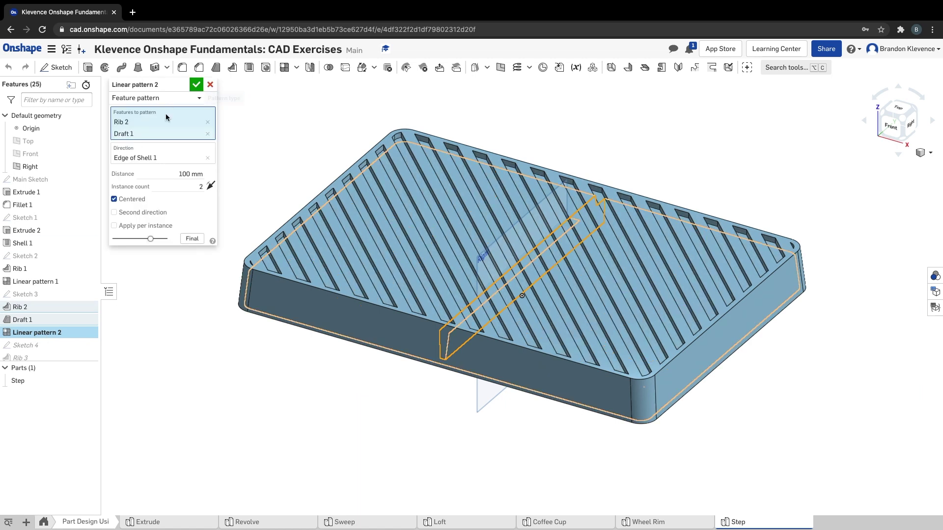
left_click(195, 87)
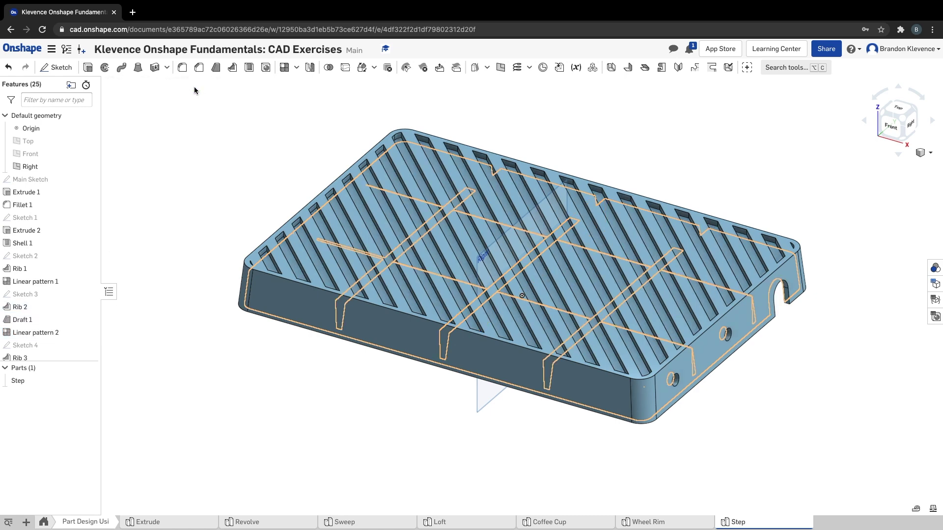